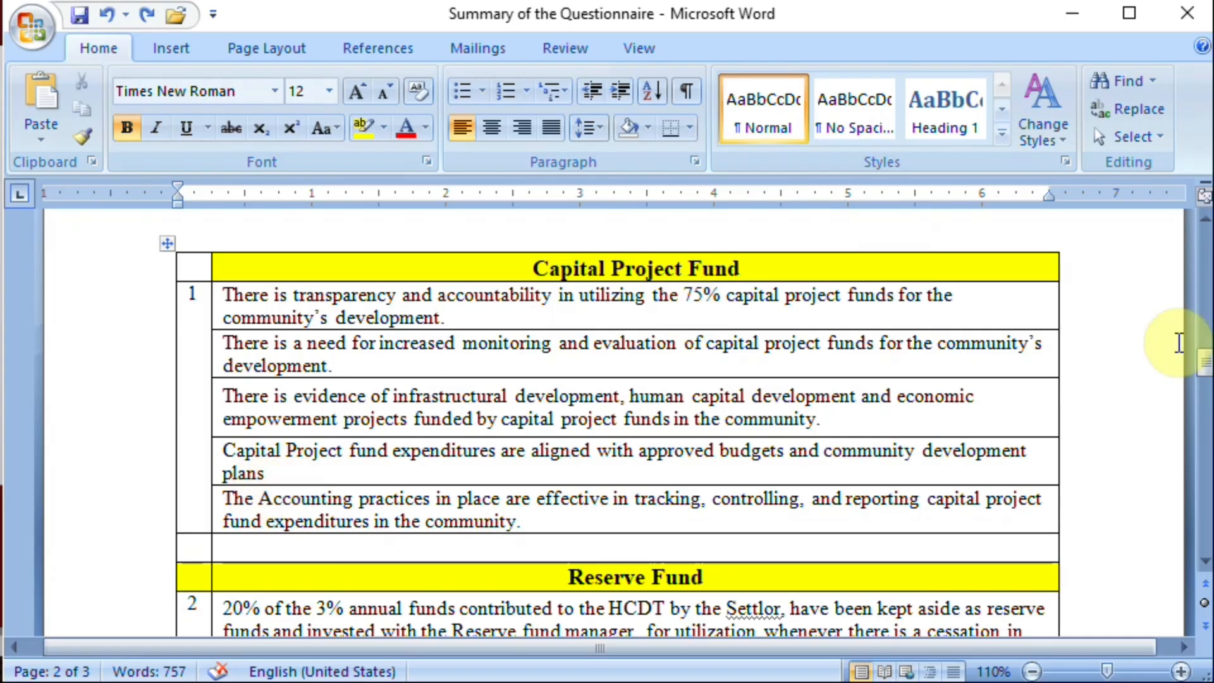
# Step: Review the Capital Project Fund and Reserve Fund items in the questionnaire summary and switch to the For Reliability Test.sav data set in SPSS
pyautogui.moveTo(1204, 374); pyautogui.dragTo(1203, 397)
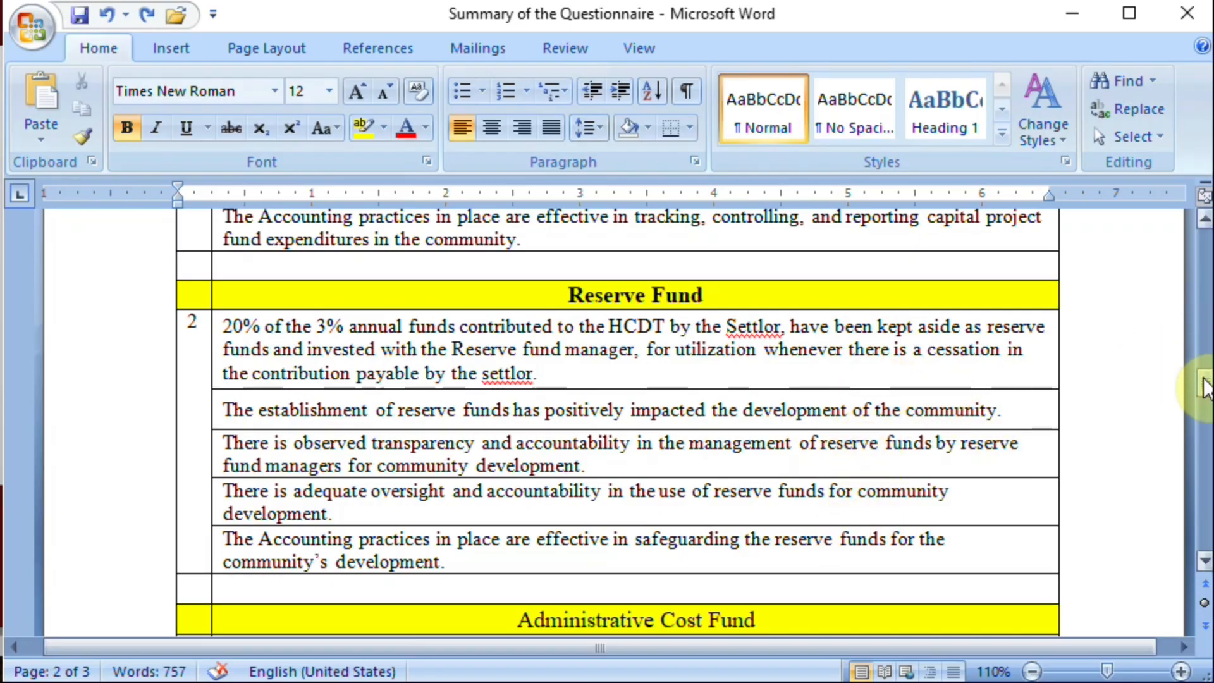
pyautogui.moveTo(1204, 388)
pyautogui.mouseDown()
pyautogui.moveTo(1201, 420)
pyautogui.moveTo(1200, 327)
pyautogui.moveTo(1195, 370)
pyautogui.mouseUp()
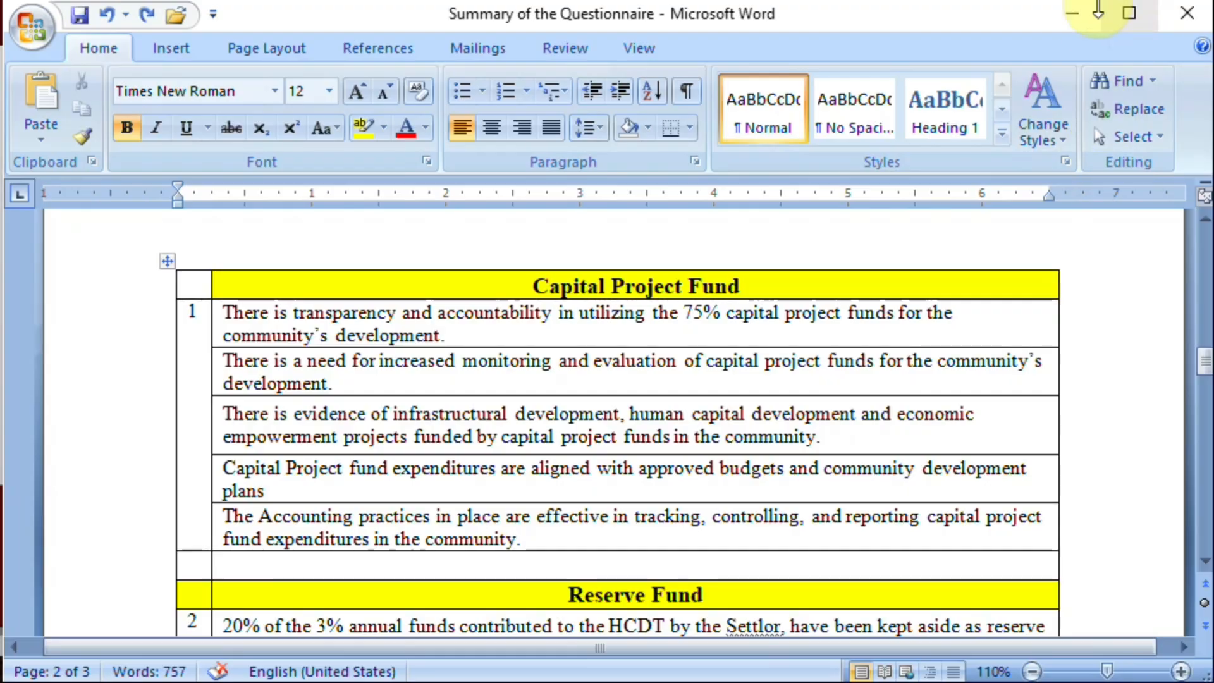
pyautogui.click(1072, 14)
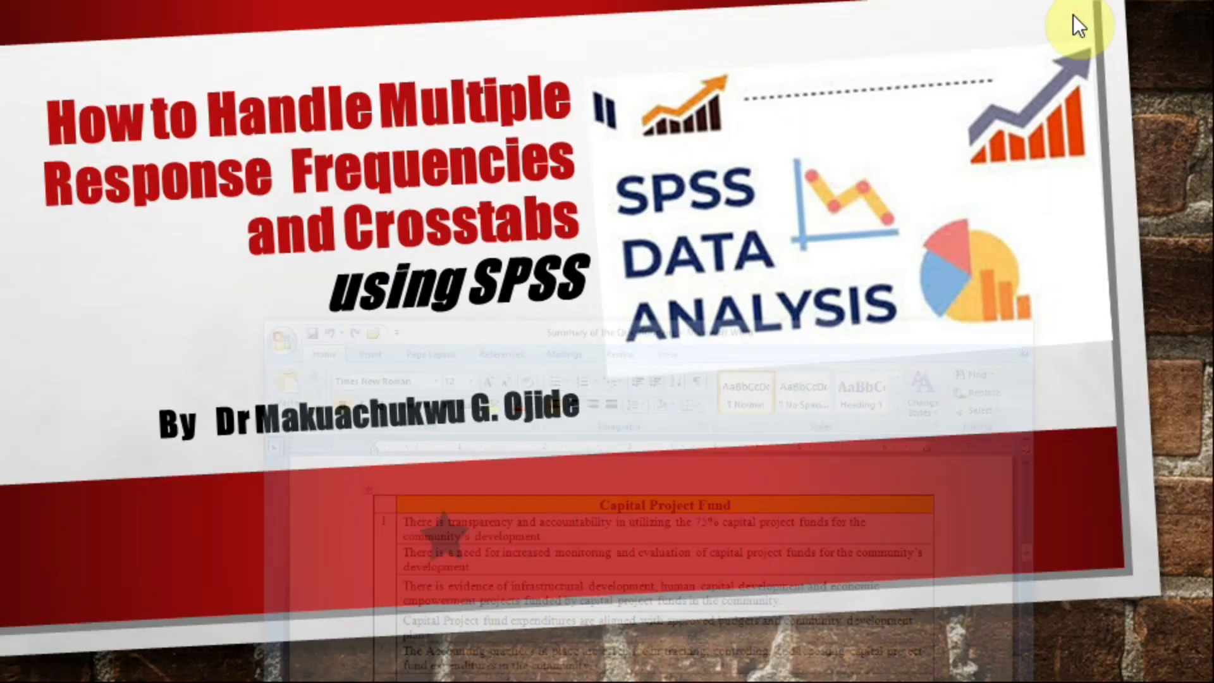
pyautogui.moveTo(660, 682)
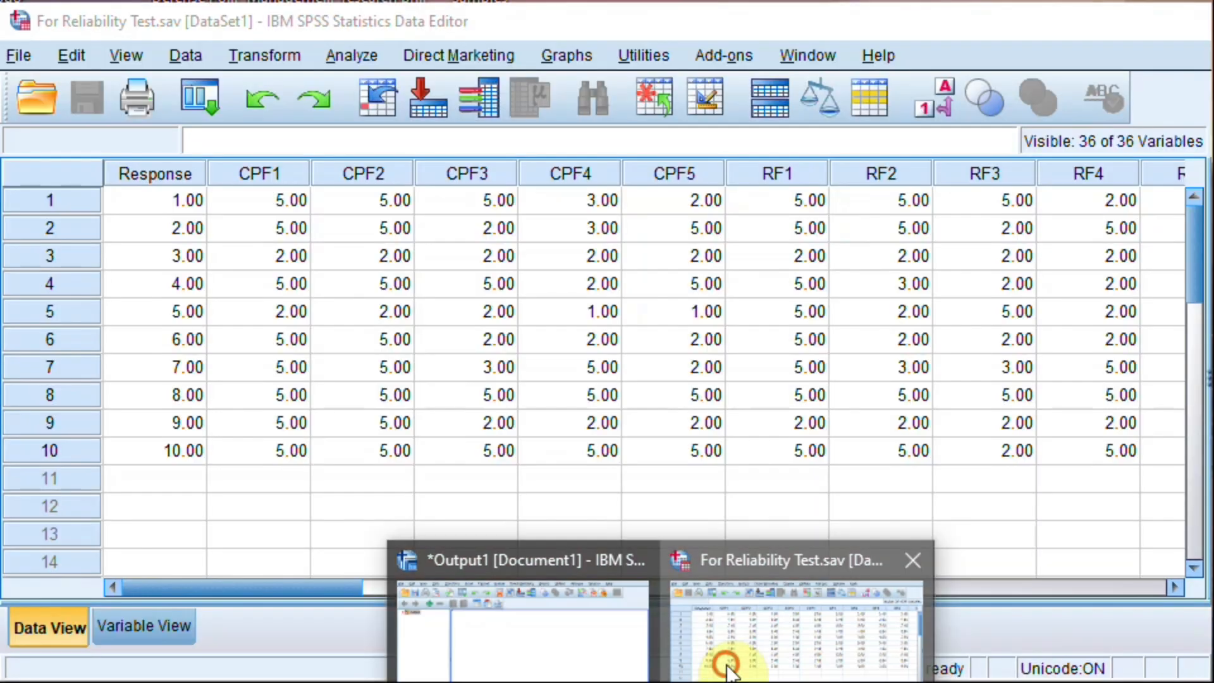
pyautogui.click(721, 661)
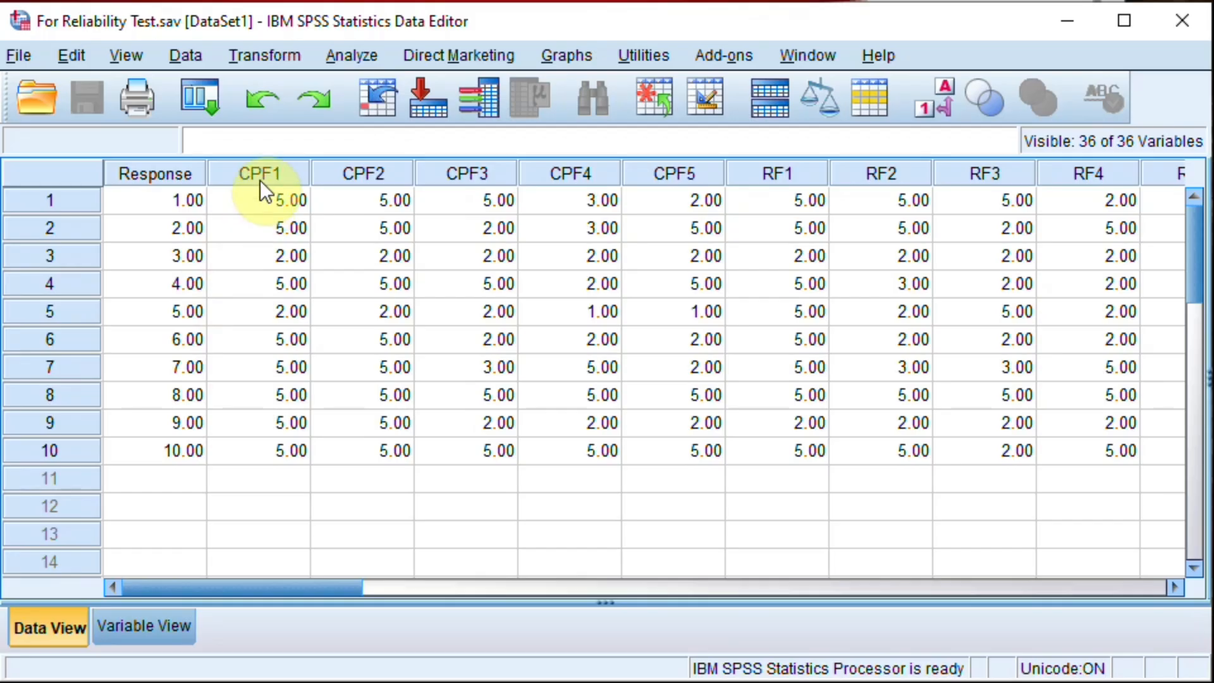
# Step: Examine the questionnaire item columns across the data set, from CPF1 to the HCD variables
pyautogui.moveTo(259, 180)
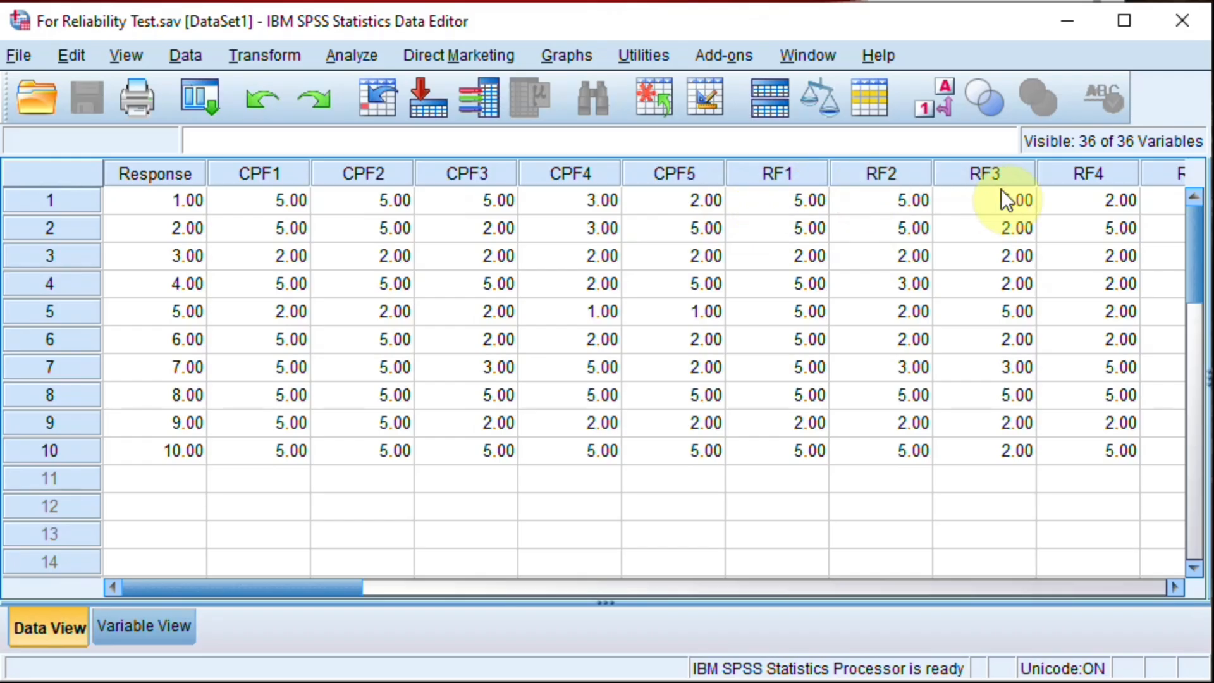
pyautogui.click(876, 587)
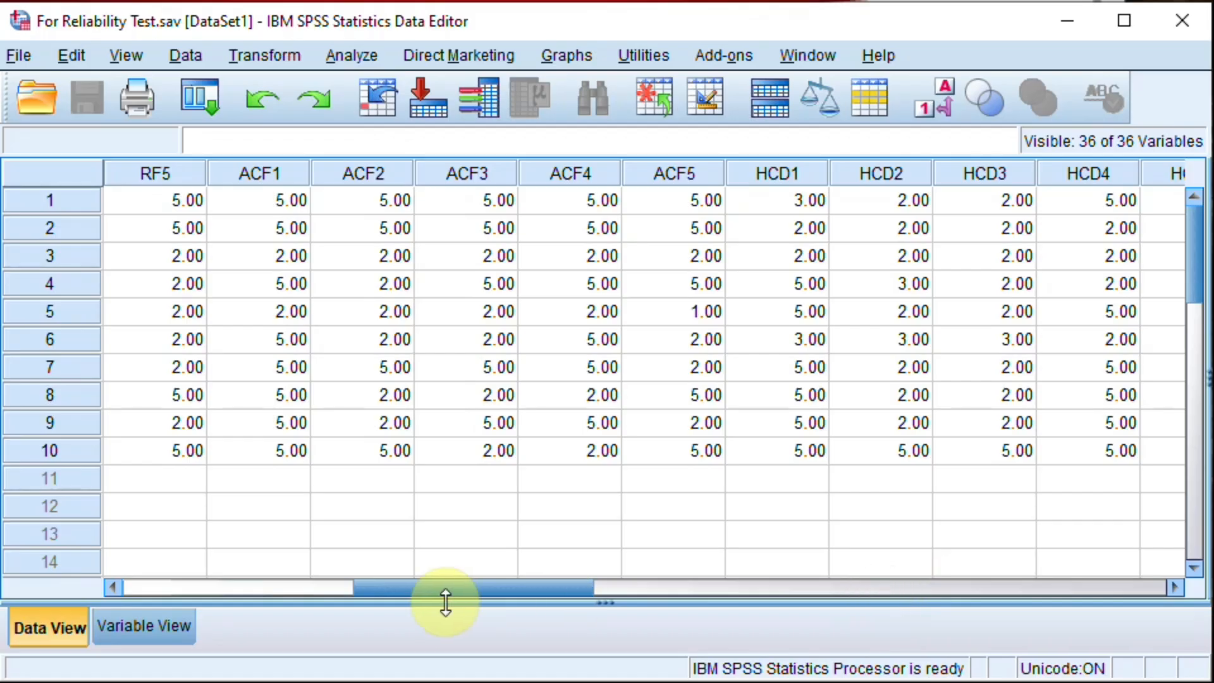
pyautogui.click(286, 590)
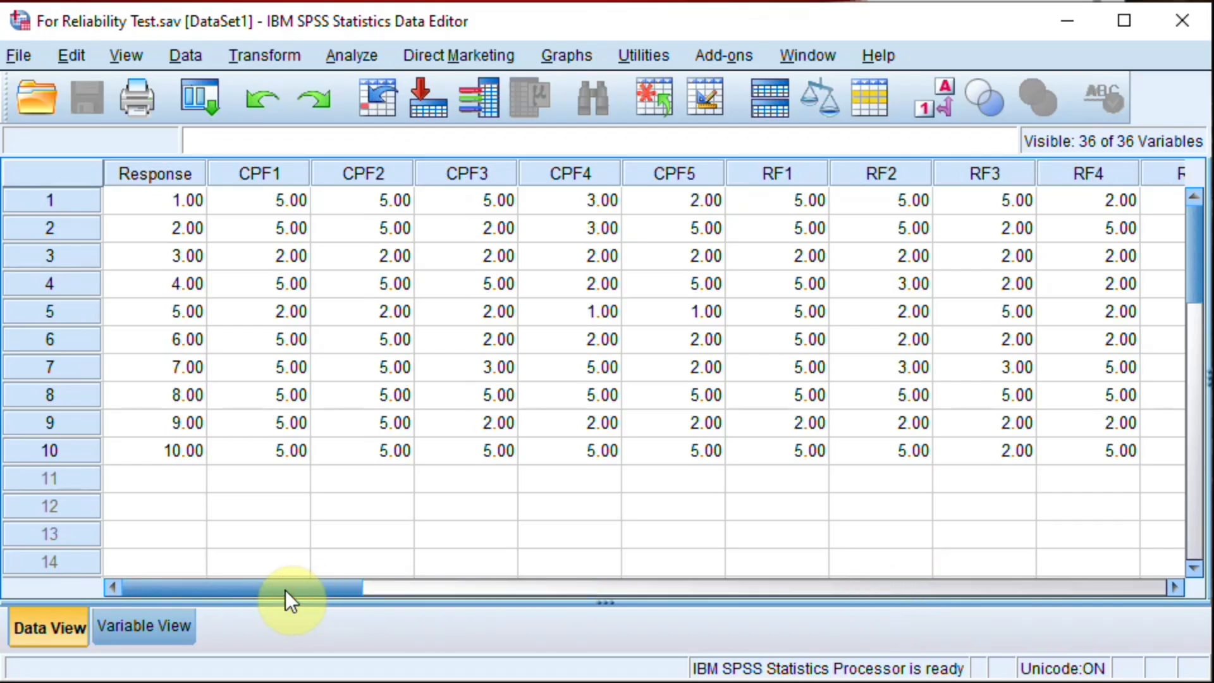
# Step: Open the Frequencies analysis from the descriptive statistics and show its source variables by name instead of by label
pyautogui.click(347, 55)
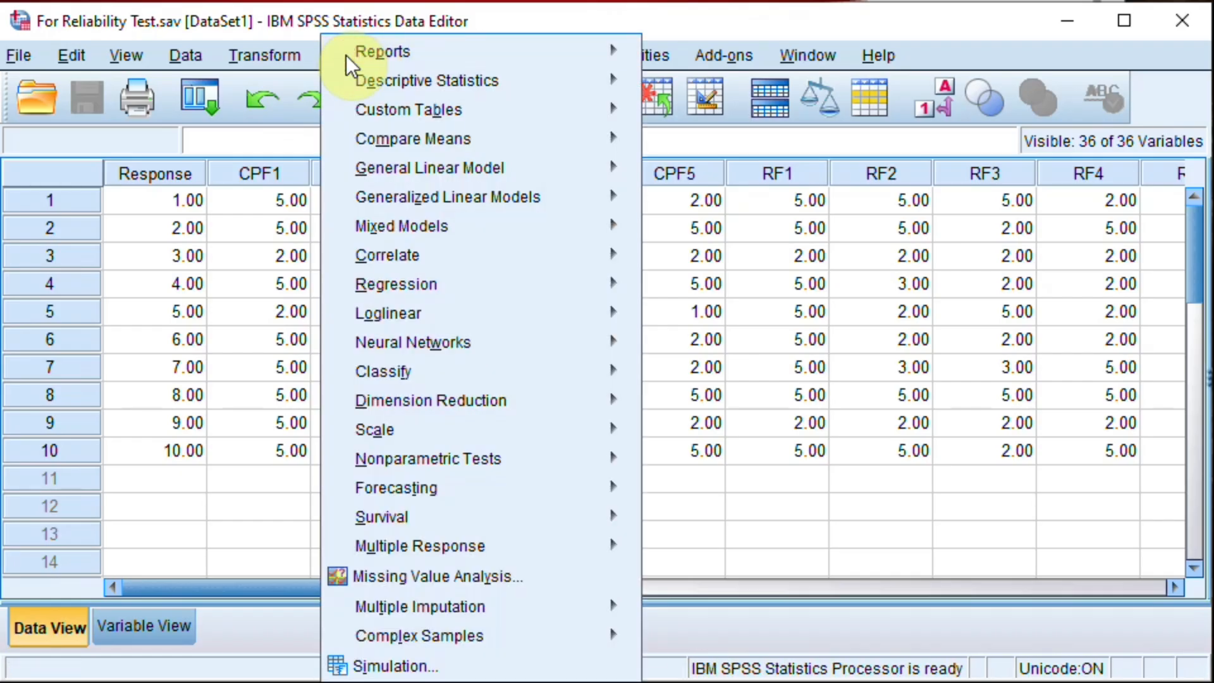
pyautogui.click(309, 58)
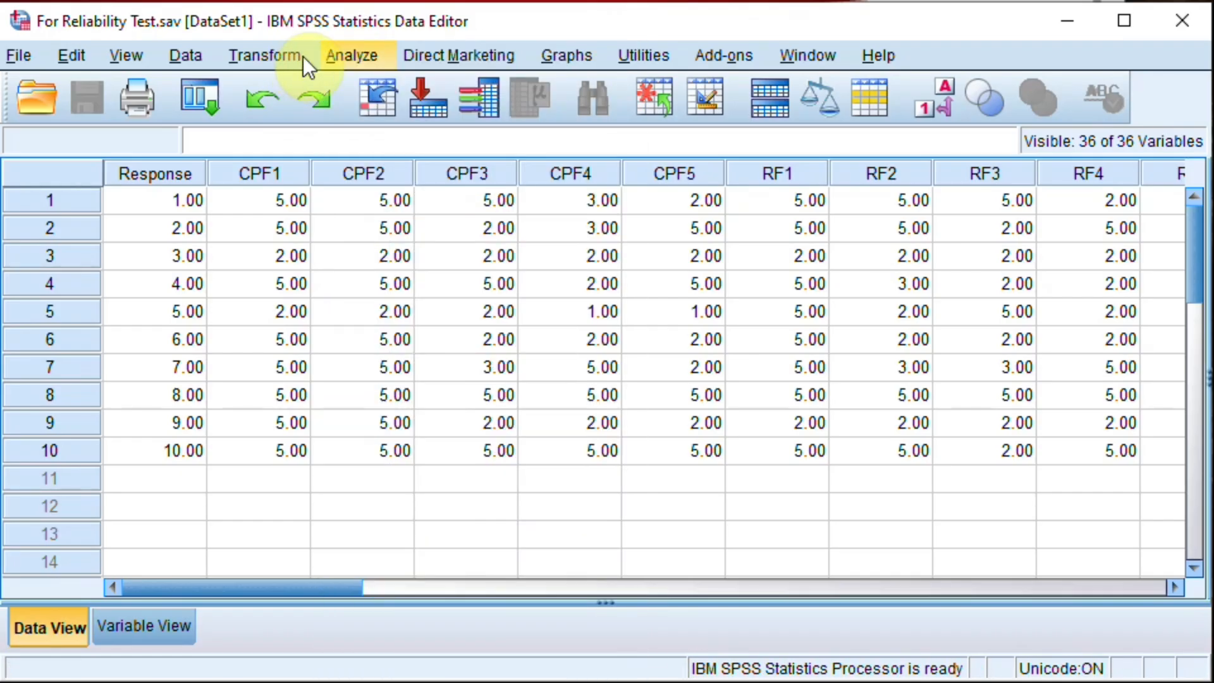
pyautogui.click(332, 55)
pyautogui.moveTo(366, 62)
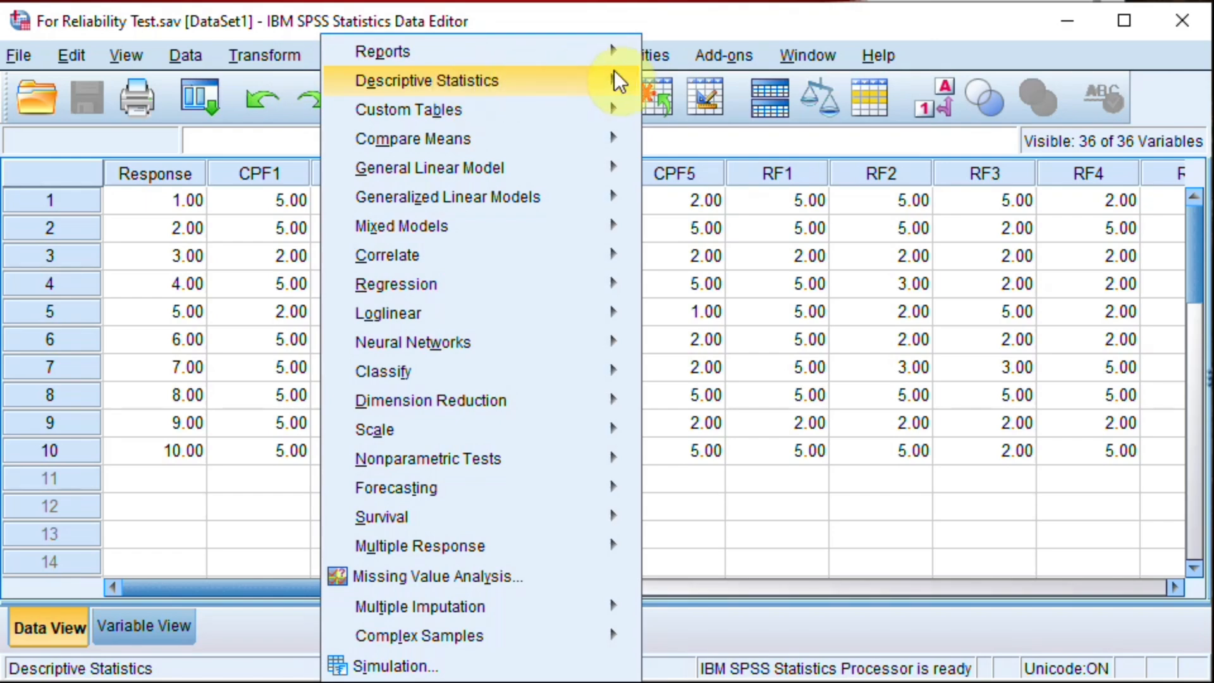
pyautogui.moveTo(616, 75)
pyautogui.click(689, 82)
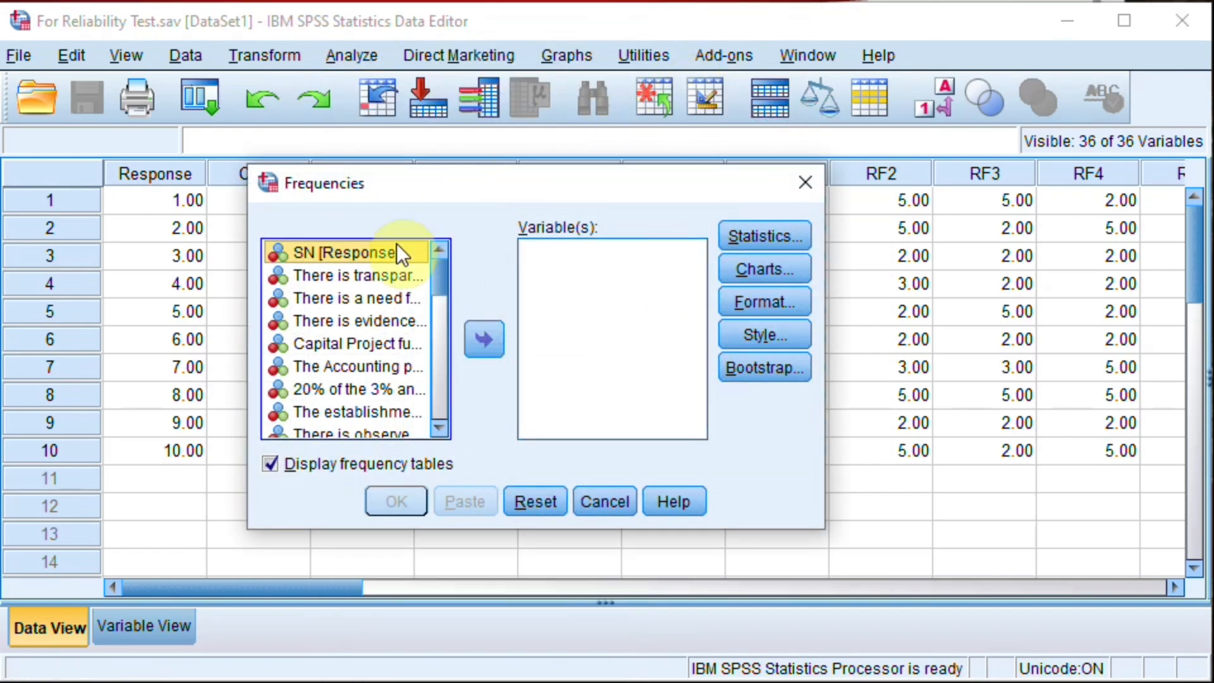
pyautogui.rightClick(344, 249)
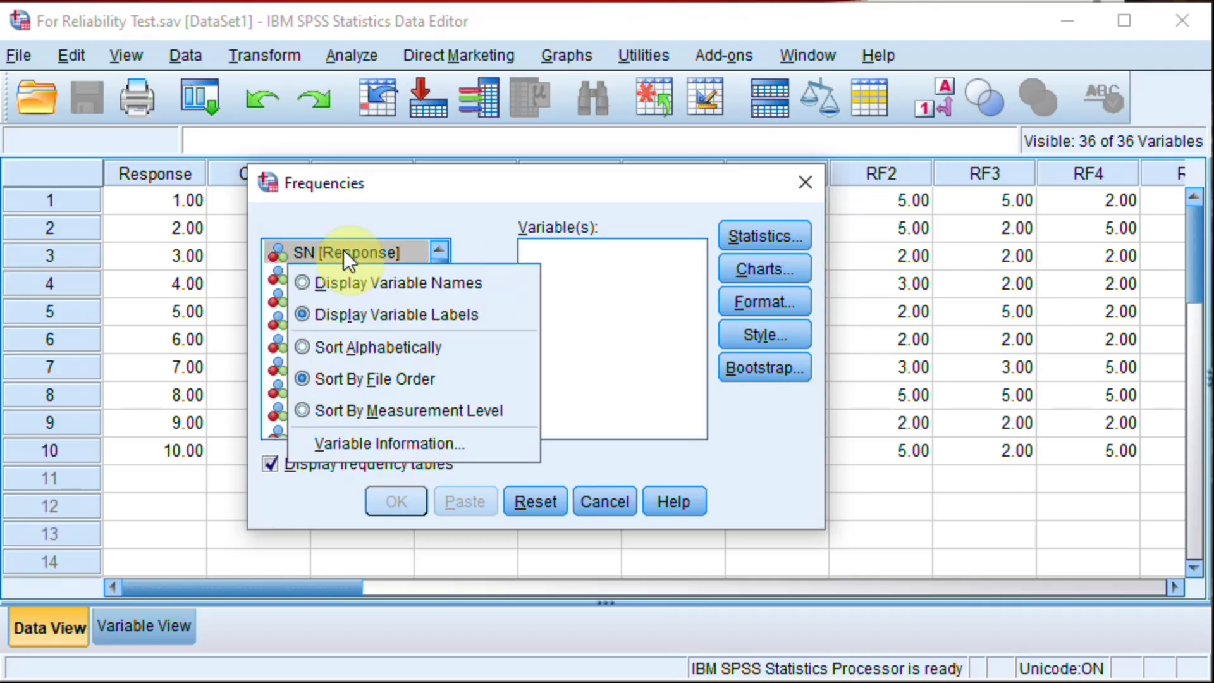
pyautogui.click(358, 282)
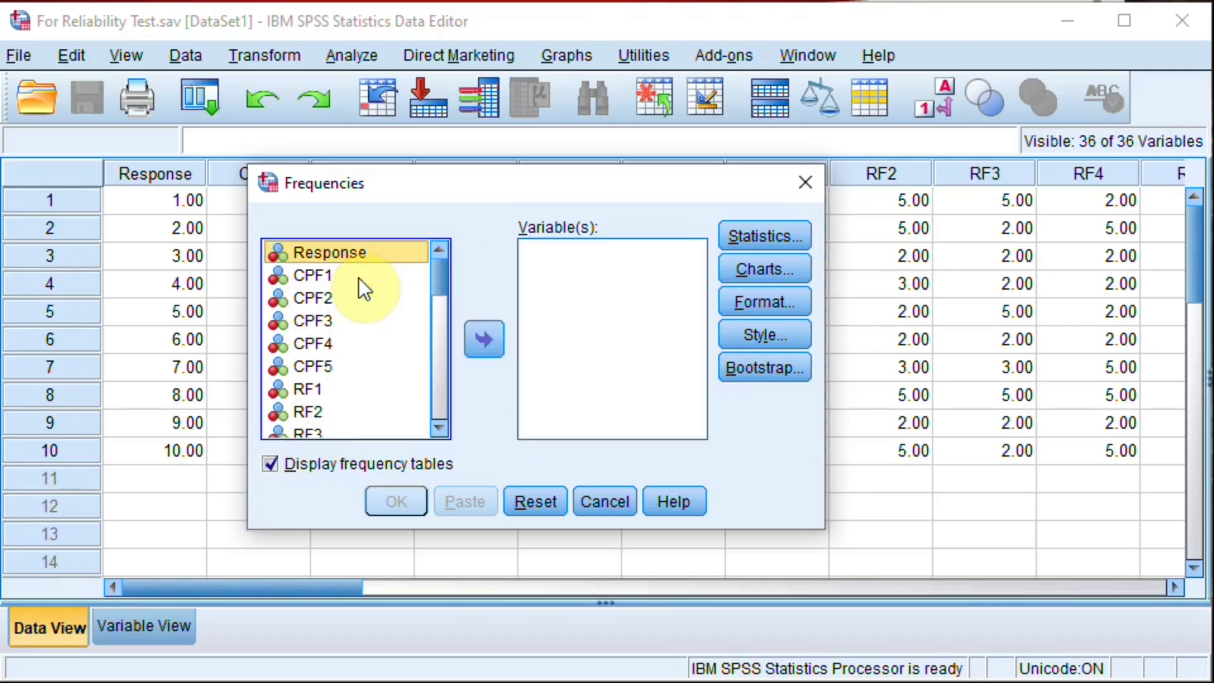
# Step: Run ordinary frequencies with frequency tables for the variables CPF1 through CPF5
pyautogui.click(320, 275)
pyautogui.hotkey('shift', 'Down')
pyautogui.hotkey('shift', 'Down')
pyautogui.hotkey('shift', 'Down')
pyautogui.hotkey('shift', 'Down')
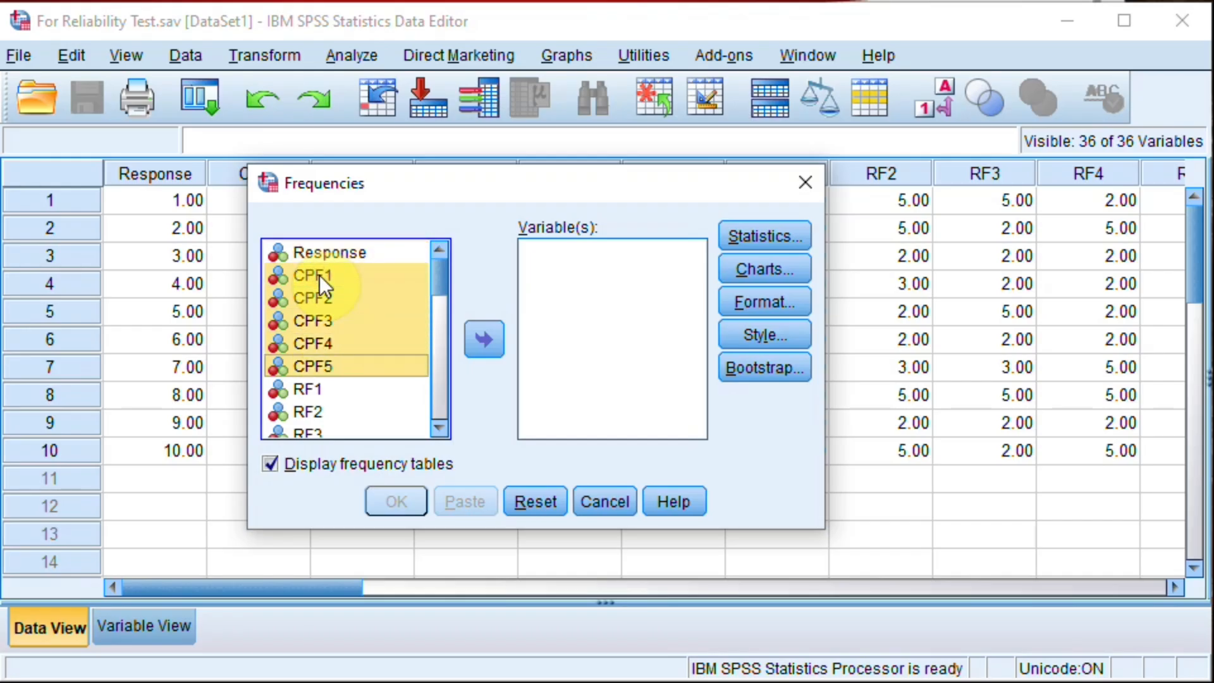
pyautogui.click(482, 339)
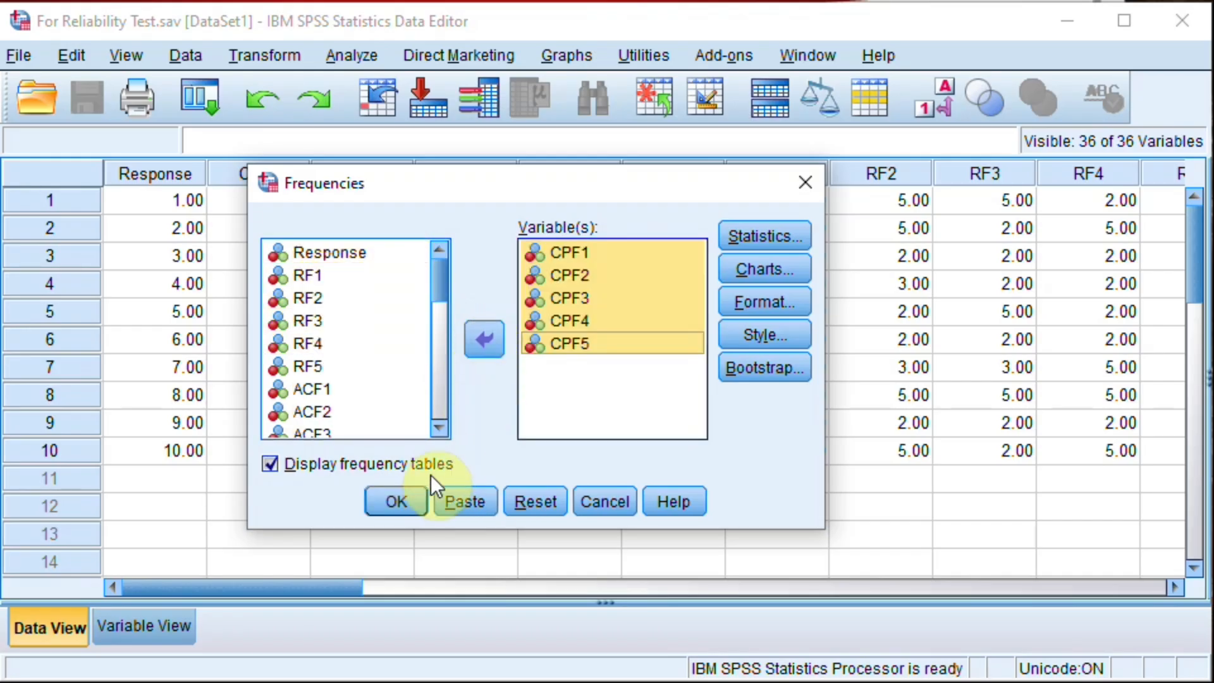
pyautogui.click(405, 501)
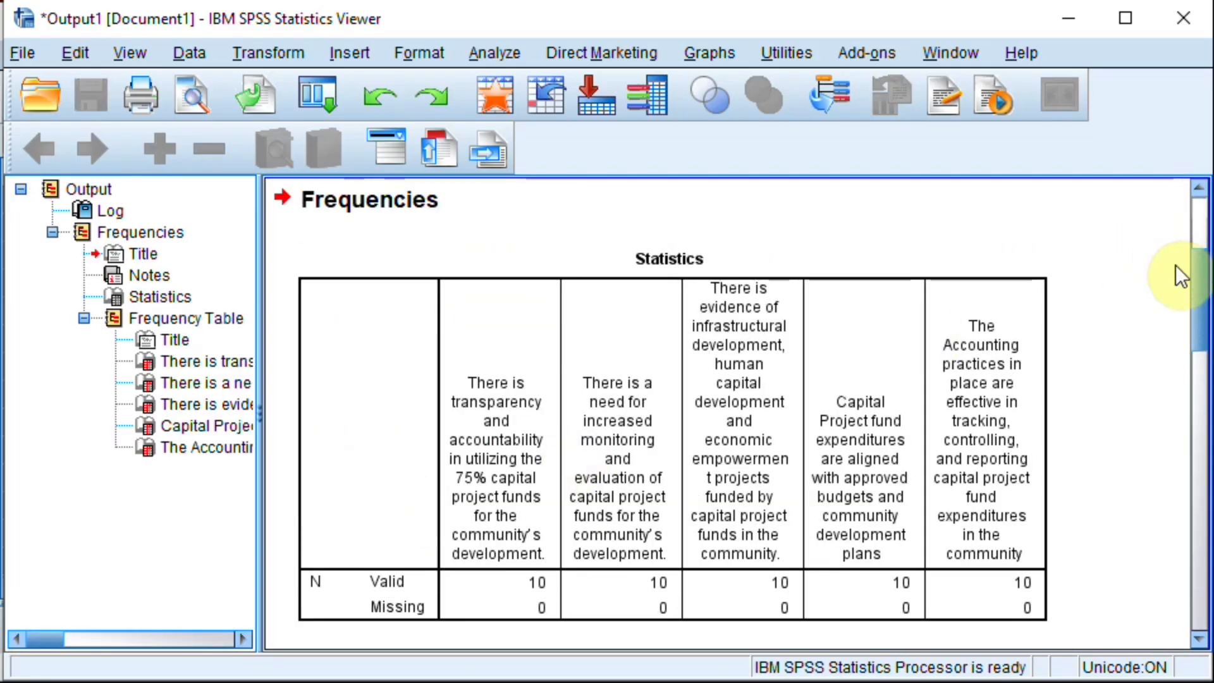
# Step: Review the separate frequency tables for the Capital Project Fund items in the output and return to the data set
pyautogui.moveTo(1203, 293); pyautogui.dragTo(1204, 376)
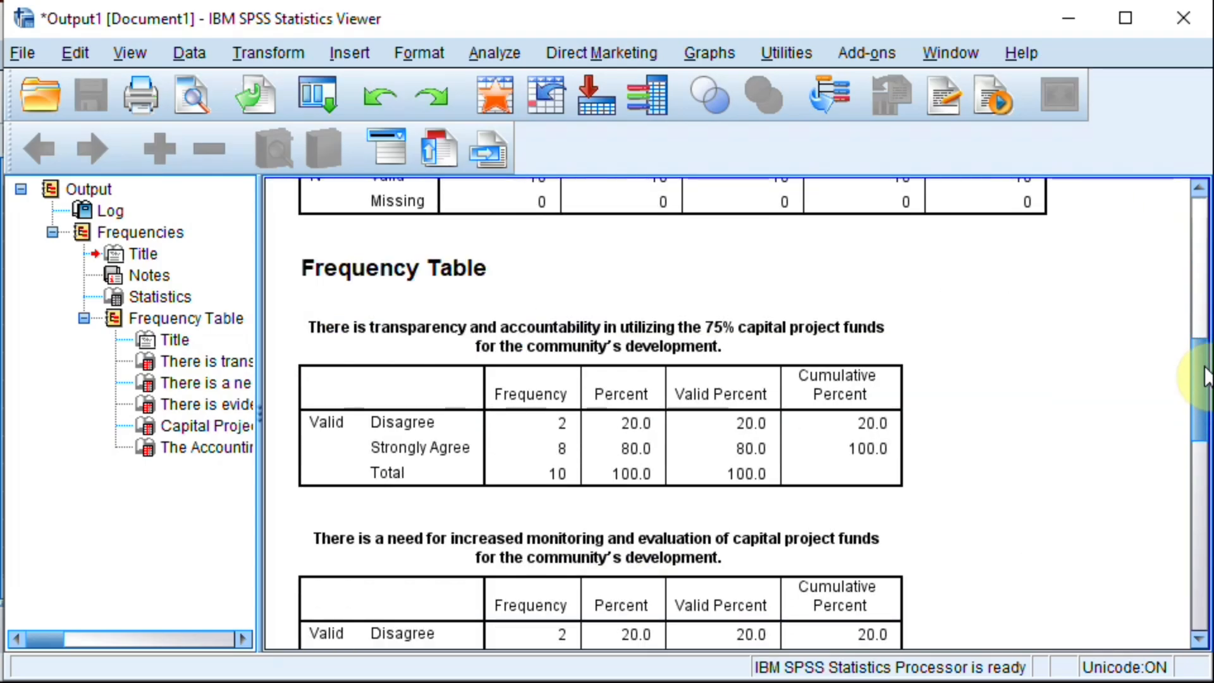
pyautogui.moveTo(1204, 376); pyautogui.dragTo(1192, 120)
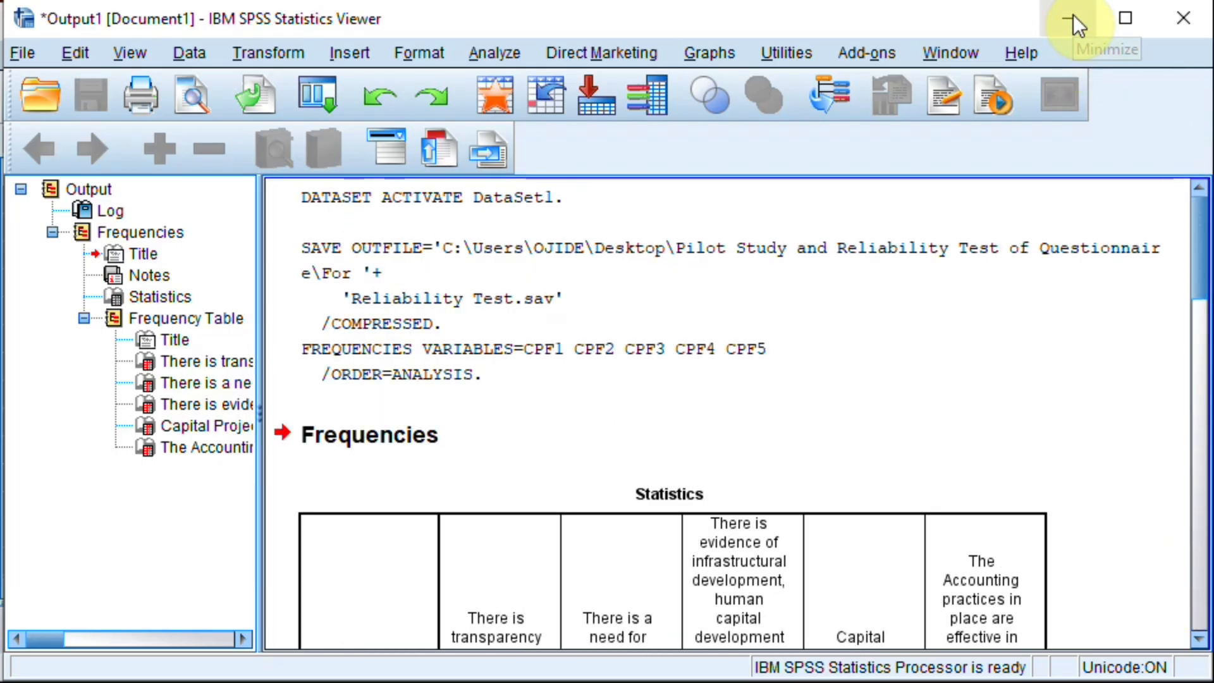
pyautogui.click(492, 97)
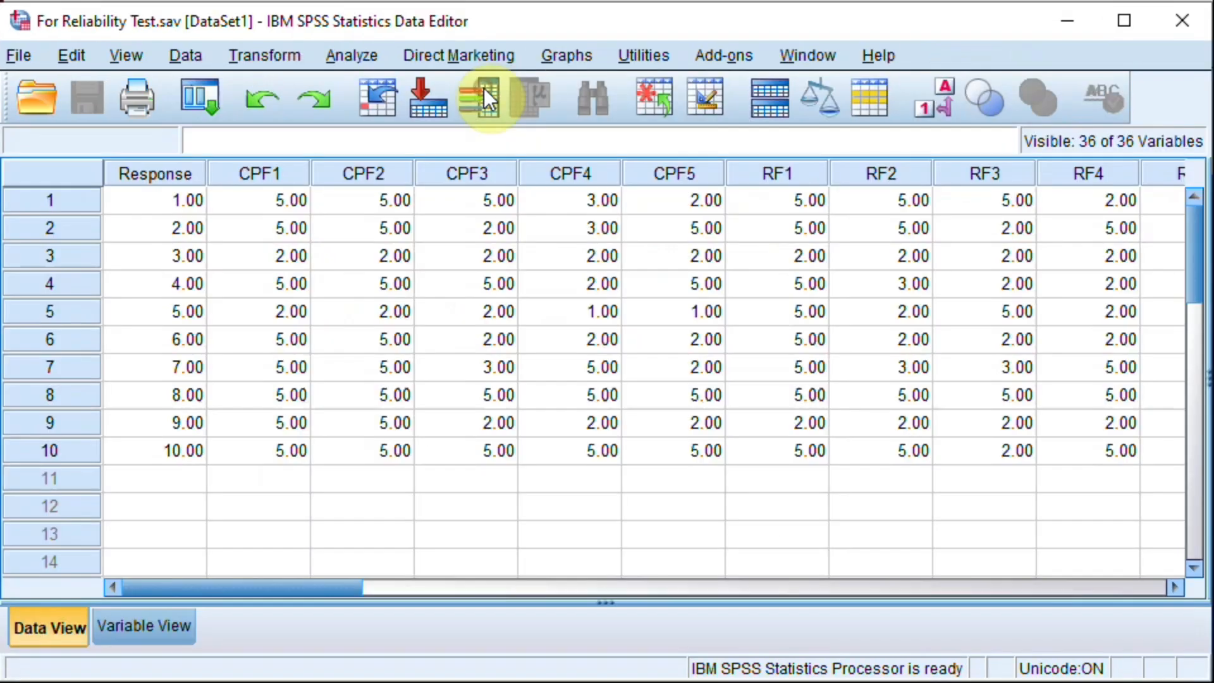
# Step: Remove the existing multiple response set from the set definitions and close the dialog
pyautogui.click(362, 58)
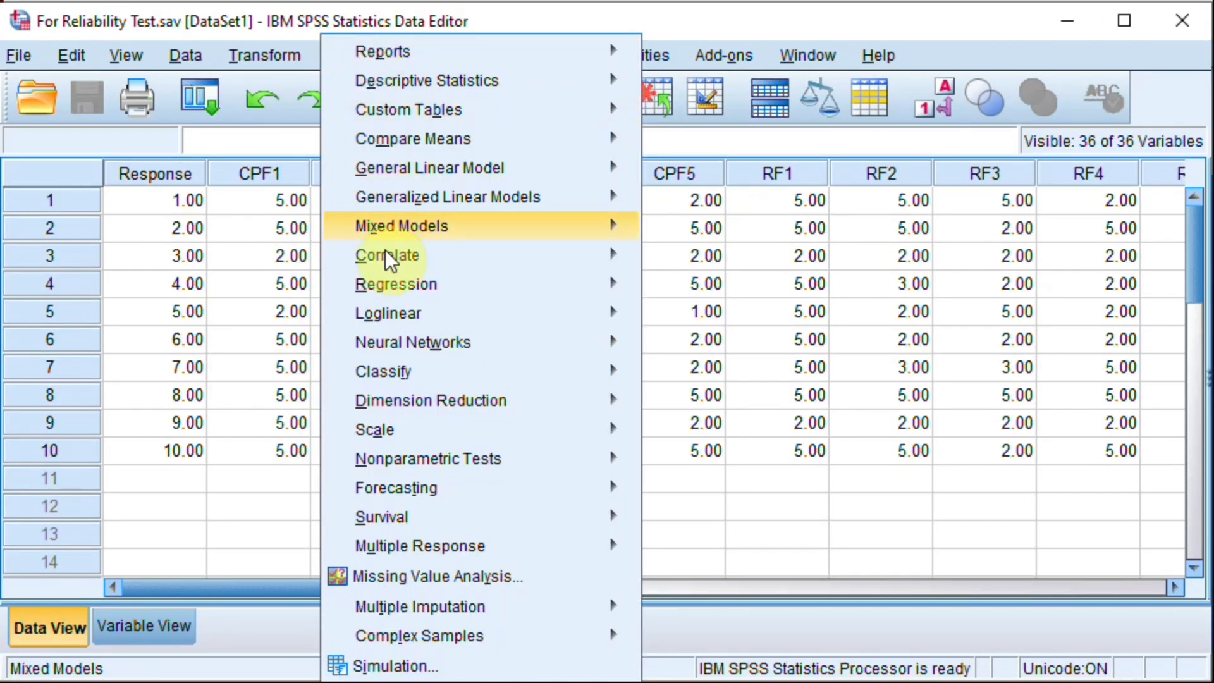
pyautogui.moveTo(422, 544)
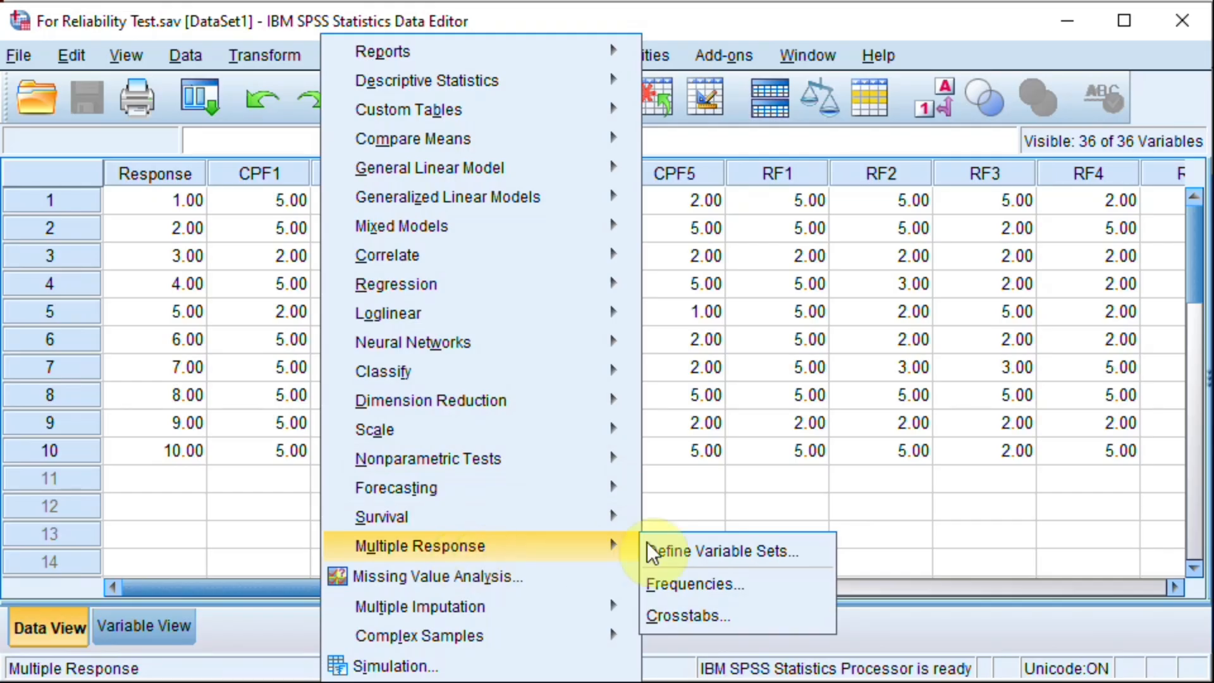
pyautogui.click(695, 547)
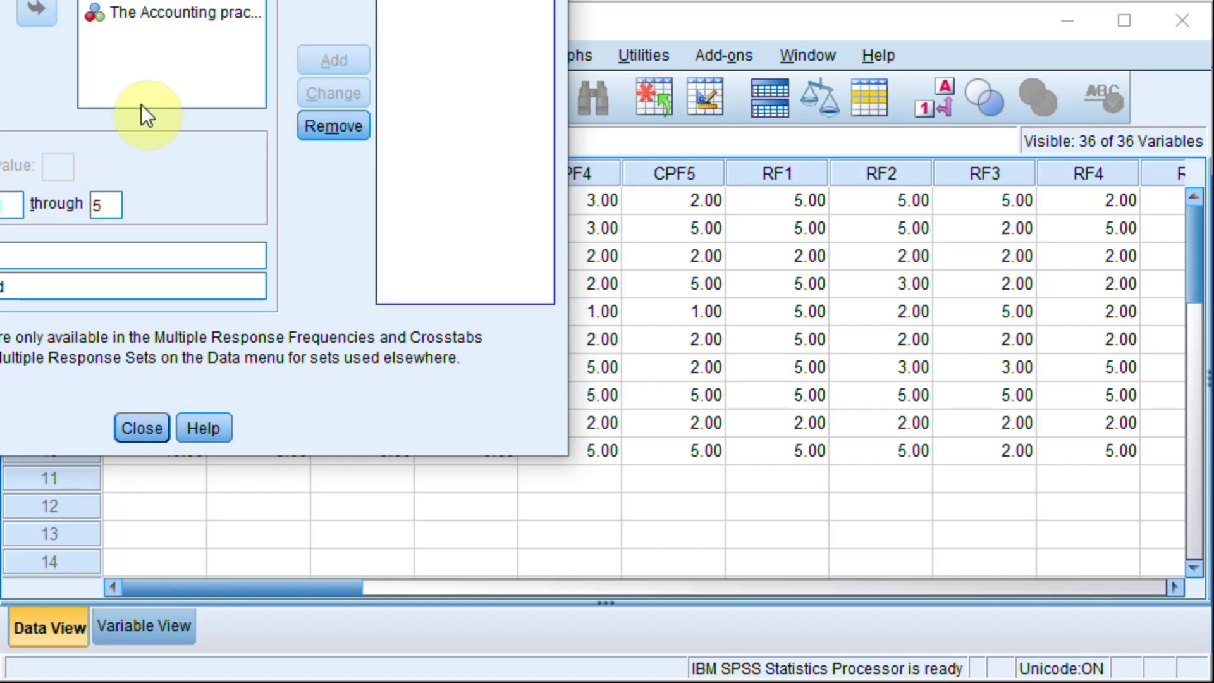
pyautogui.click(332, 126)
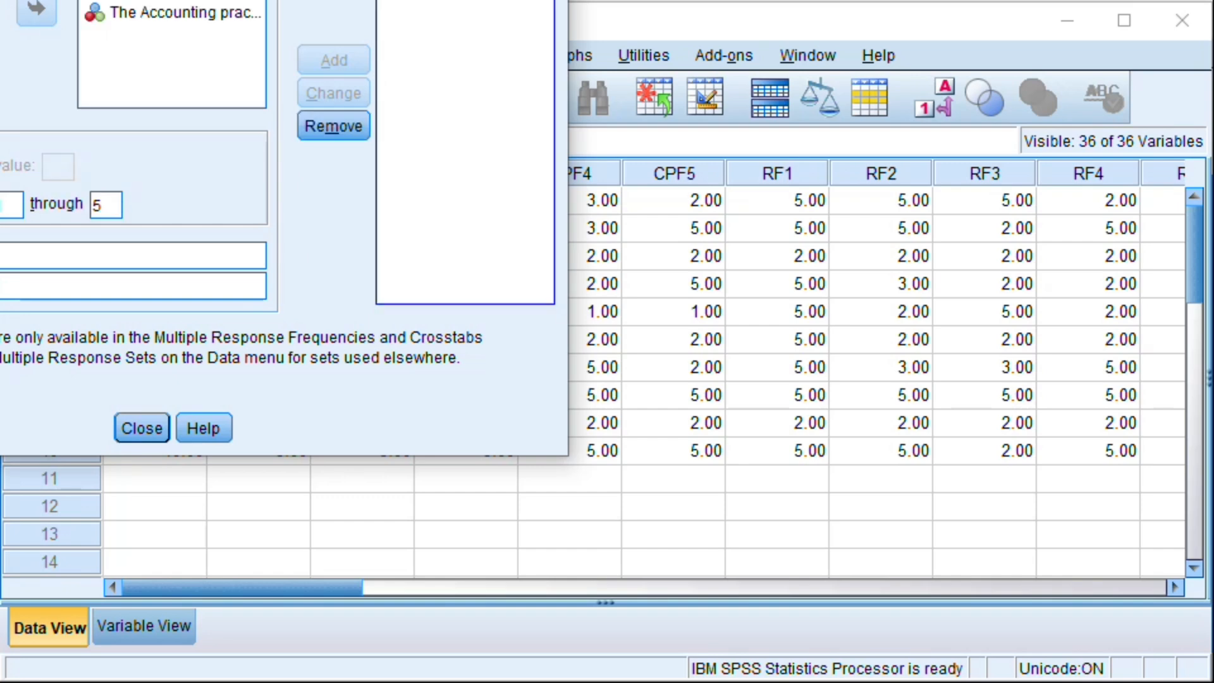
pyautogui.click(325, 128)
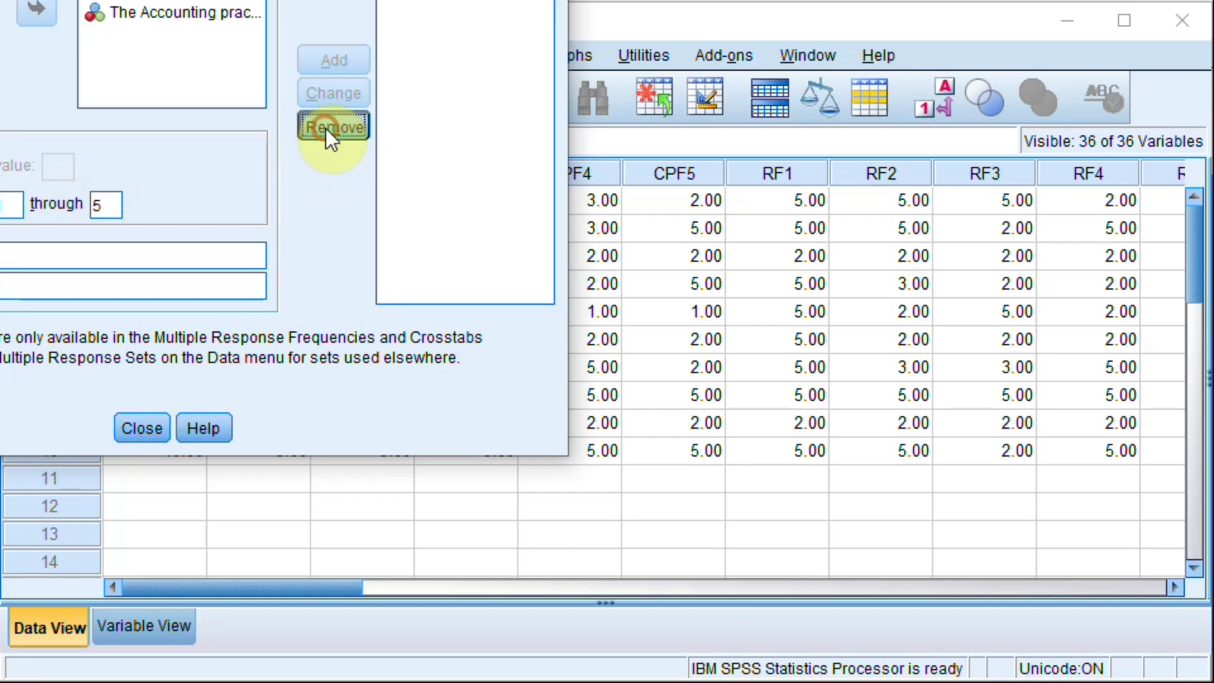
pyautogui.click(149, 434)
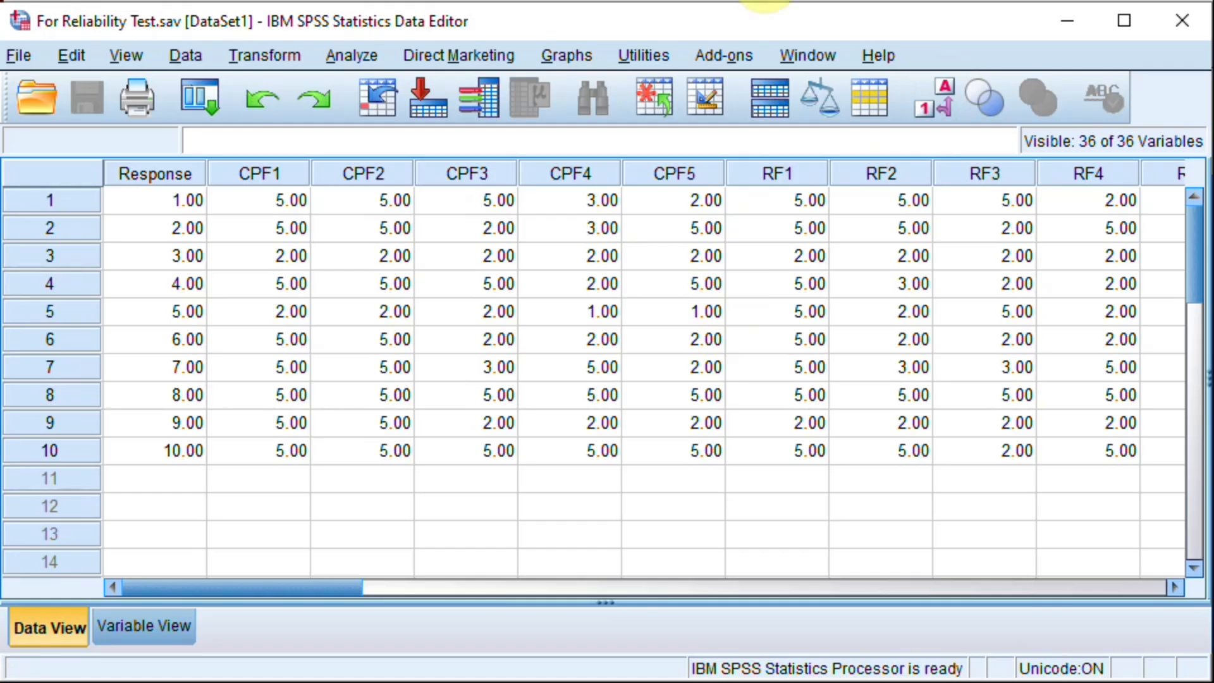
# Step: Reopen the multiple response set definition, bring the whole dialog into view, and show the source variables by name
pyautogui.click(332, 55)
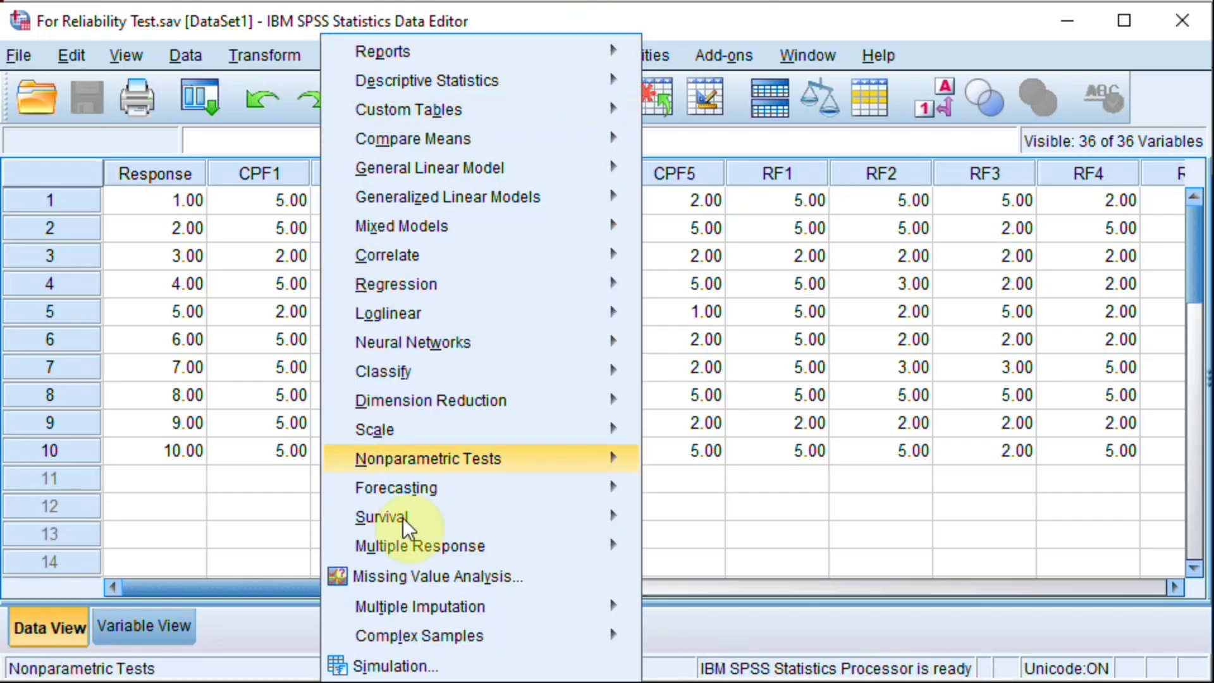
pyautogui.moveTo(442, 545)
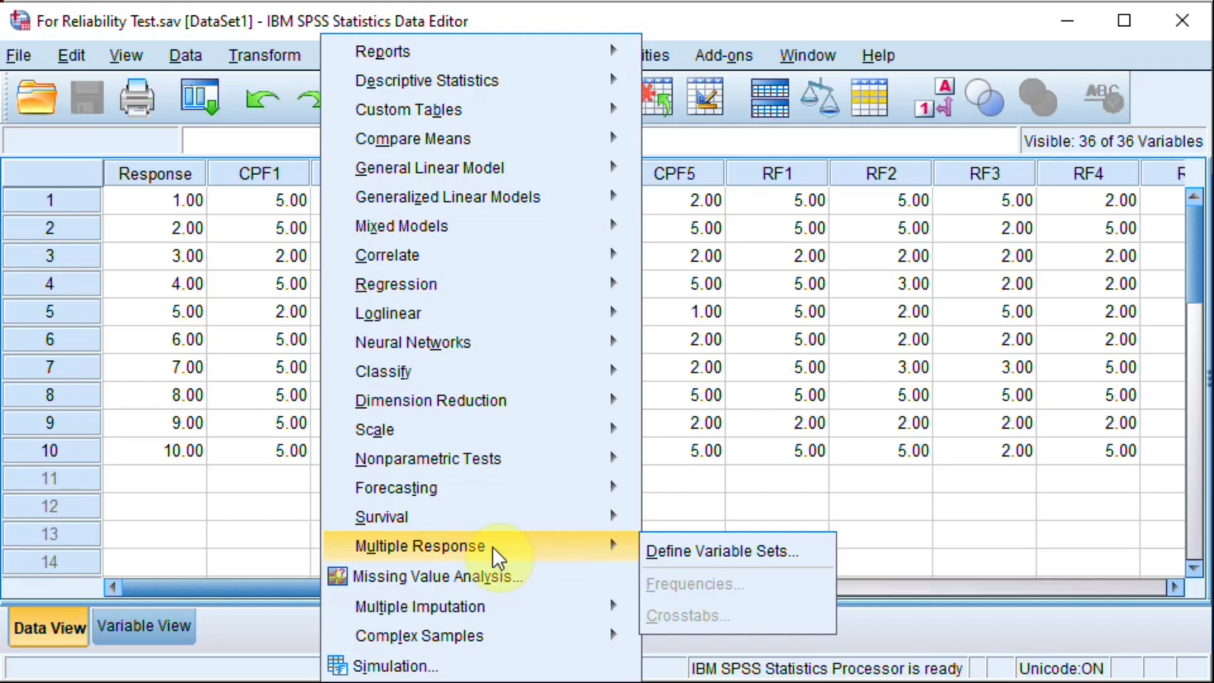
pyautogui.click(719, 555)
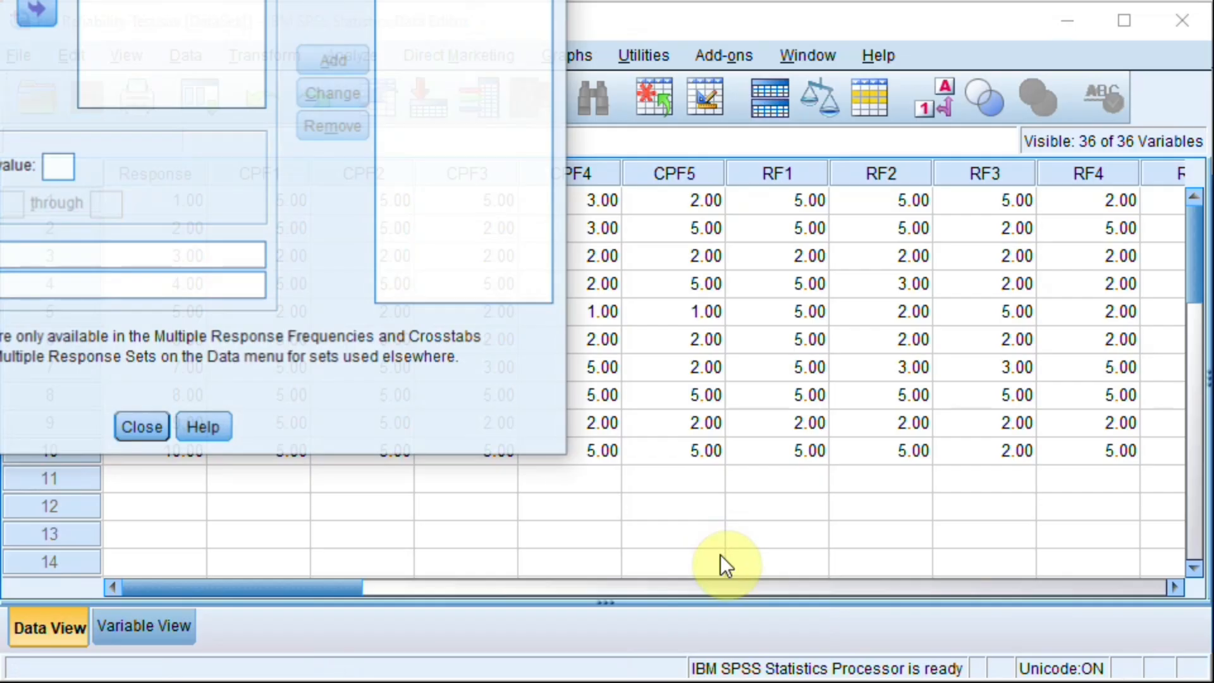
pyautogui.moveTo(76, 0); pyautogui.dragTo(492, 25)
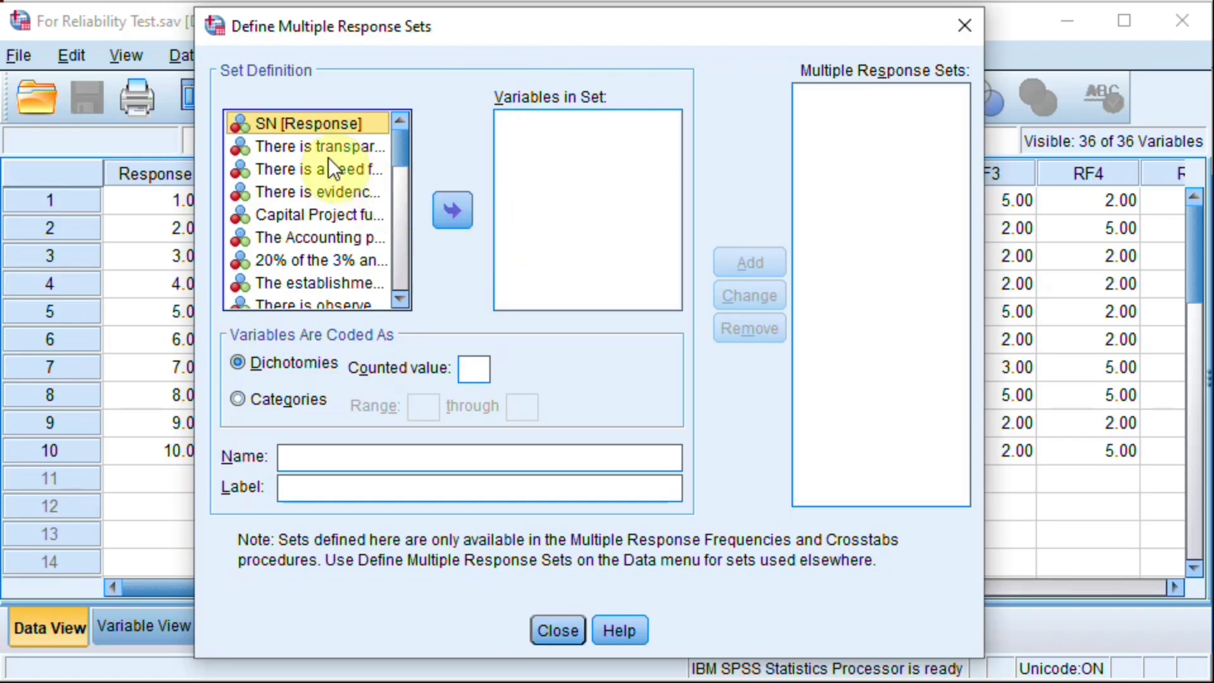
pyautogui.rightClick(298, 124)
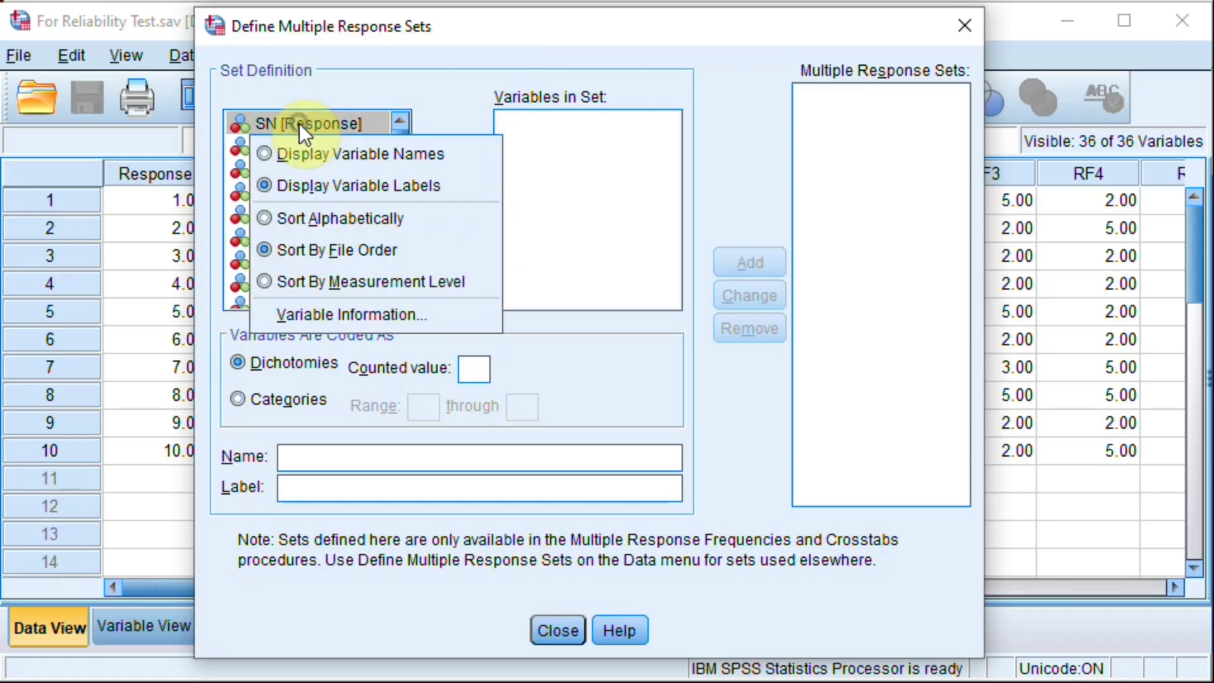
pyautogui.click(316, 152)
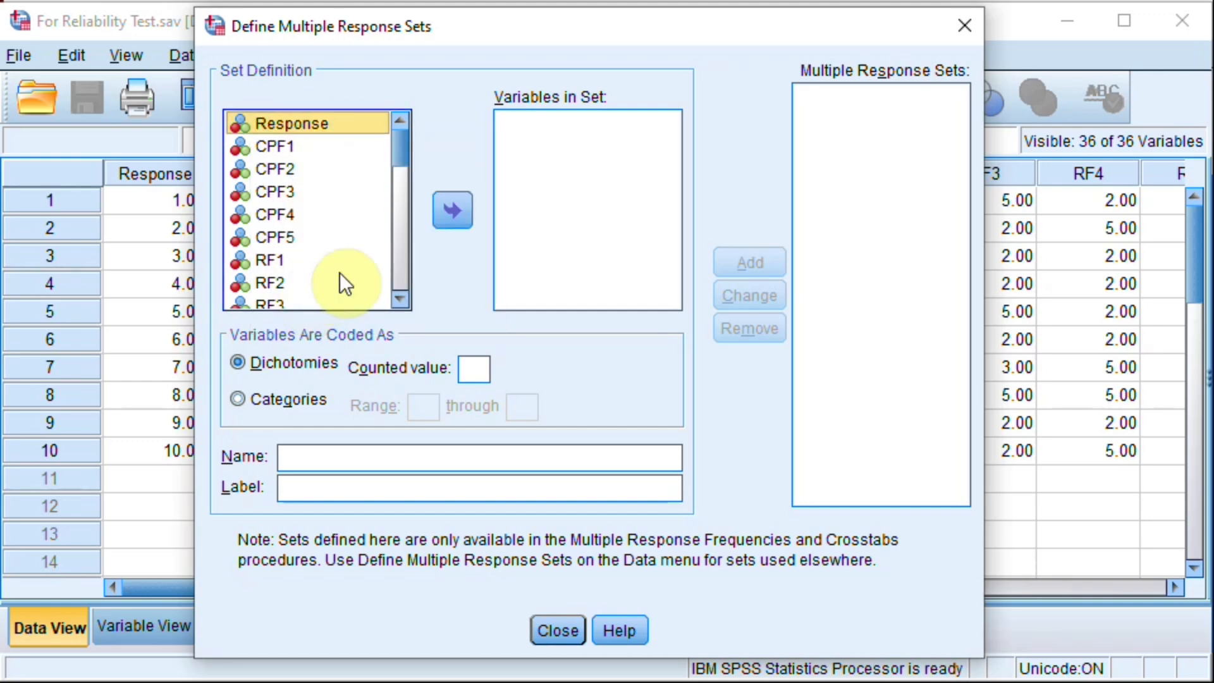
# Step: Add the variables CPF1 through CPF5 to the new multiple response set
pyautogui.click(263, 145)
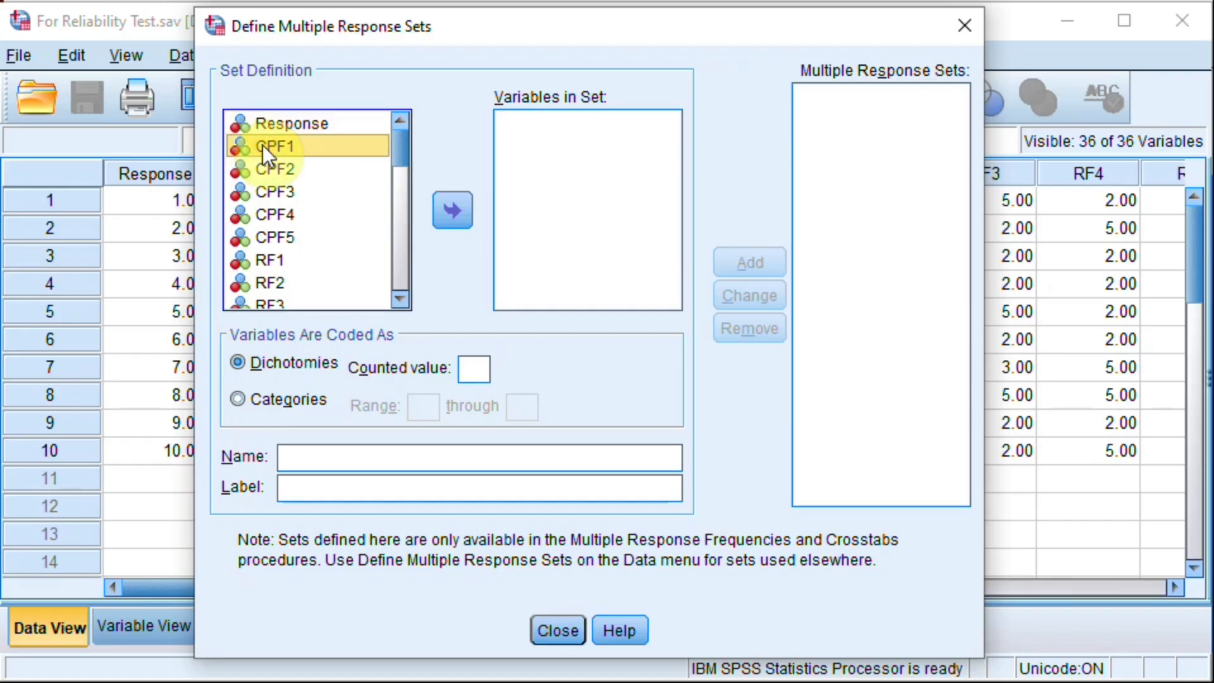
pyautogui.hotkey('shift', 'Down')
pyautogui.hotkey('shift', 'Down')
pyautogui.hotkey('shift', 'Down')
pyautogui.hotkey('shift', 'Down')
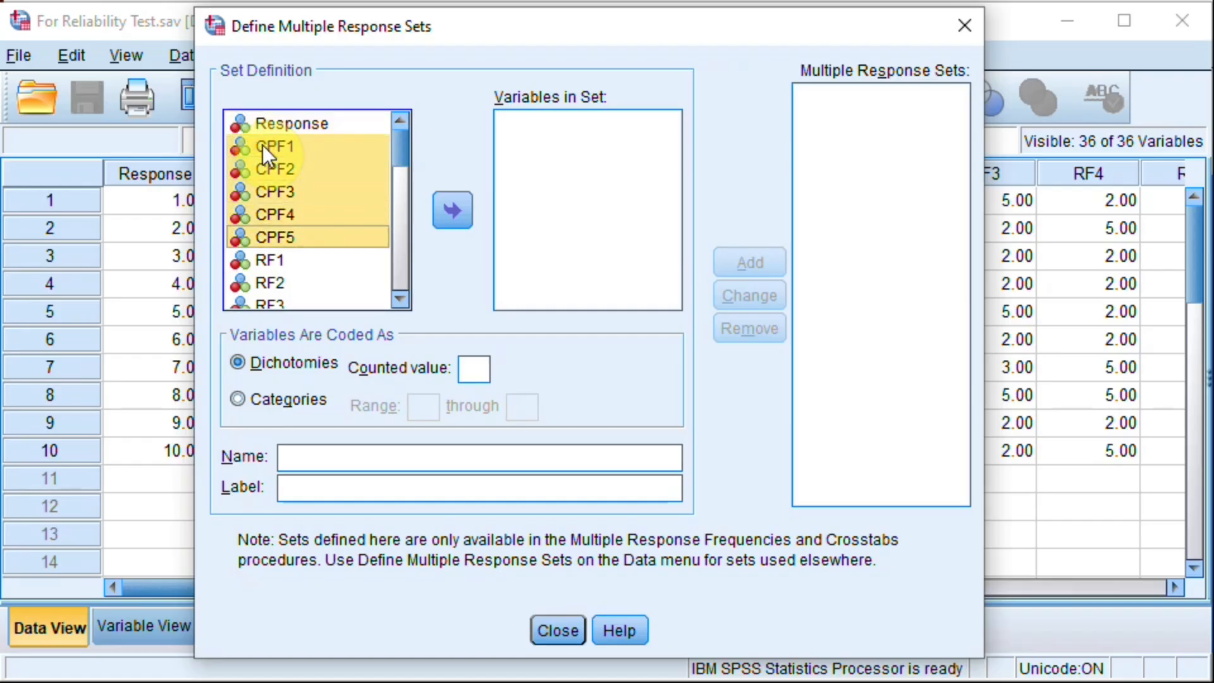
pyautogui.click(453, 208)
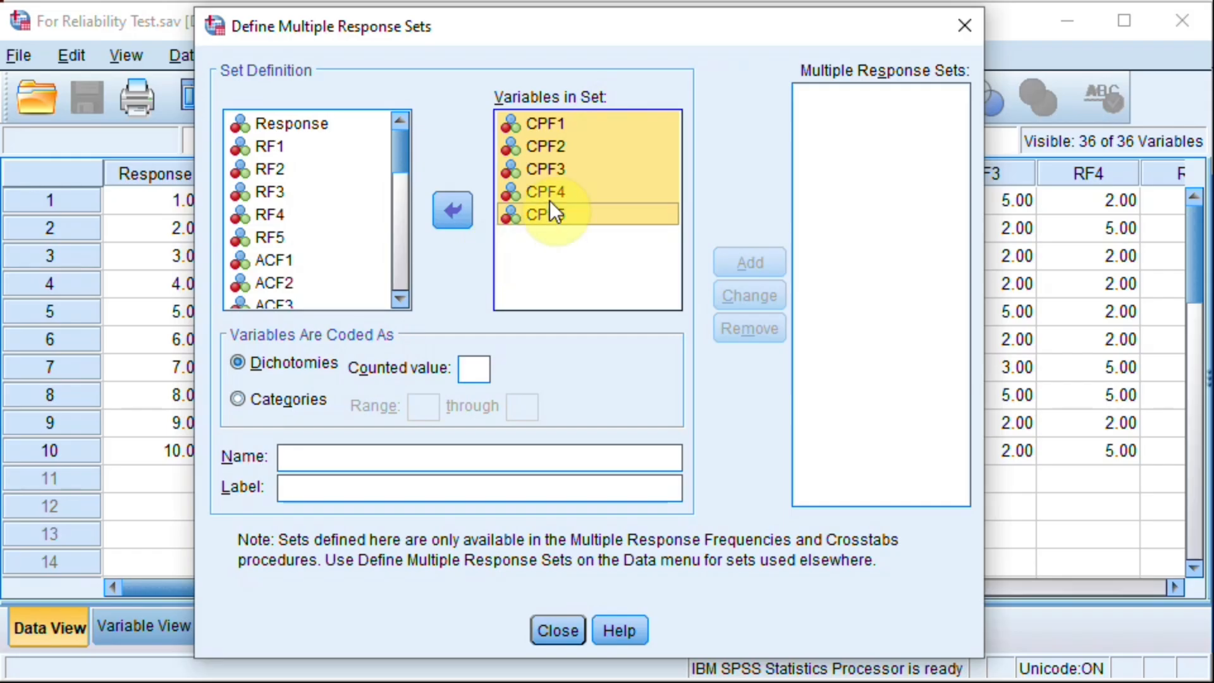
# Step: Code the CPF variables in the set as categories with a range of 1 through 5
pyautogui.click(602, 177)
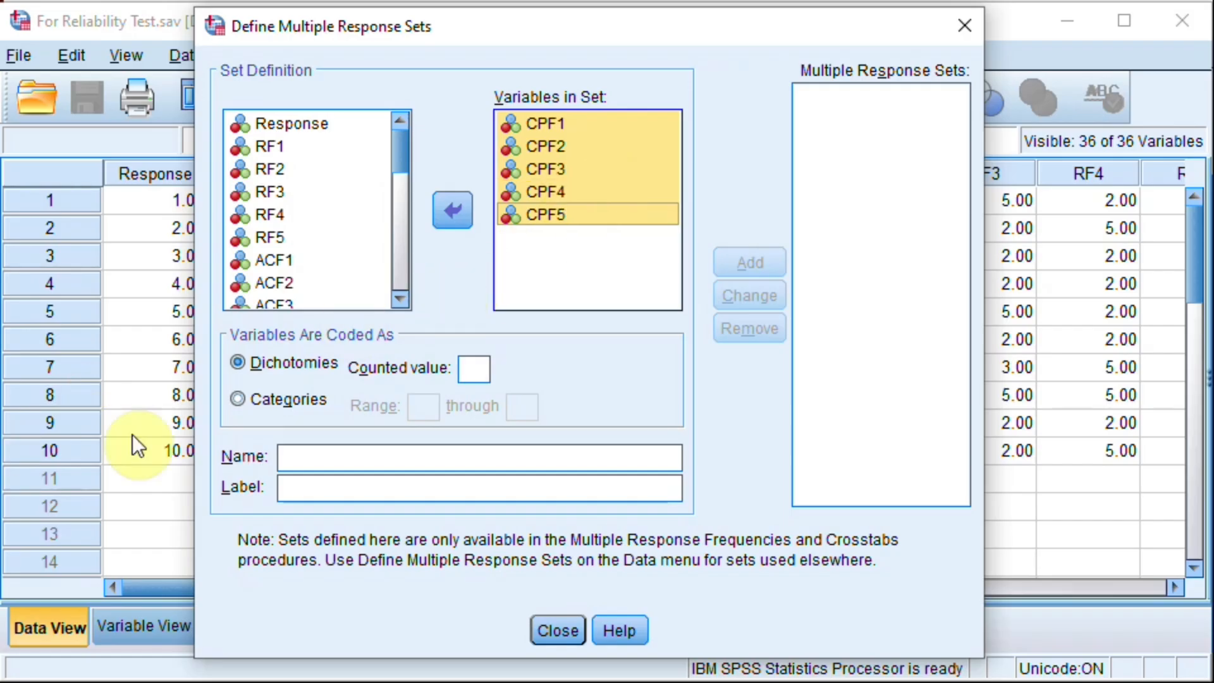
pyautogui.click(235, 399)
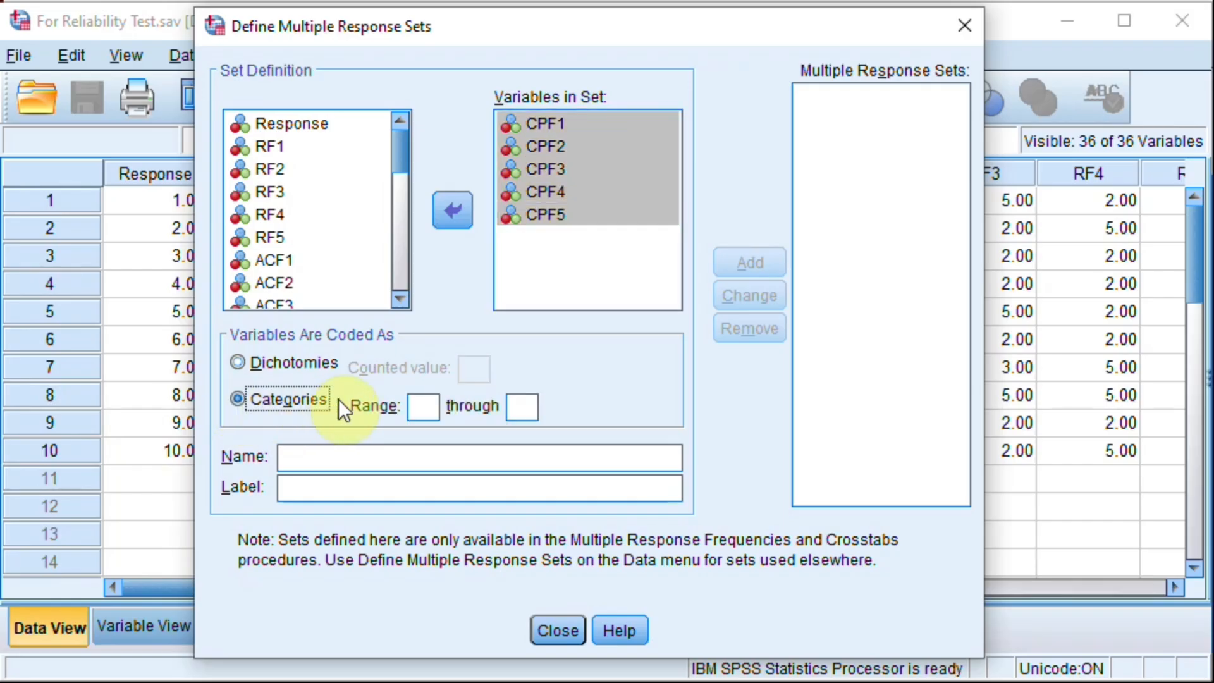
pyautogui.click(417, 406)
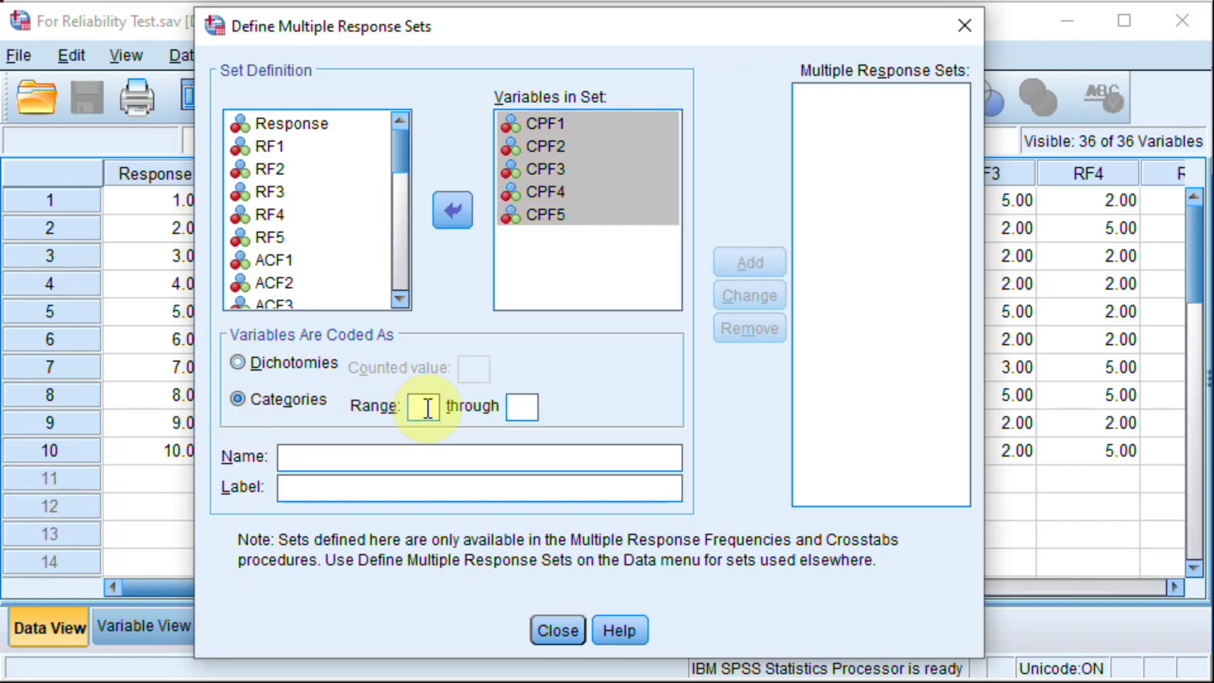
pyautogui.write('1')
pyautogui.click(524, 405)
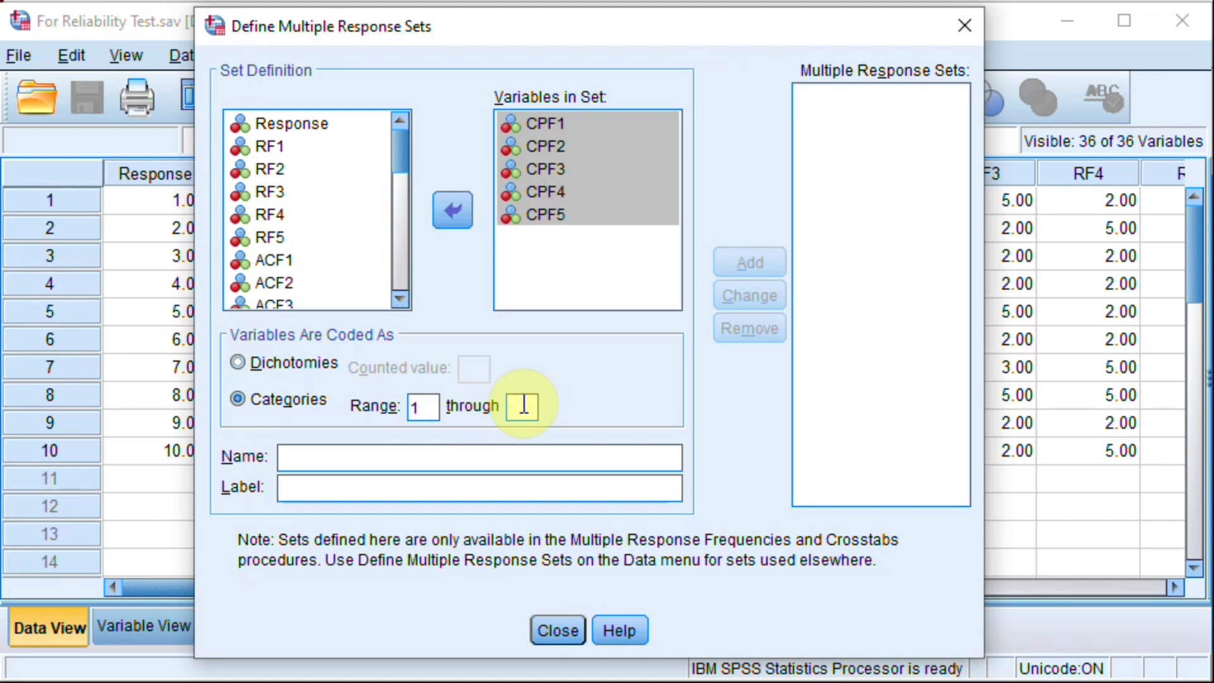
pyautogui.write('5')
# Step: Name the multiple response set CPF
pyautogui.click(396, 459)
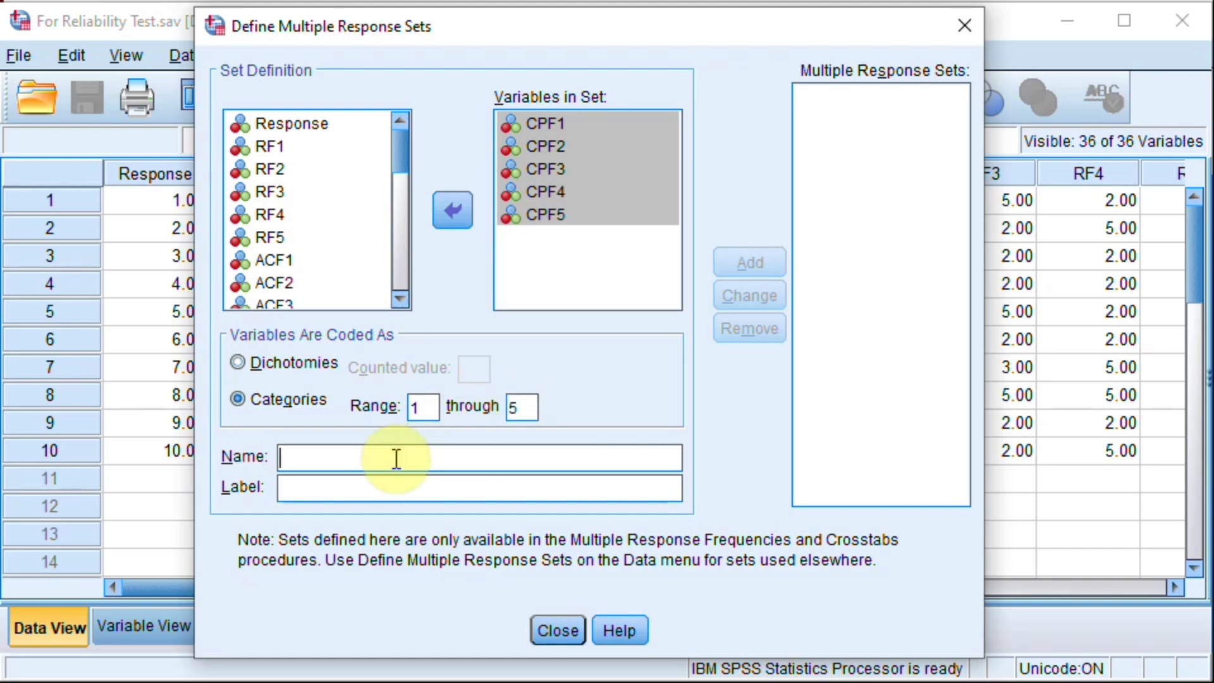
pyautogui.write('PF')
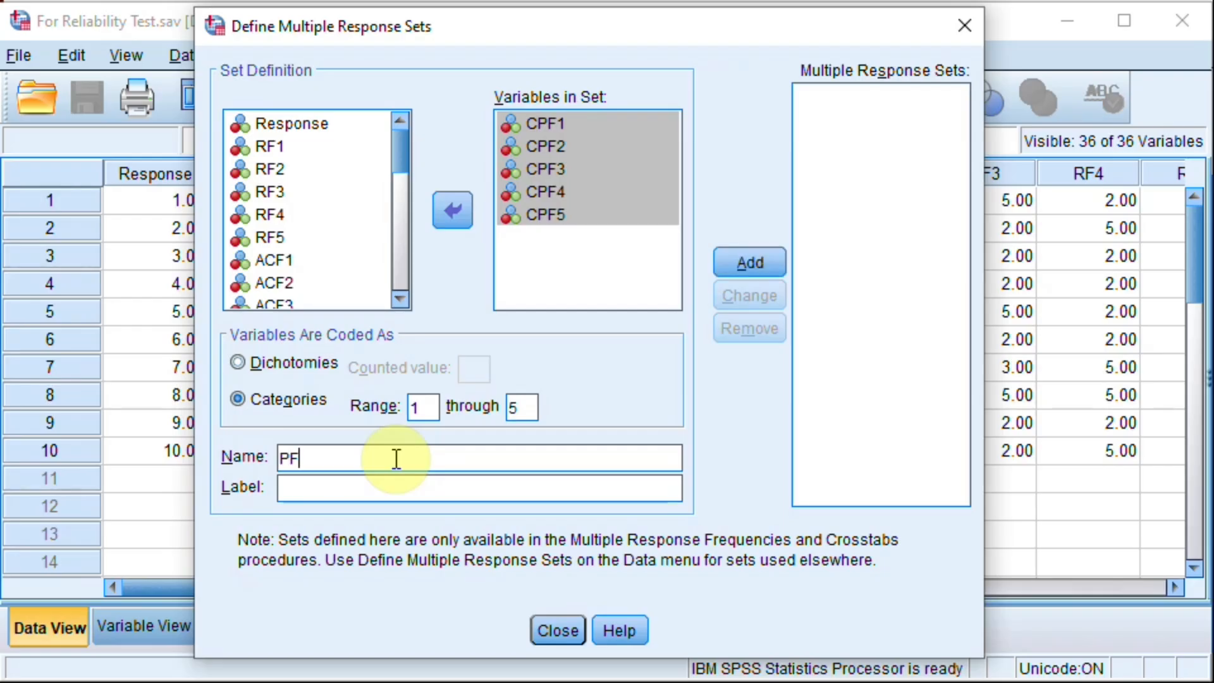
pyautogui.press('BackSpace')
pyautogui.press('BackSpace')
pyautogui.write('CPF')
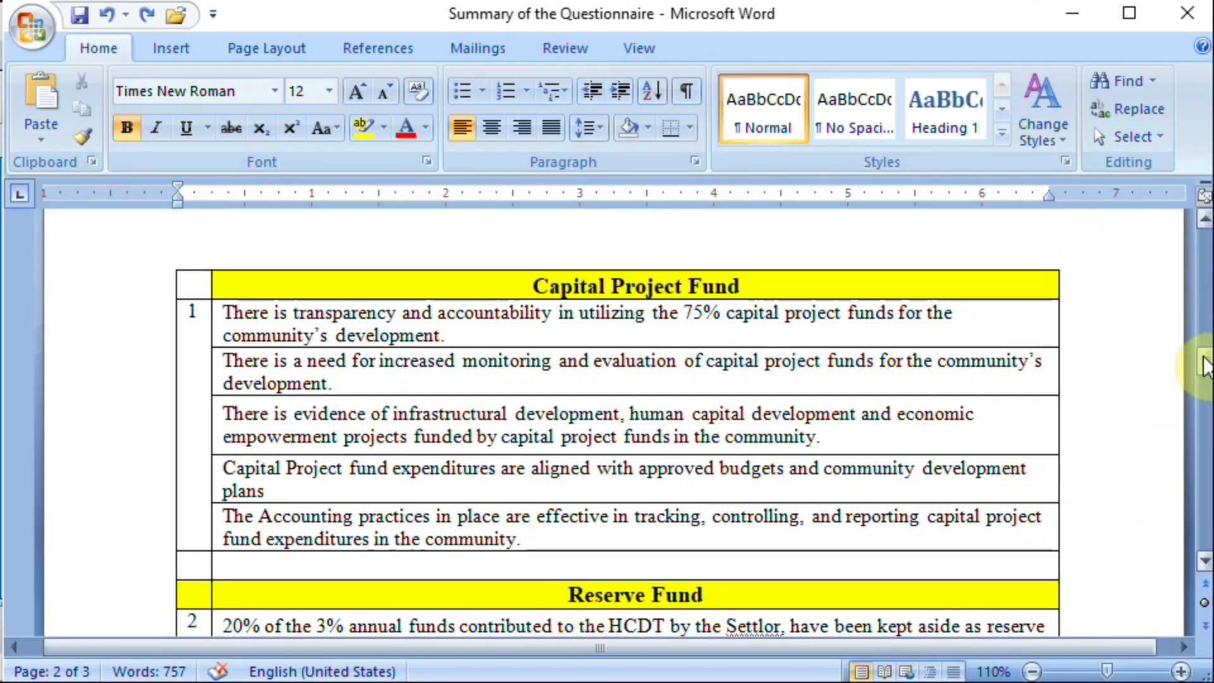
# Step: Label the set "Capital Project Fund" with text copied from the Study Focus table in Word, and add it to the multiple response sets
pyautogui.moveTo(1204, 362); pyautogui.dragTo(1205, 214)
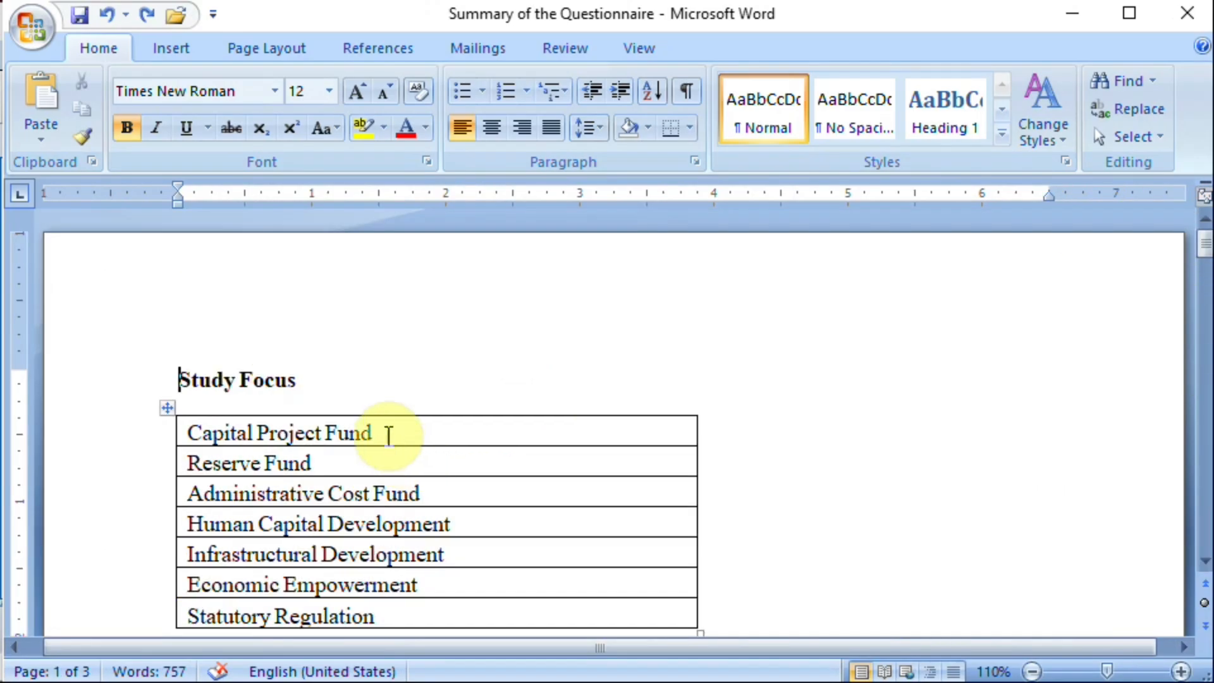
pyautogui.moveTo(379, 432); pyautogui.dragTo(188, 432)
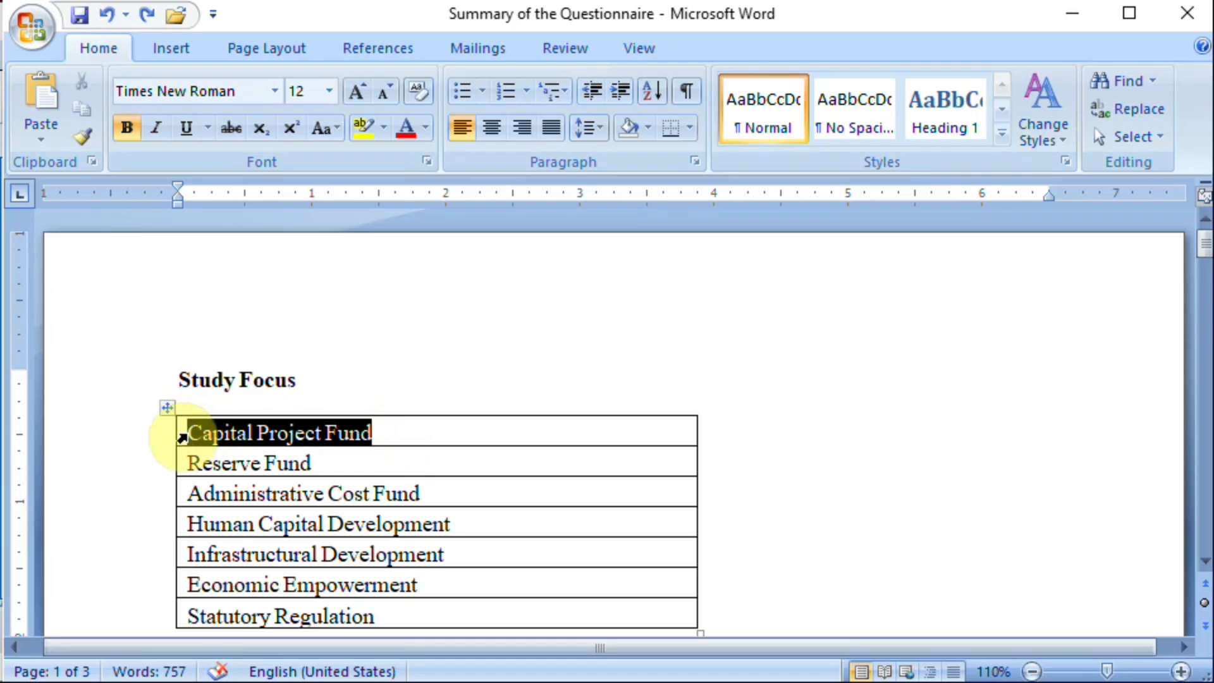
pyautogui.click(1074, 13)
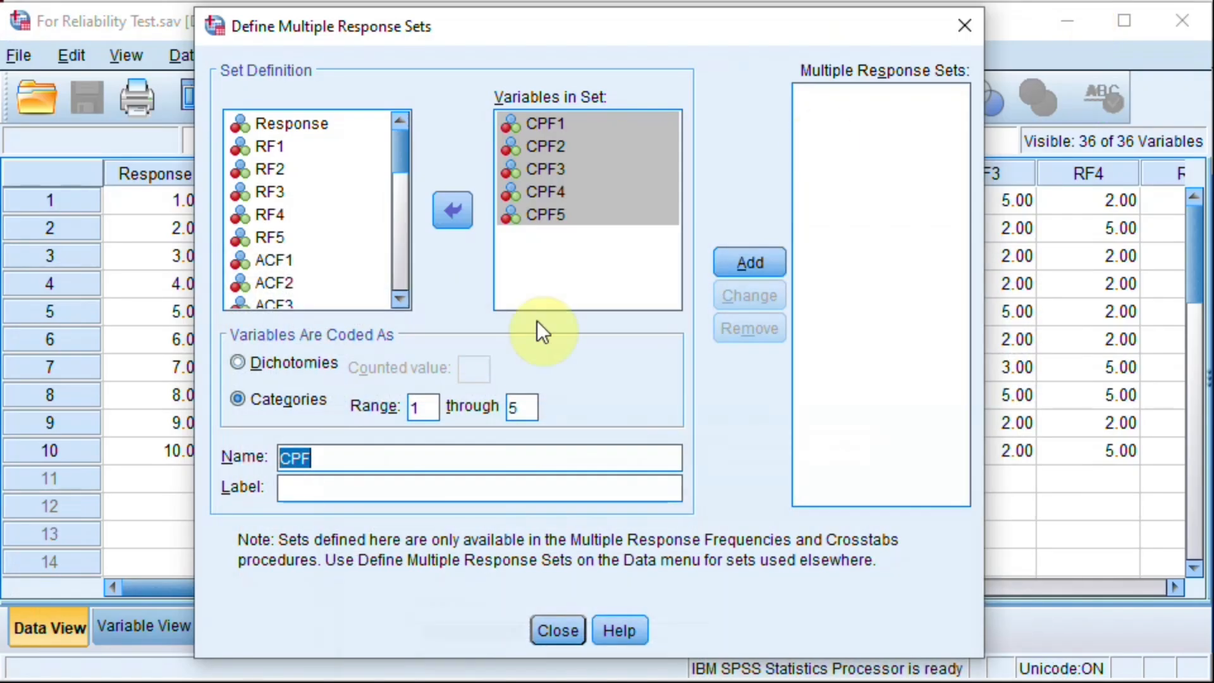
pyautogui.click(352, 492)
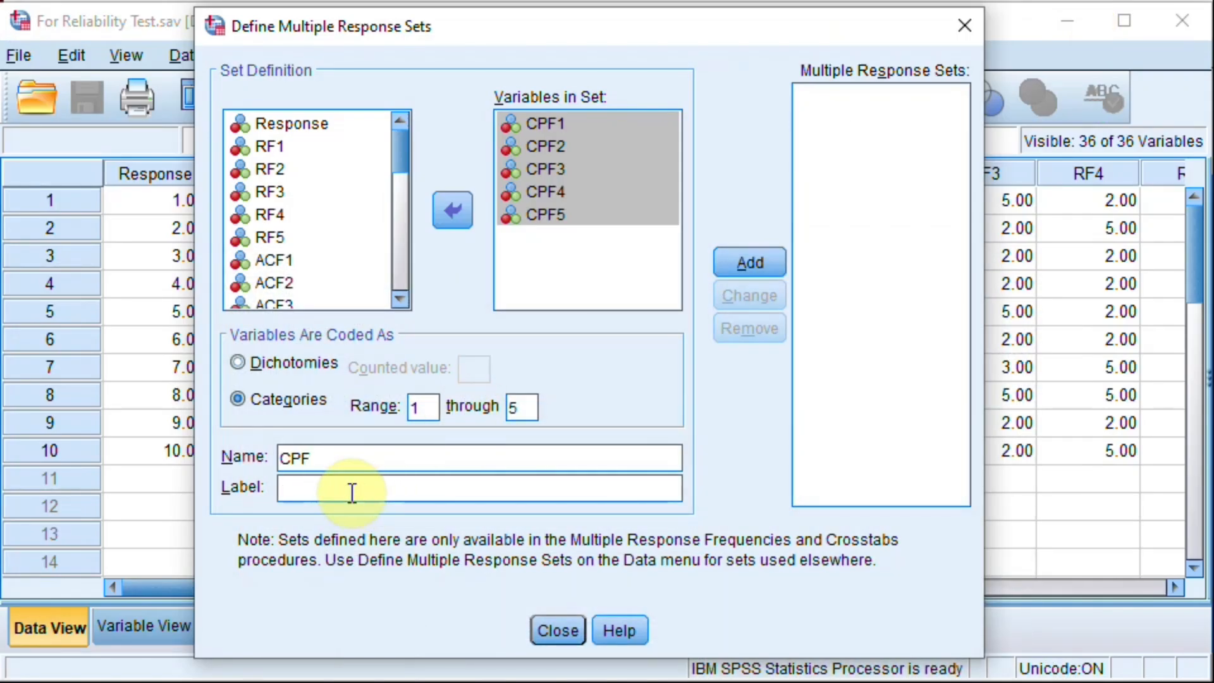
pyautogui.write('Capital Project Fund')
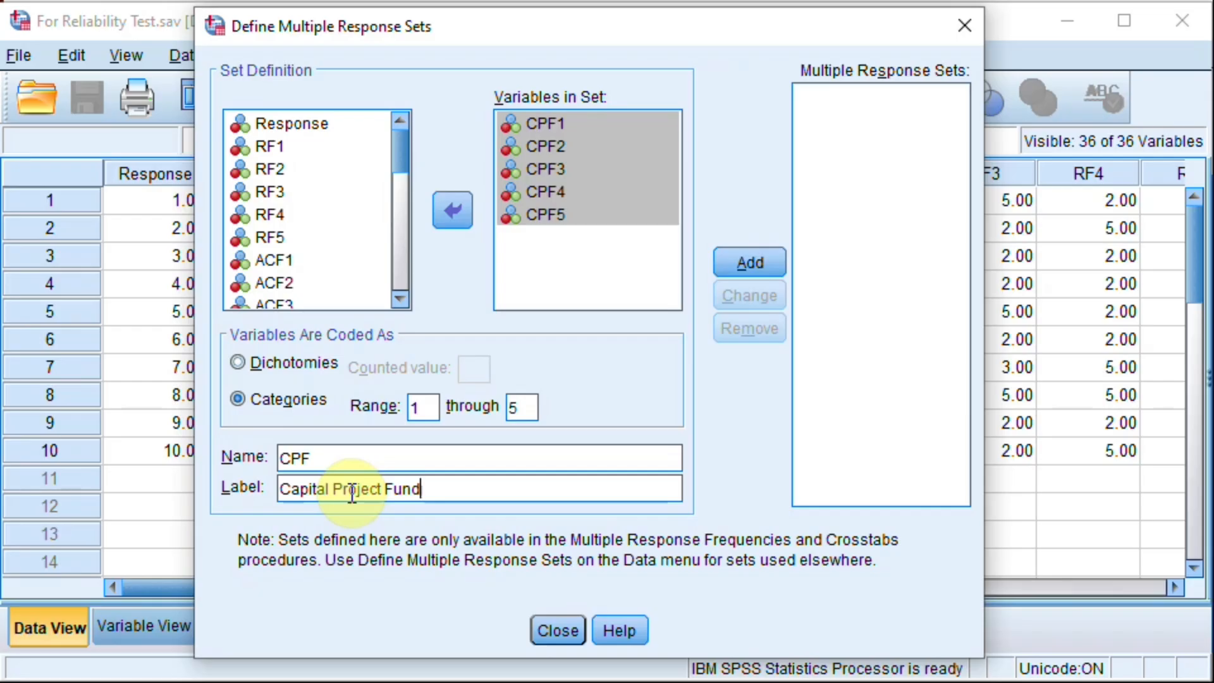
pyautogui.click(753, 263)
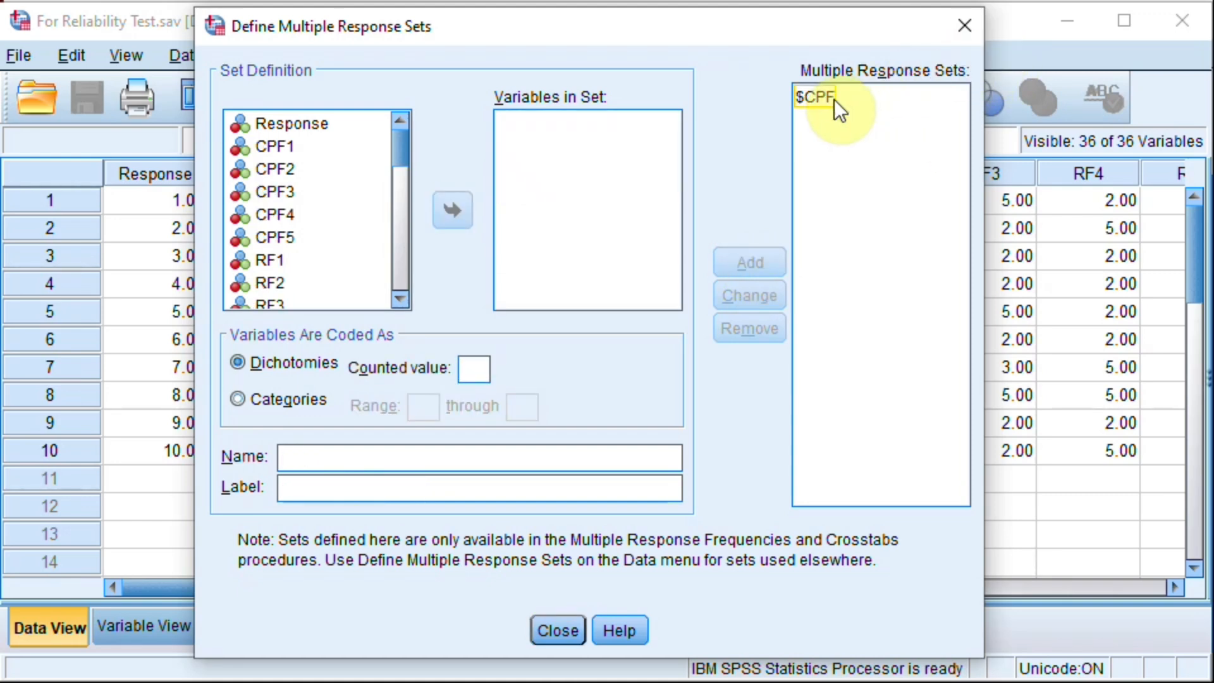
# Step: Move the variables RF1 through RF5 into a new multiple response set
pyautogui.click(273, 259)
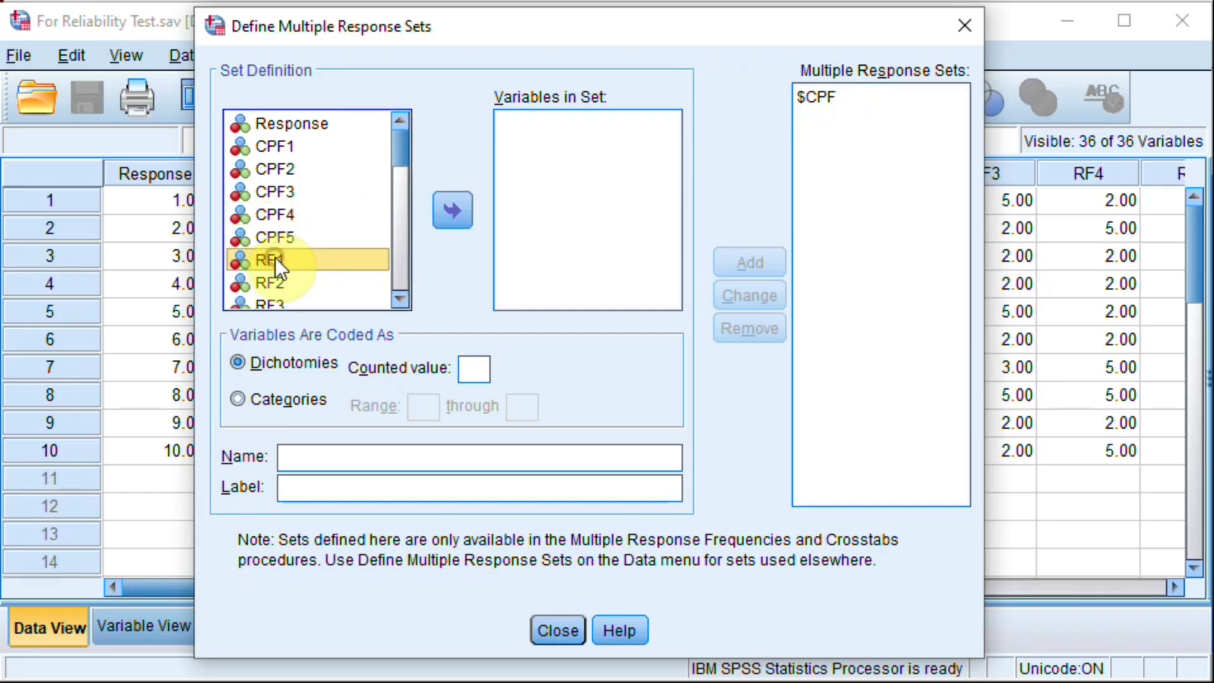
pyautogui.click(400, 297)
pyautogui.click(399, 298)
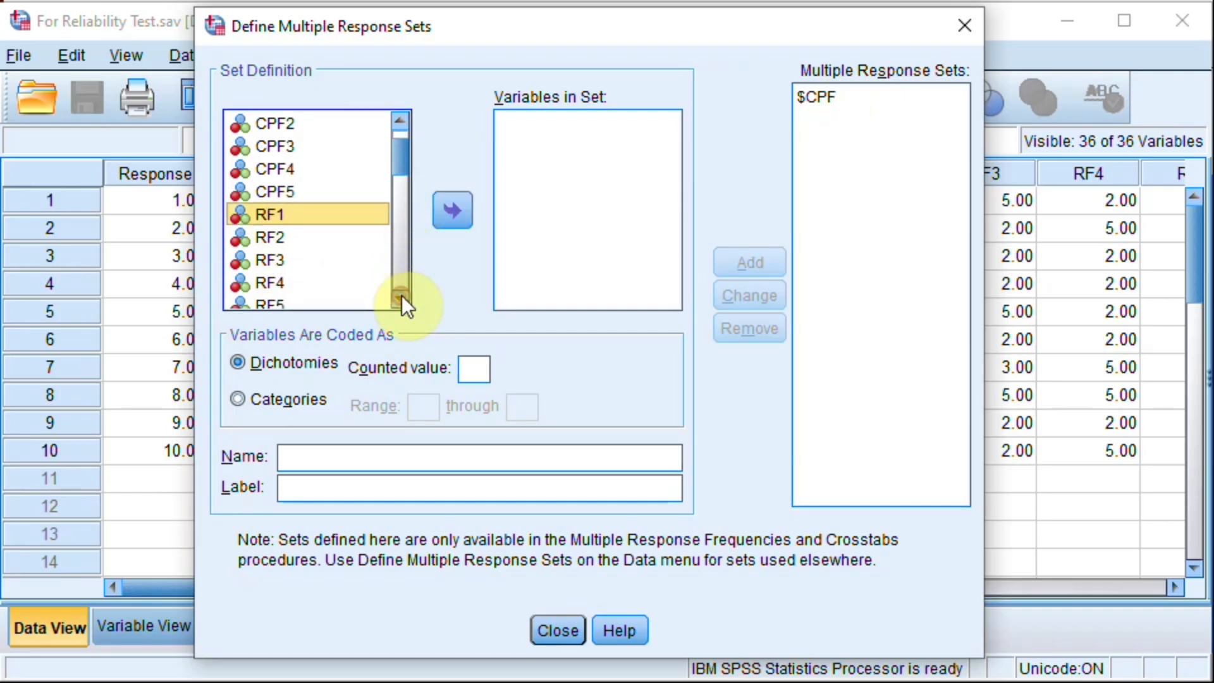
pyautogui.click(399, 298)
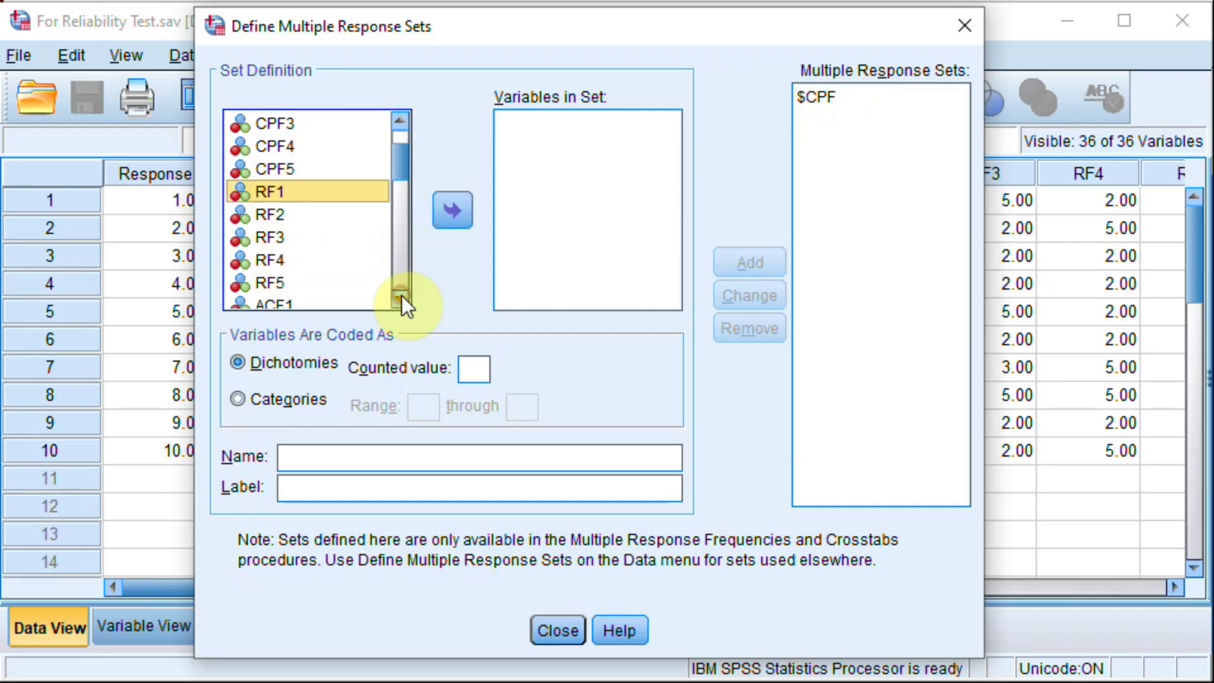
pyautogui.keyDown('ctrl'); pyautogui.click(263, 281); pyautogui.keyUp('ctrl')
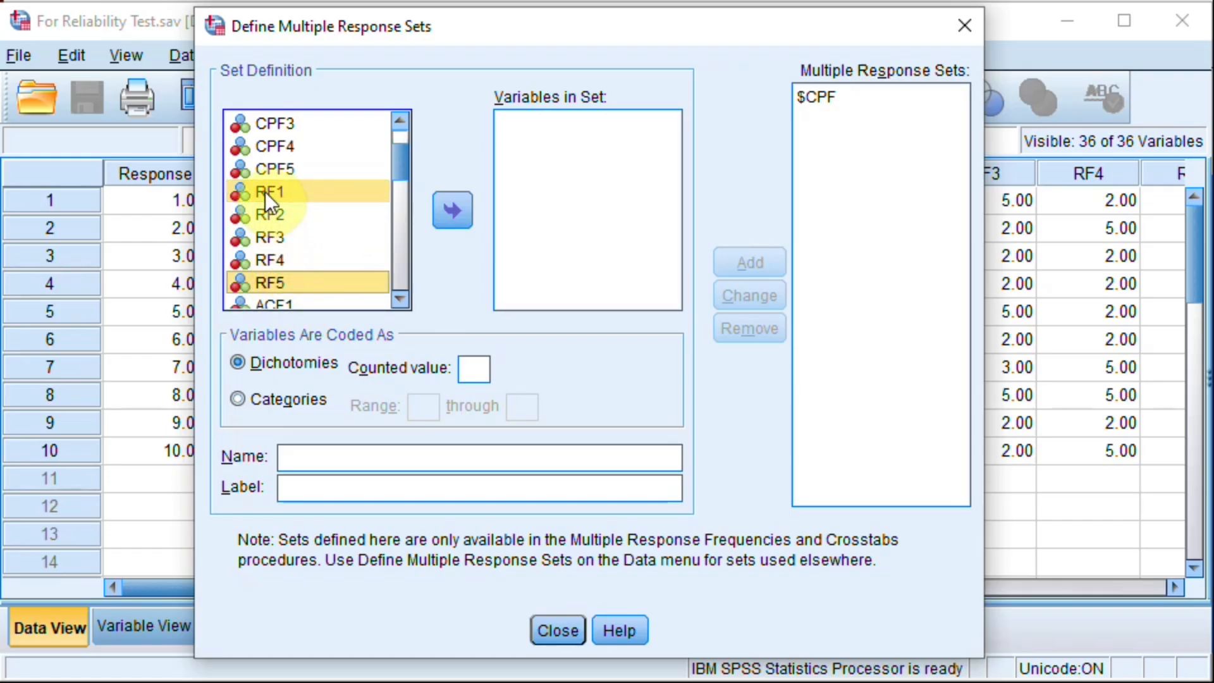
pyautogui.click(263, 191)
pyautogui.keyDown('ctrl'); pyautogui.click(263, 278); pyautogui.keyUp('ctrl')
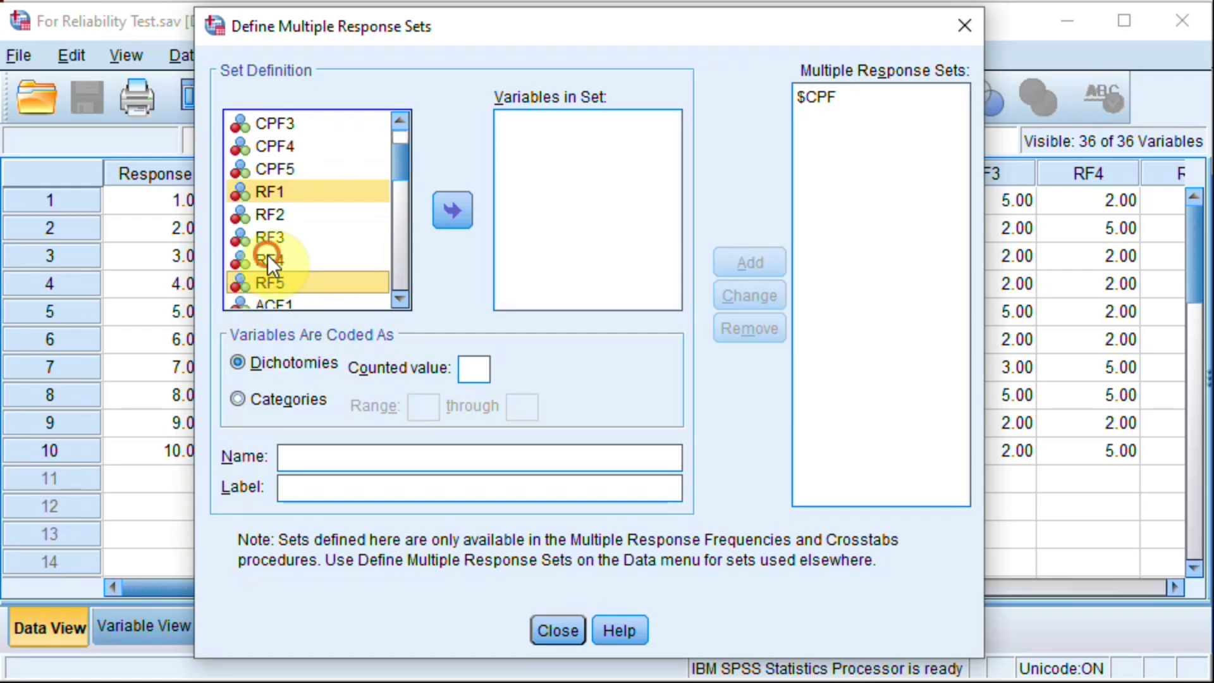
pyautogui.keyDown('ctrl'); pyautogui.click(268, 257); pyautogui.keyUp('ctrl')
pyautogui.keyDown('ctrl'); pyautogui.click(278, 236); pyautogui.keyUp('ctrl')
pyautogui.keyDown('ctrl'); pyautogui.click(291, 212); pyautogui.keyUp('ctrl')
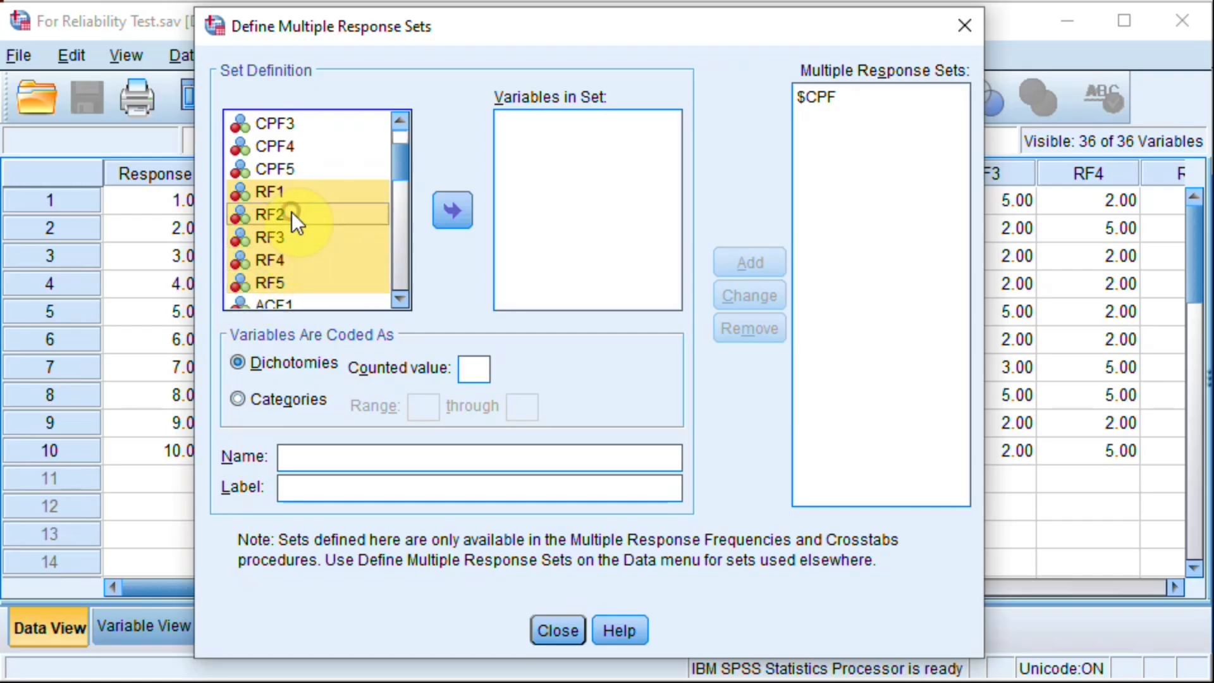
pyautogui.click(453, 209)
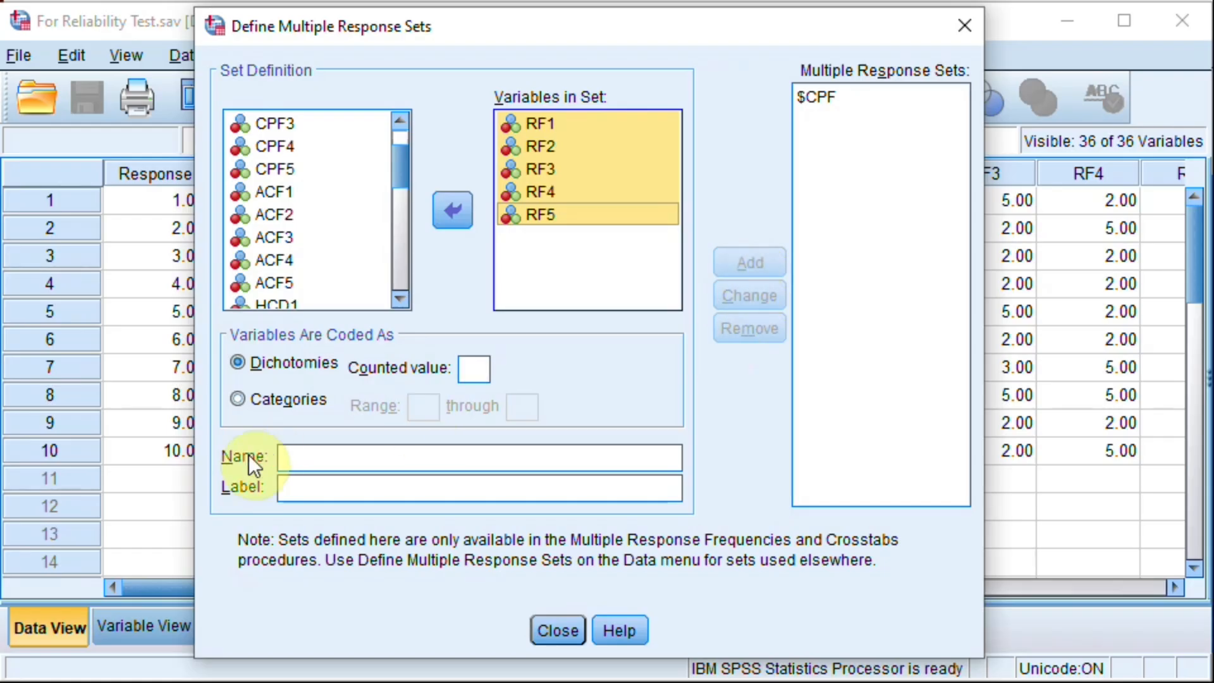
# Step: Code the RF variables as categories and name the set RF
pyautogui.click(240, 400)
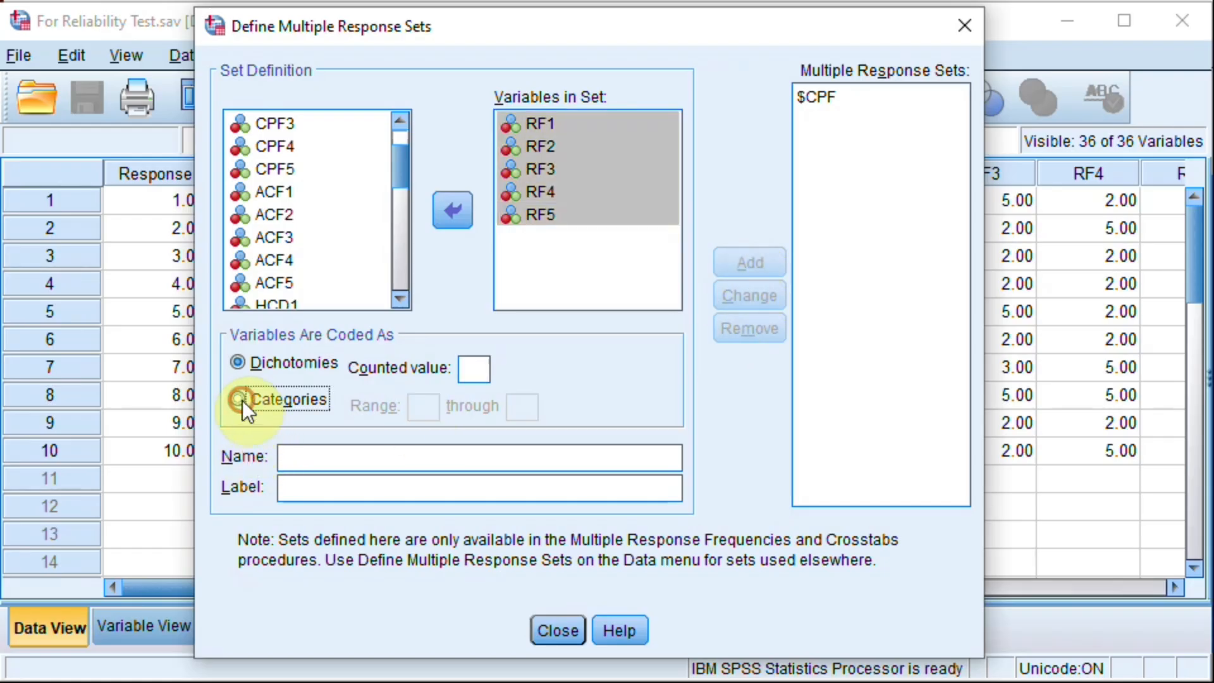
pyautogui.click(295, 456)
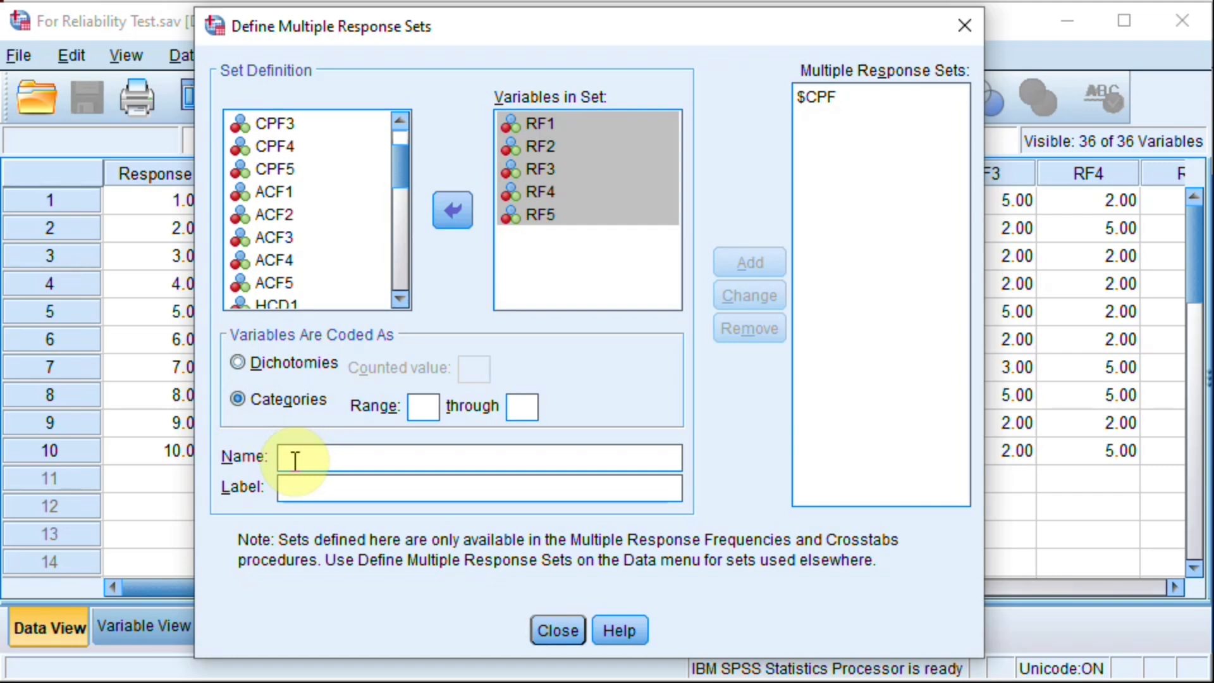
pyautogui.write('RF')
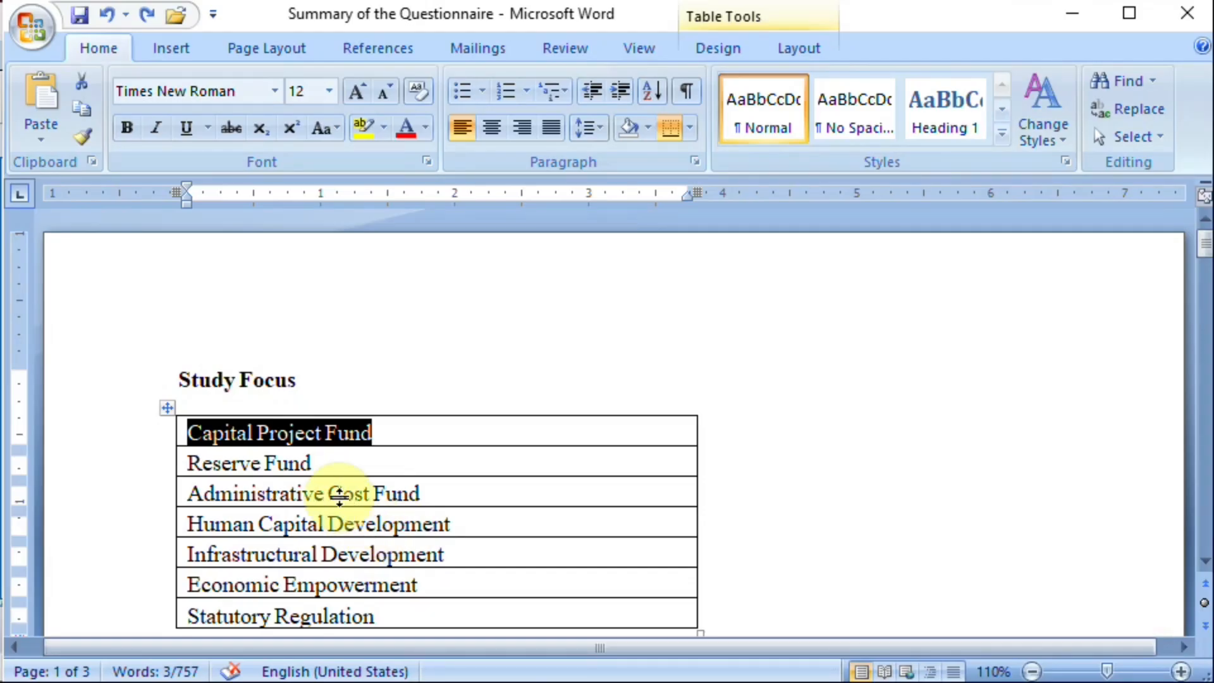
# Step: Copy "Reserve Fund" from the Study Focus table in Word and paste it as the RF set's label in SPSS
pyautogui.moveTo(316, 463); pyautogui.dragTo(215, 465)
pyautogui.hotkey('ctrl', 'c')
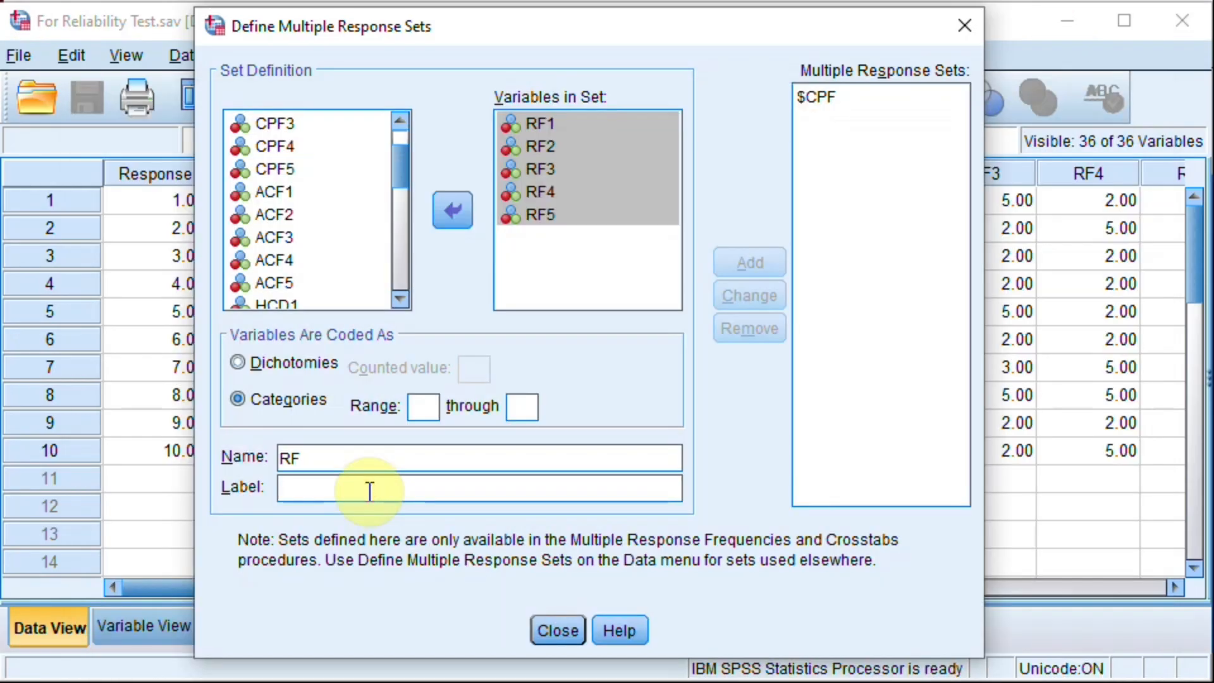
pyautogui.click(369, 491)
pyautogui.hotkey('ctrl', 'v')
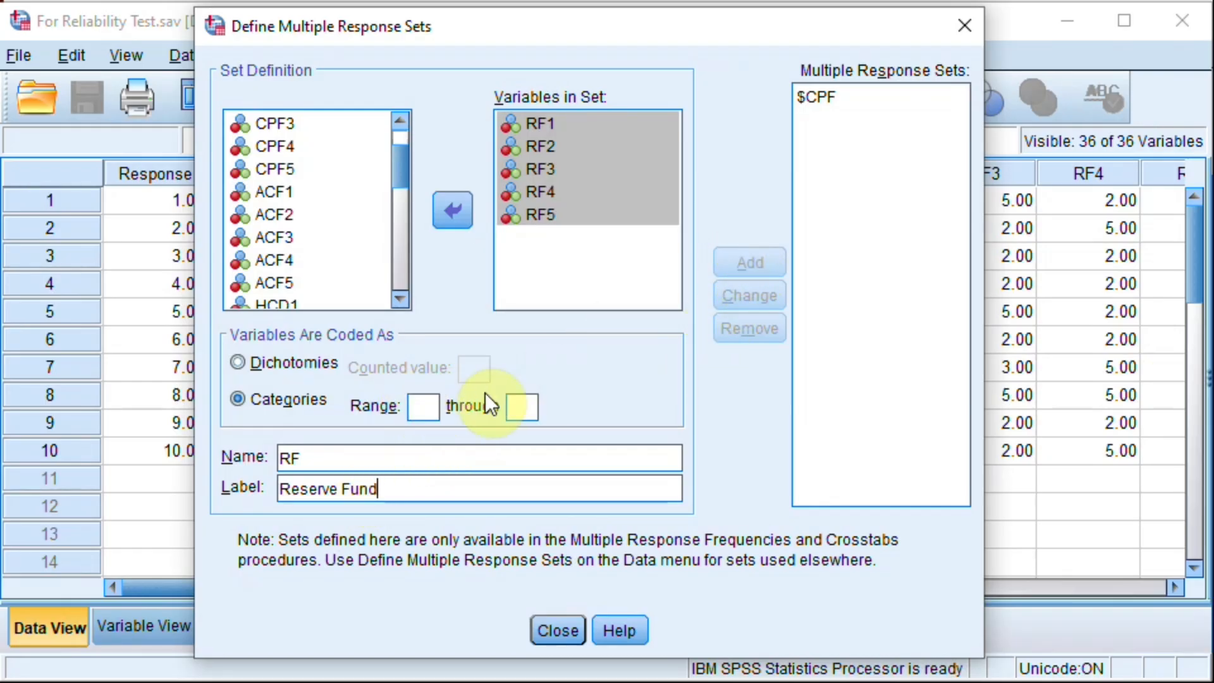
# Step: Set the RF set's category range to 1 through 5 and add it to the multiple response sets
pyautogui.click(423, 406)
pyautogui.write('1')
pyautogui.click(520, 405)
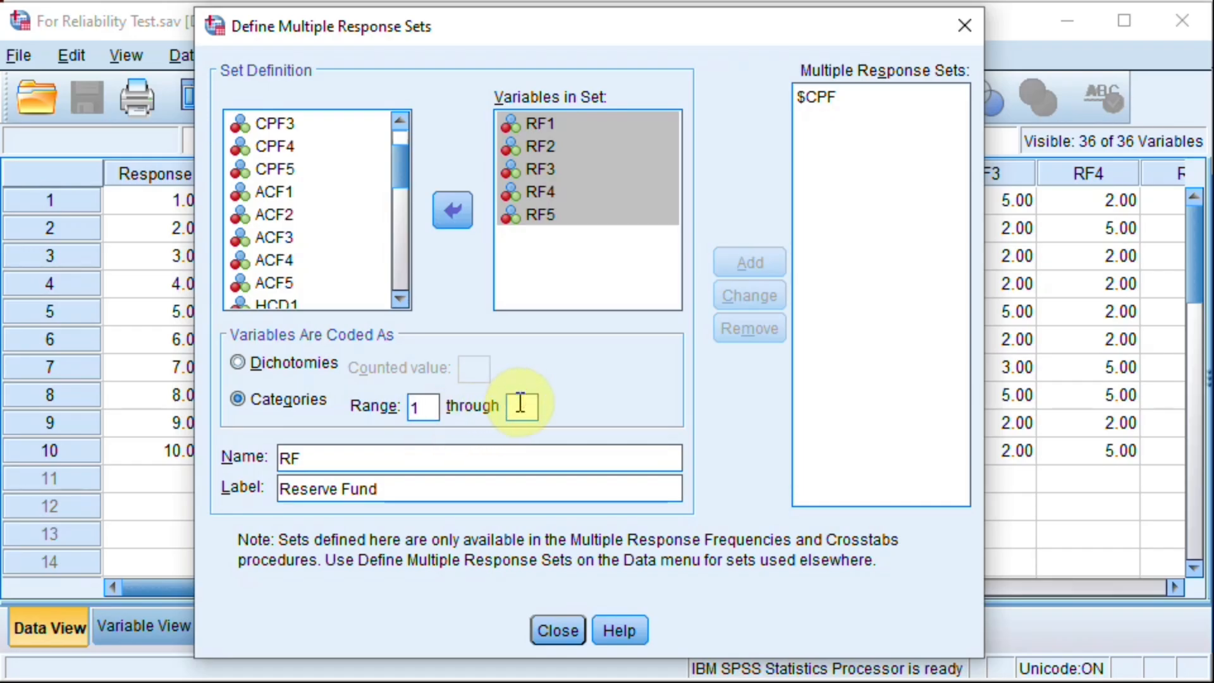
pyautogui.write('5')
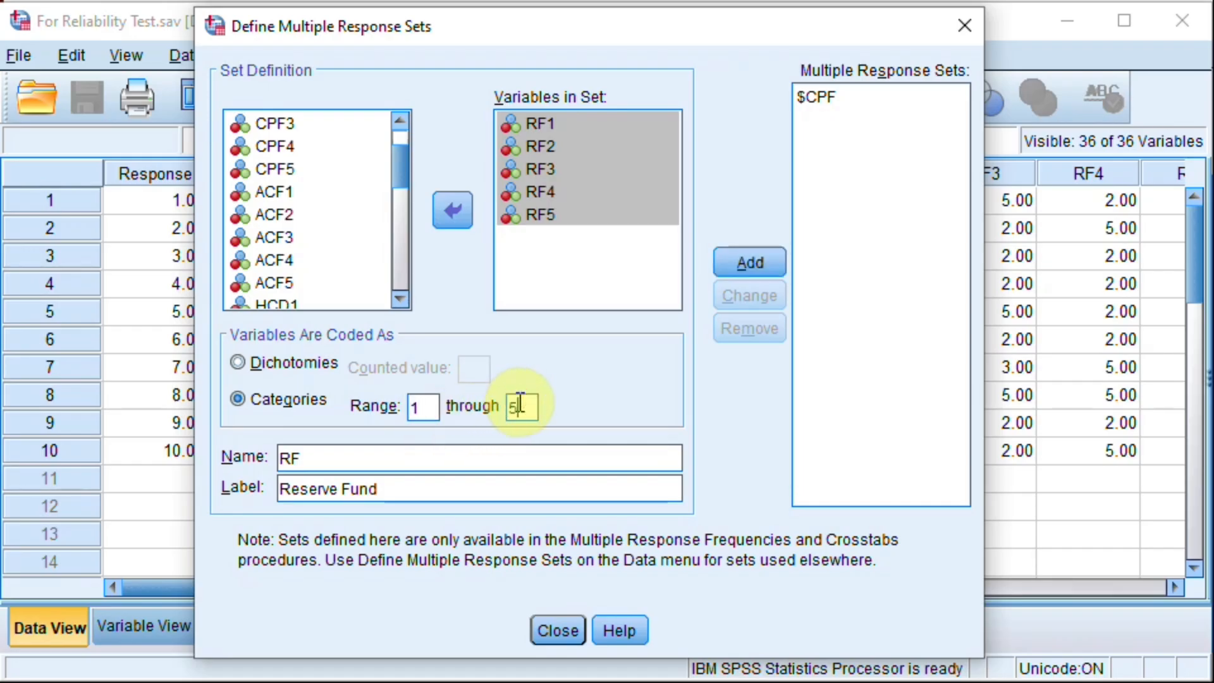
pyautogui.click(733, 272)
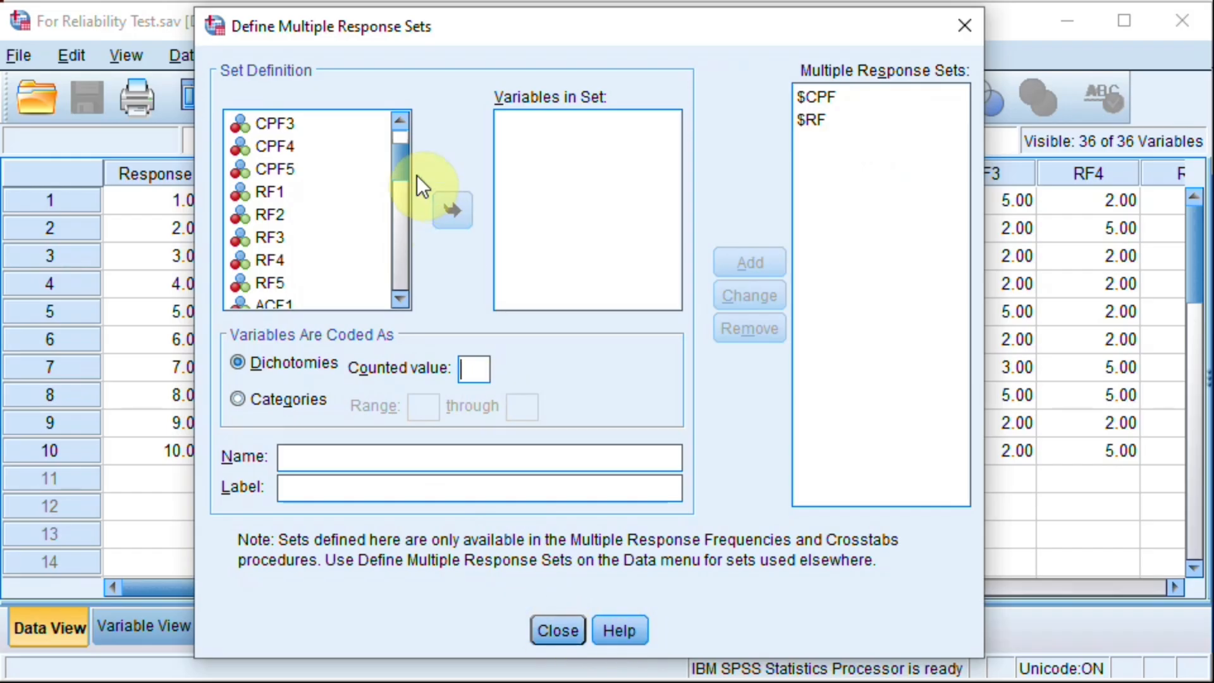
# Step: Move the variables ACF1 through ACF5 into a new multiple response set
pyautogui.moveTo(404, 173); pyautogui.dragTo(403, 185)
pyautogui.click(263, 214)
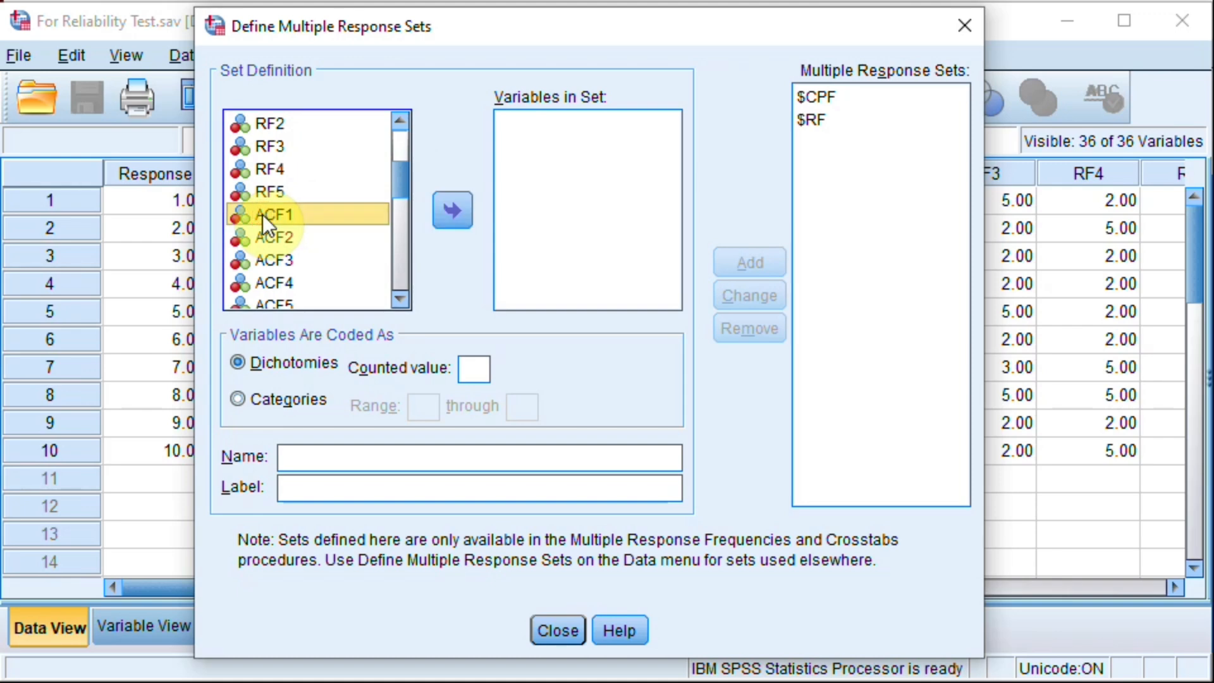
pyautogui.click(400, 299)
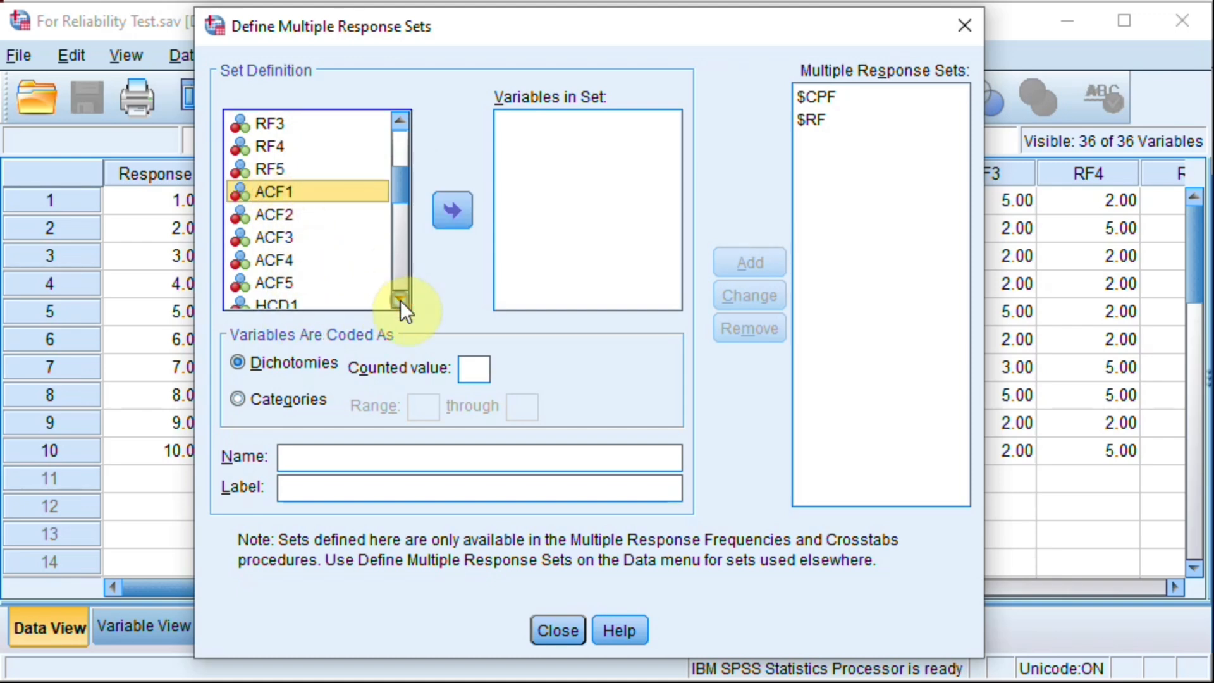
pyautogui.keyDown('shift'); pyautogui.click(274, 277); pyautogui.keyUp('shift')
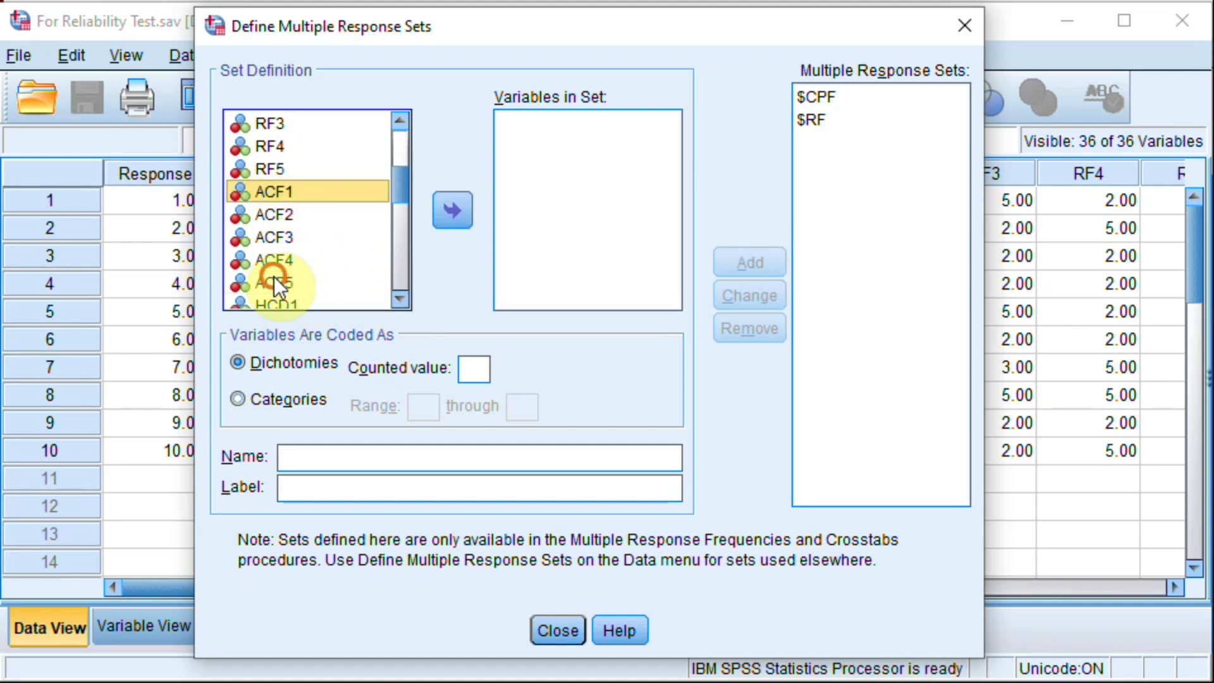
pyautogui.click(451, 211)
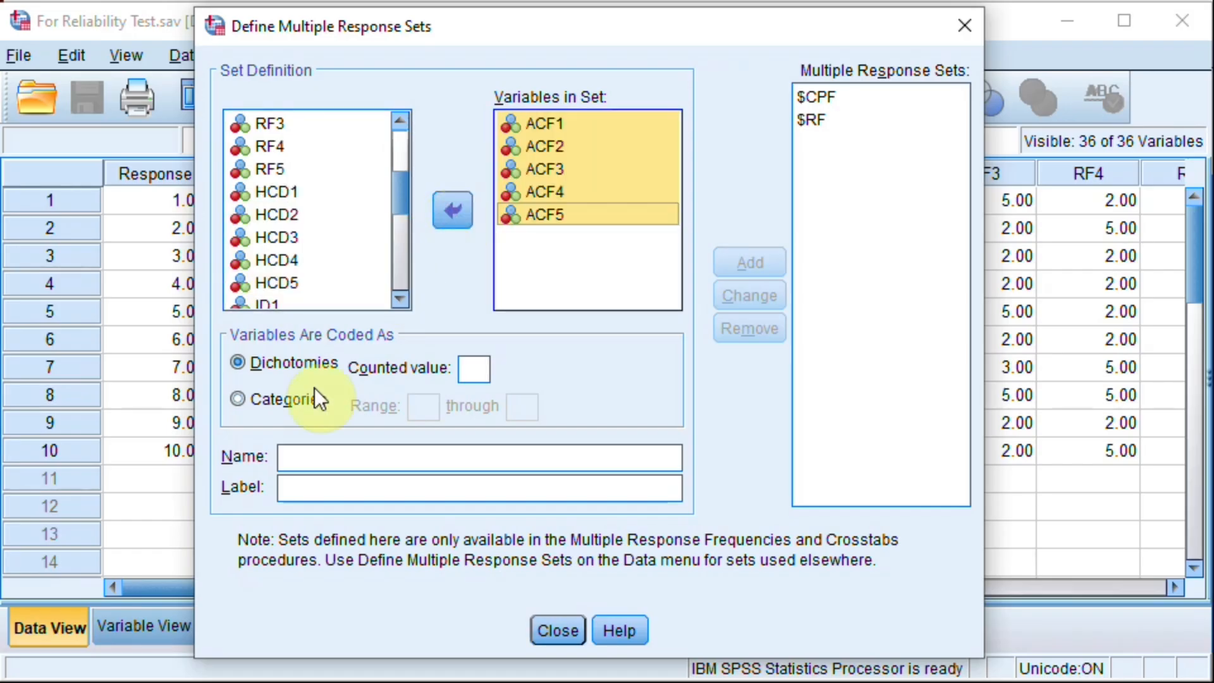
# Step: Code the ACF variables as categories with a range of 1 through 5 and name the set ACF
pyautogui.click(238, 398)
pyautogui.click(419, 408)
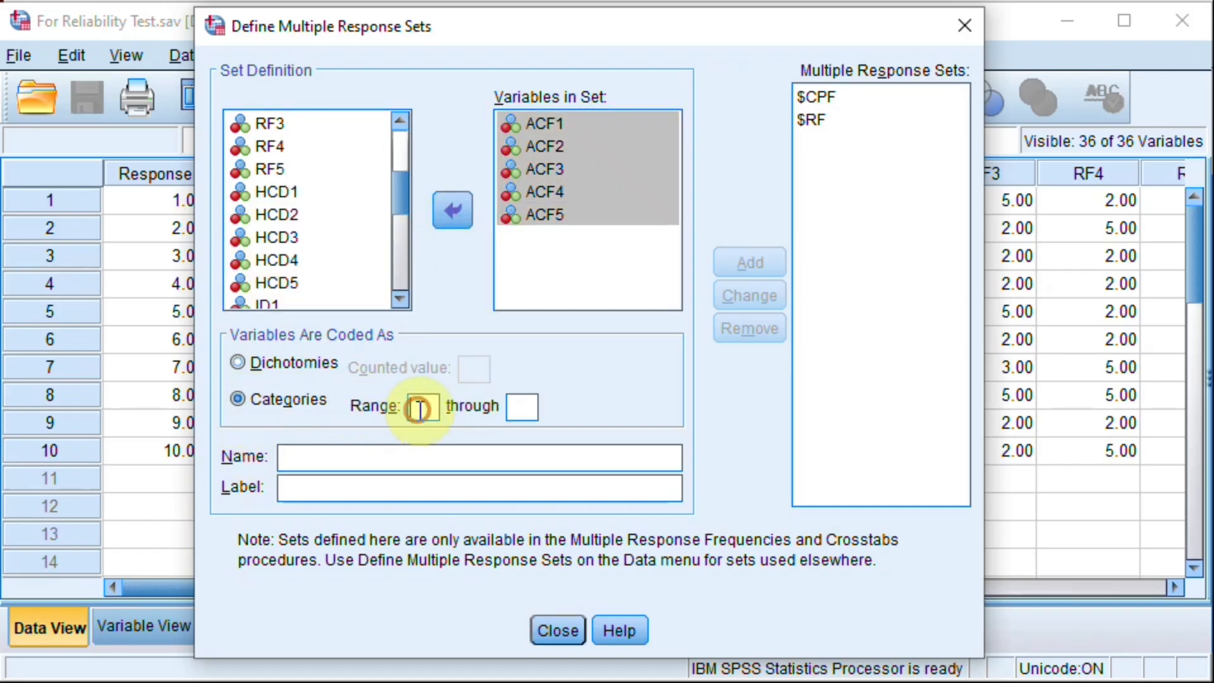
pyautogui.write('1')
pyautogui.press('Tab')
pyautogui.write('5')
pyautogui.click(369, 448)
pyautogui.write('ACF')
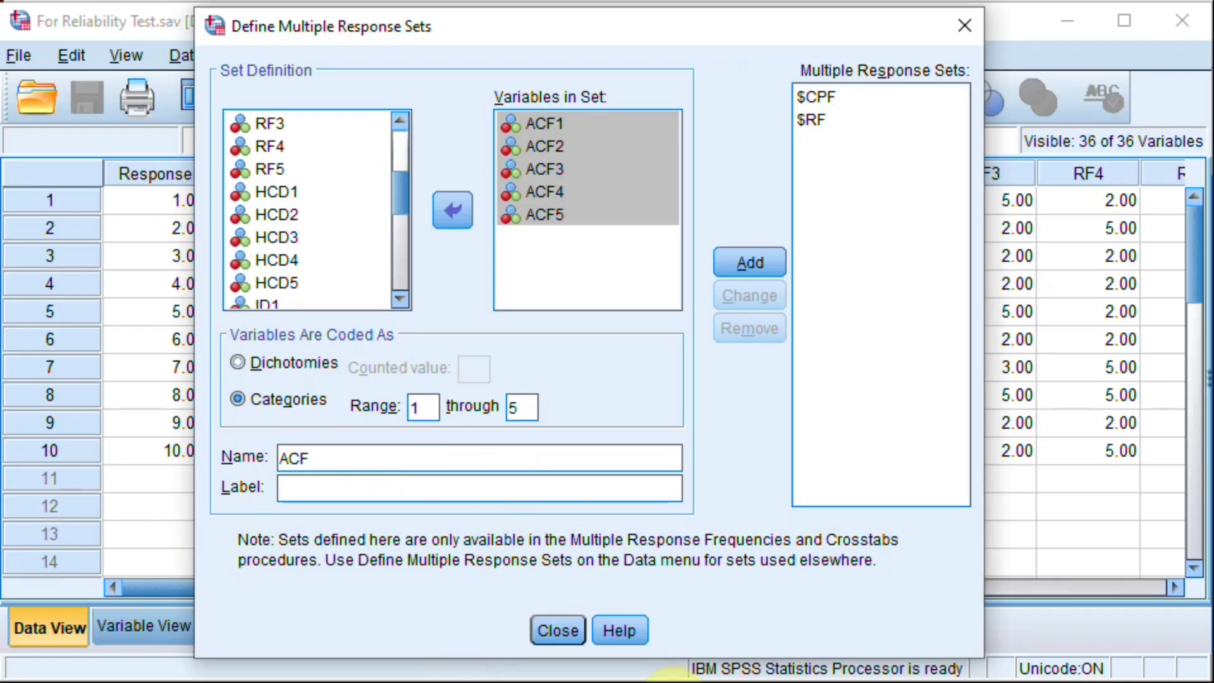
# Step: Copy "Administrative Cost Fund" from the Study Focus table in Word as the ACF set's label, add the set in SPSS and close the definitions
pyautogui.click(674, 682)
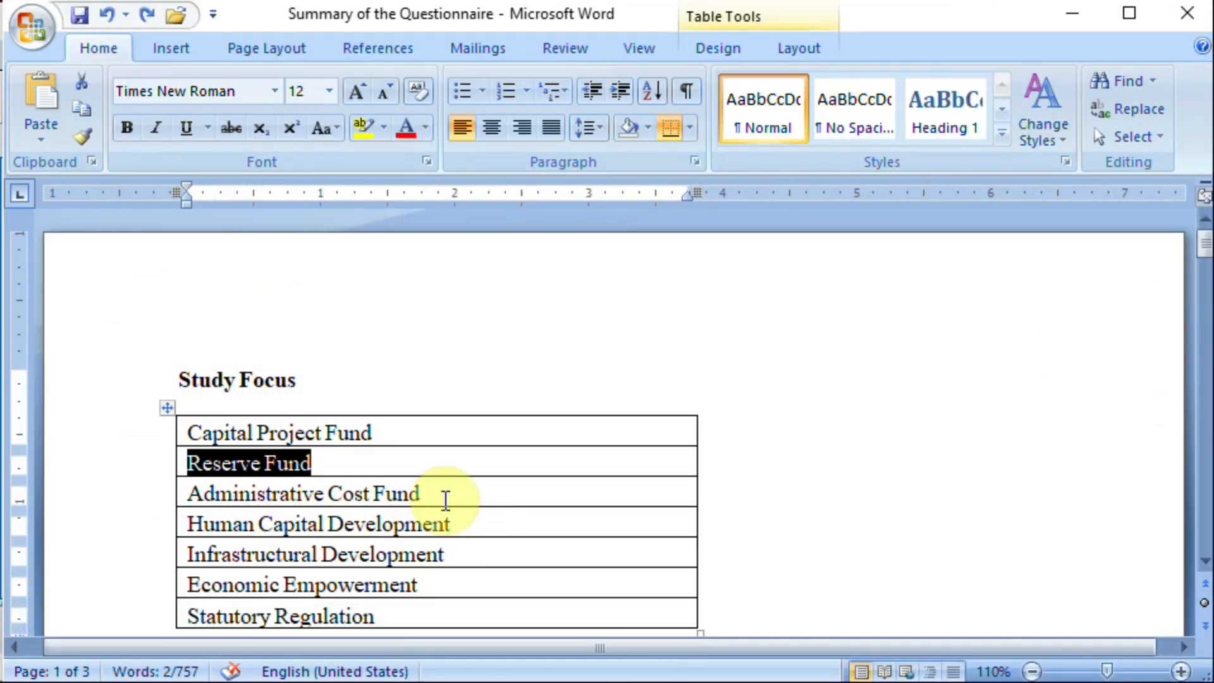
pyautogui.moveTo(444, 498); pyautogui.dragTo(230, 493)
pyautogui.hotkey('ctrl', 'c')
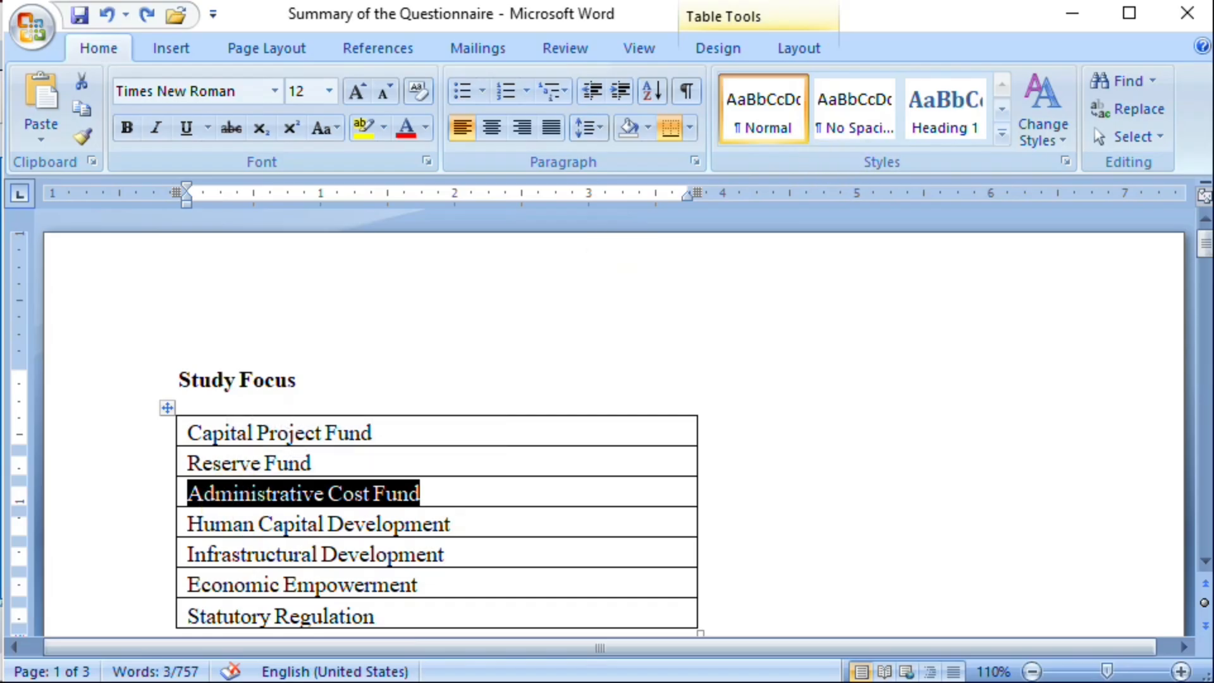
pyautogui.click(1070, 14)
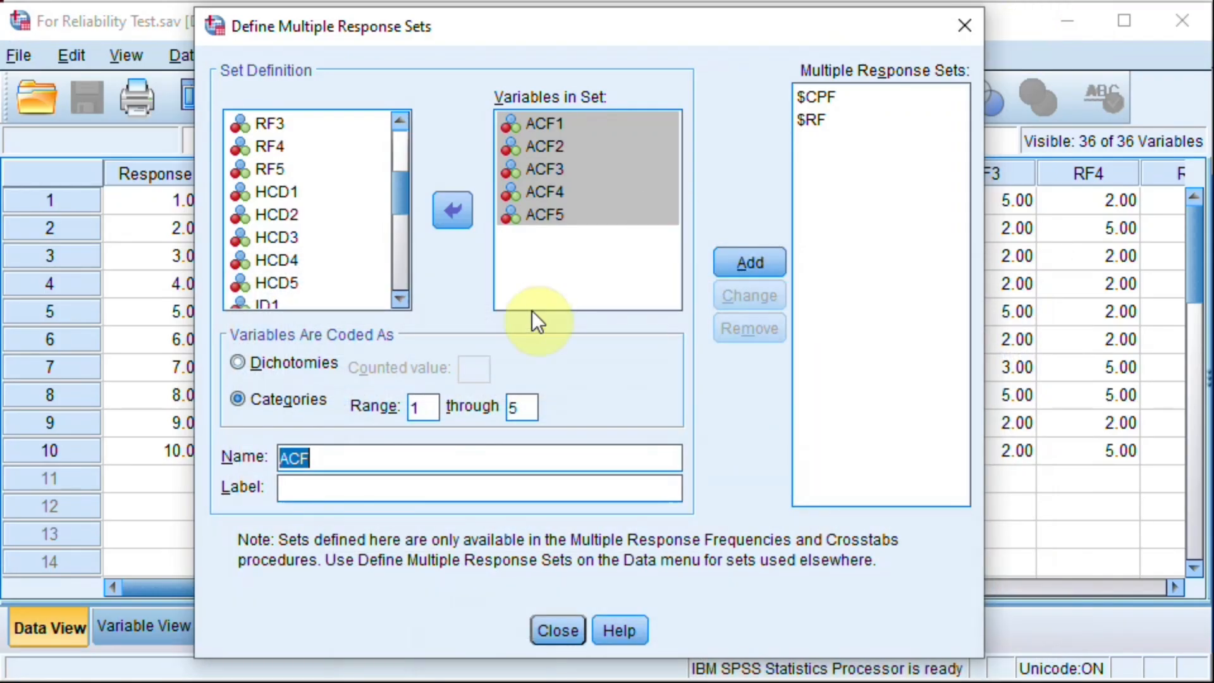
pyautogui.click(340, 490)
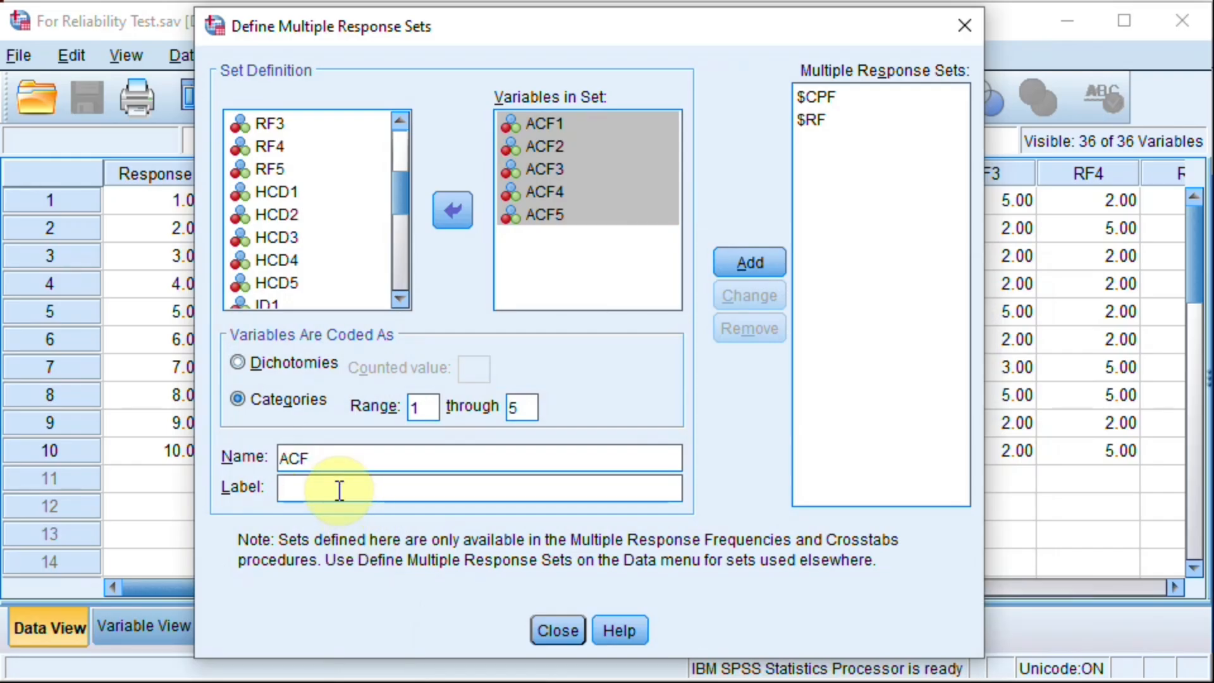
pyautogui.hotkey('ctrl', 'v')
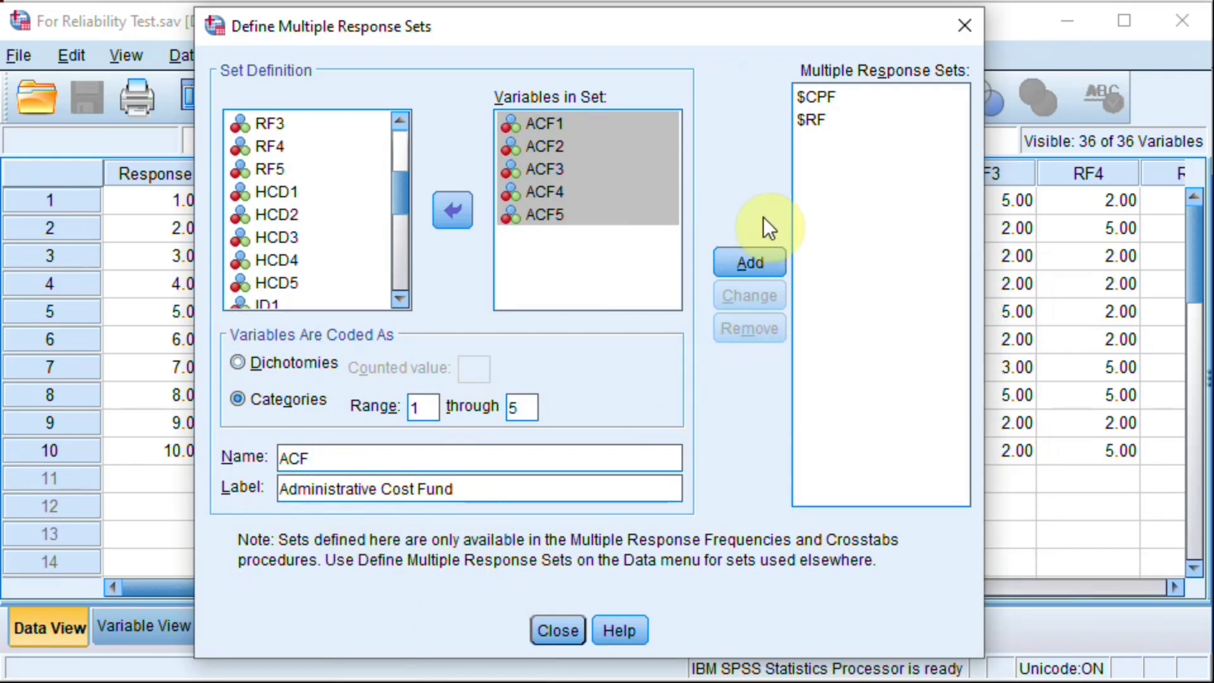
pyautogui.click(733, 264)
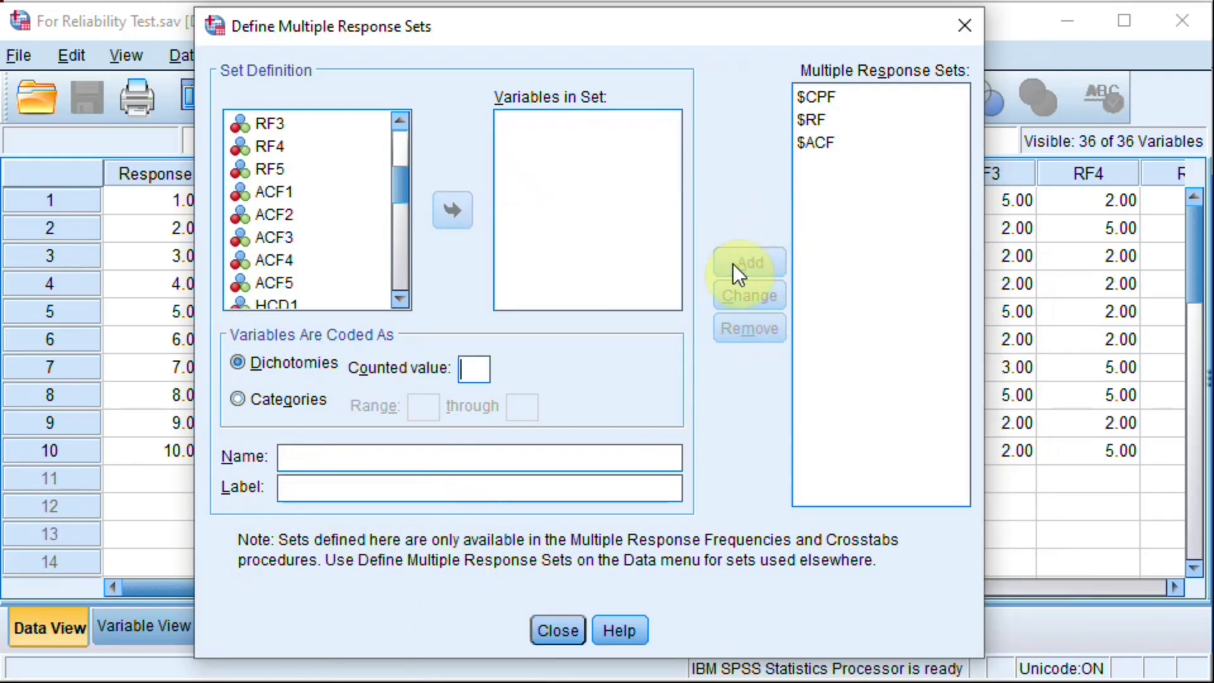
pyautogui.click(856, 97)
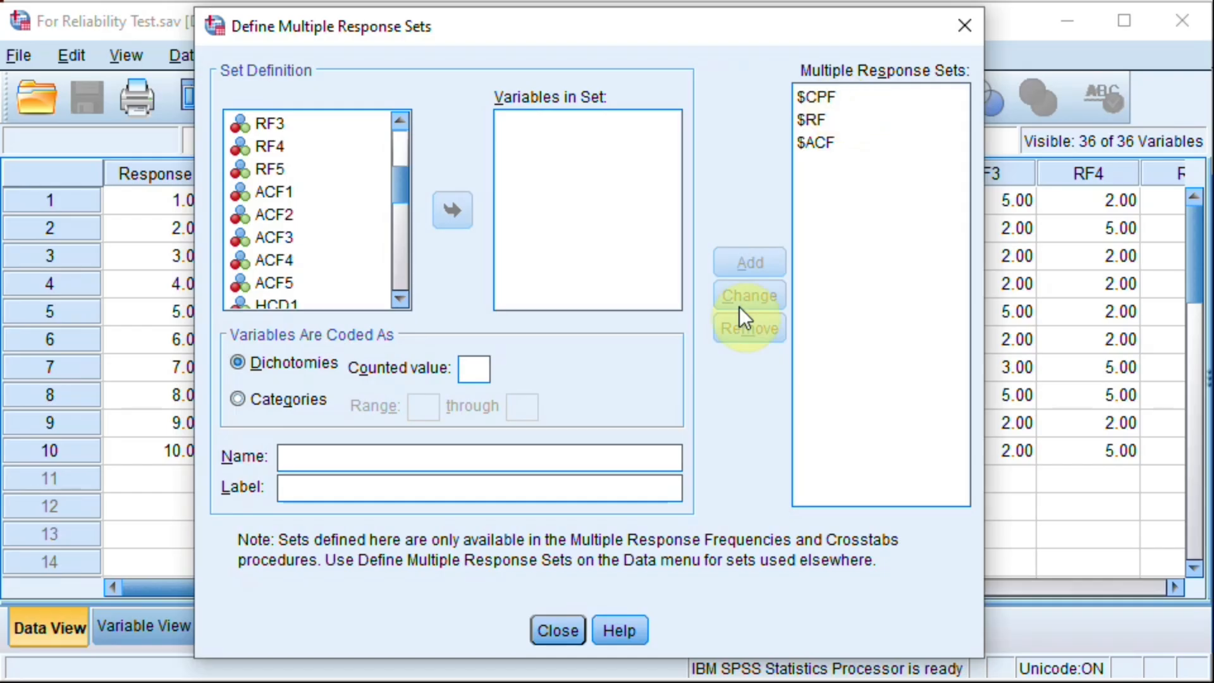
pyautogui.click(559, 630)
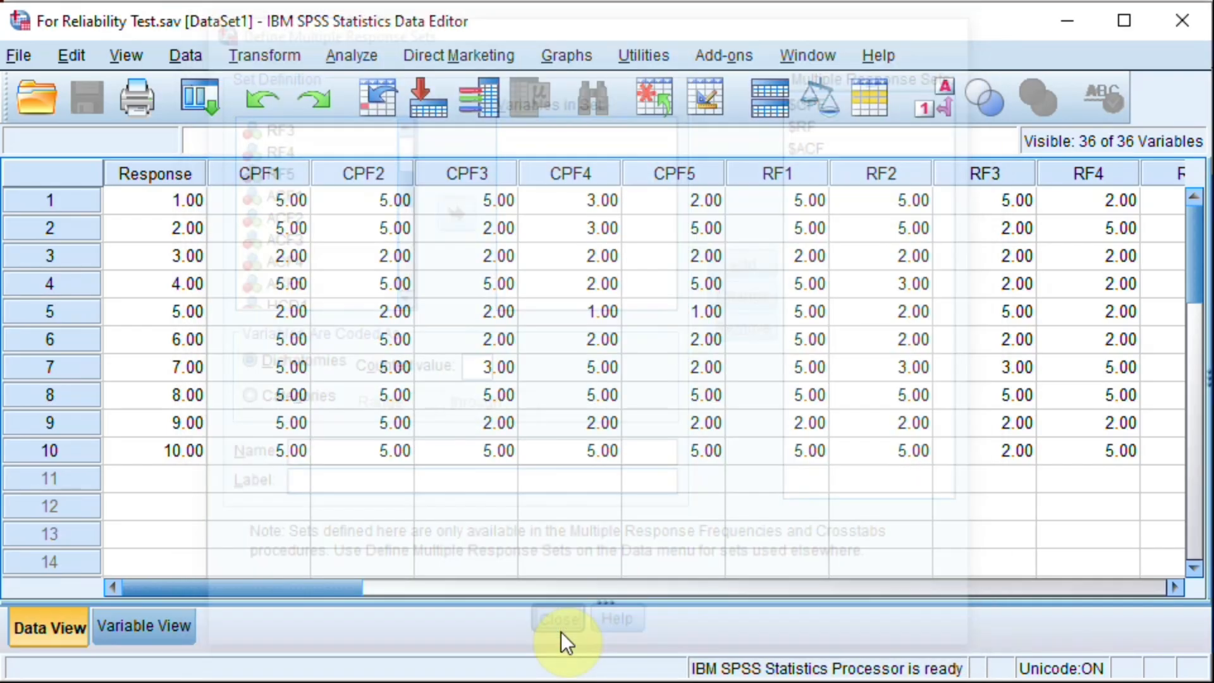
# Step: Run Multiple Response Frequencies for the $CPF set
pyautogui.click(351, 55)
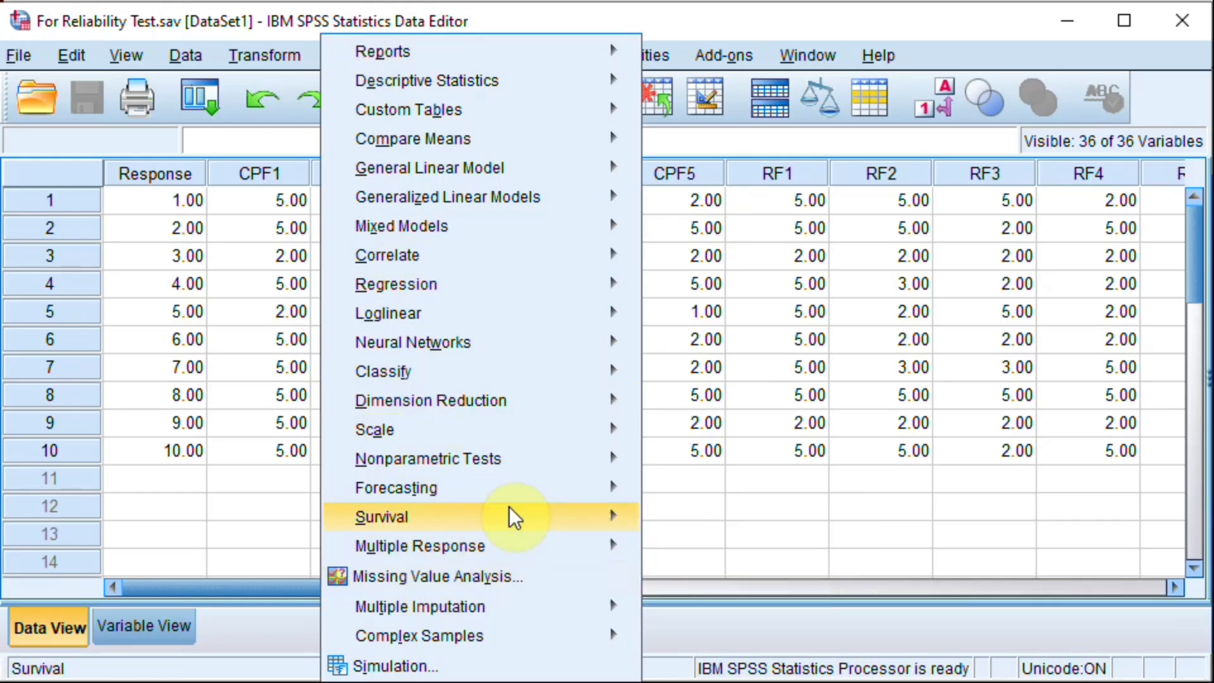
pyautogui.moveTo(483, 552)
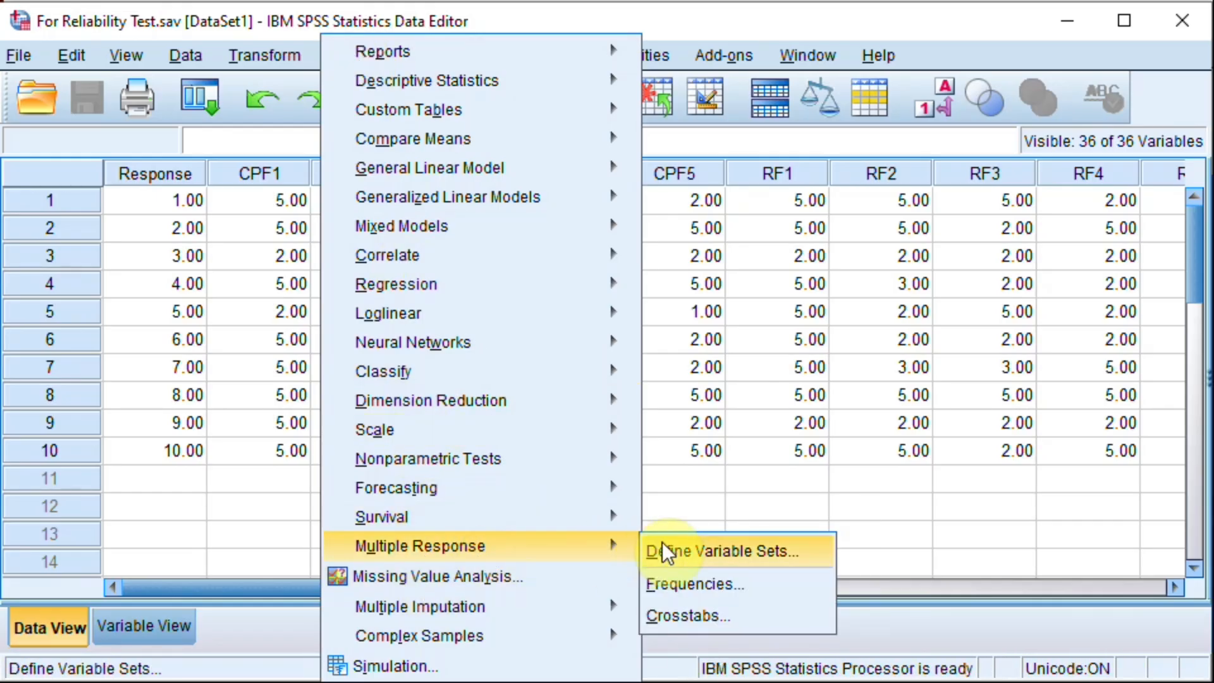
pyautogui.click(676, 586)
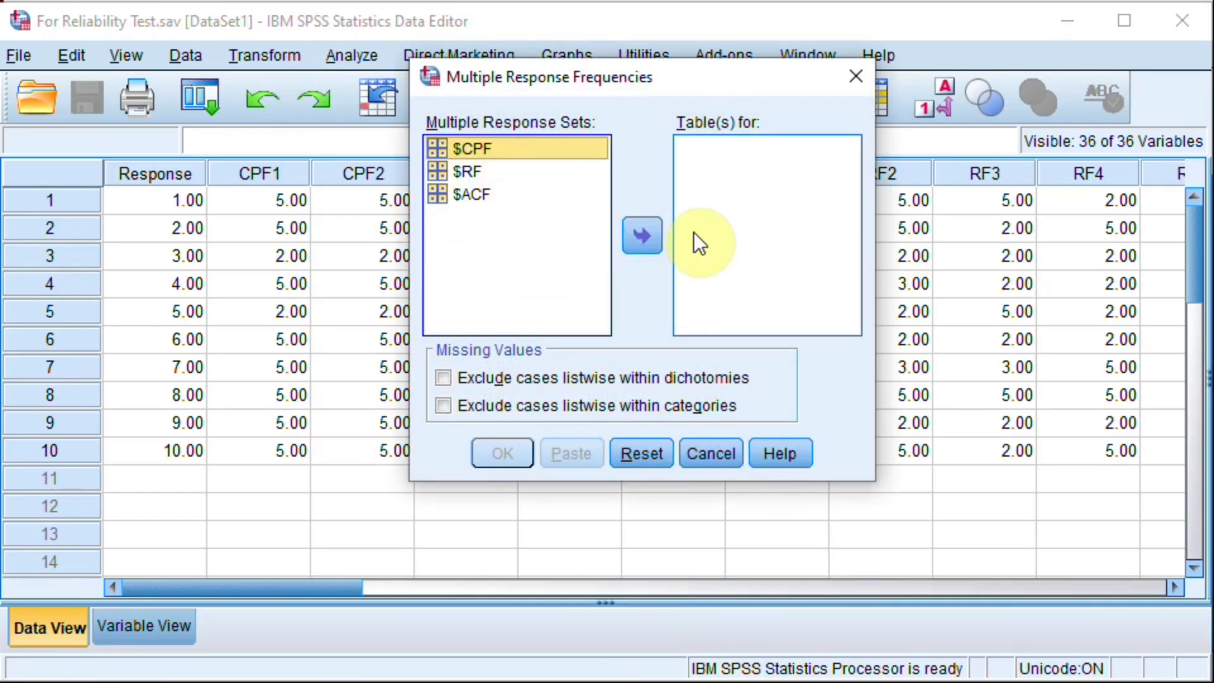
pyautogui.click(642, 234)
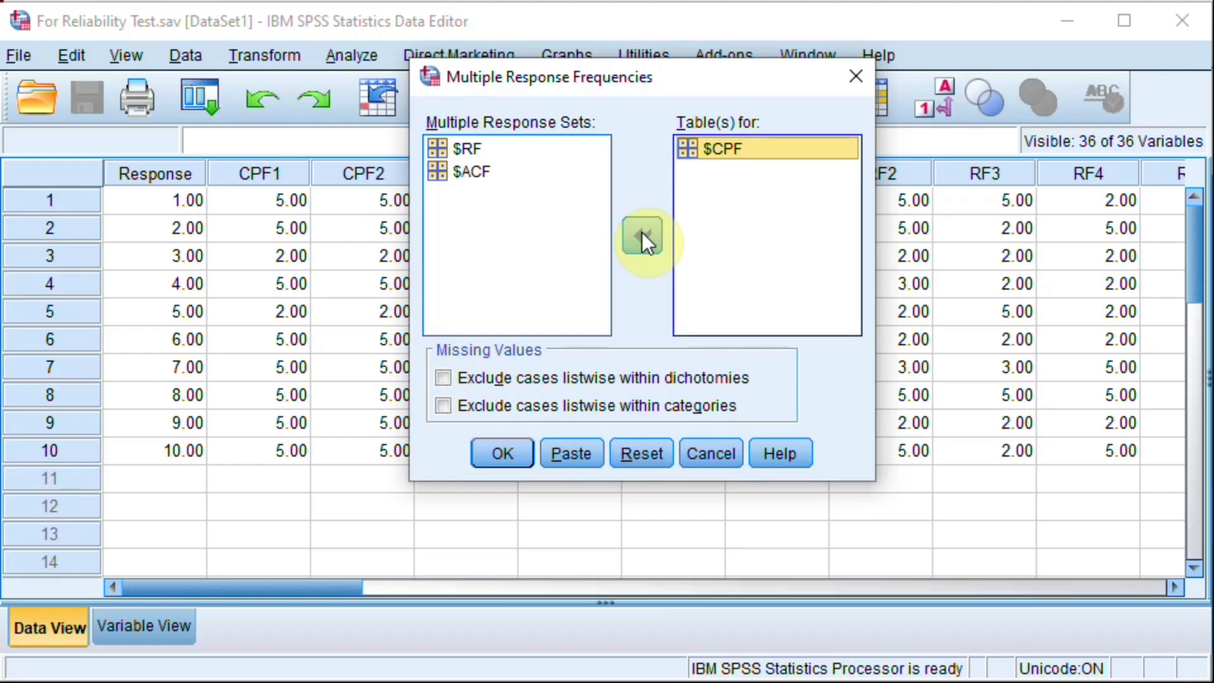
pyautogui.click(503, 453)
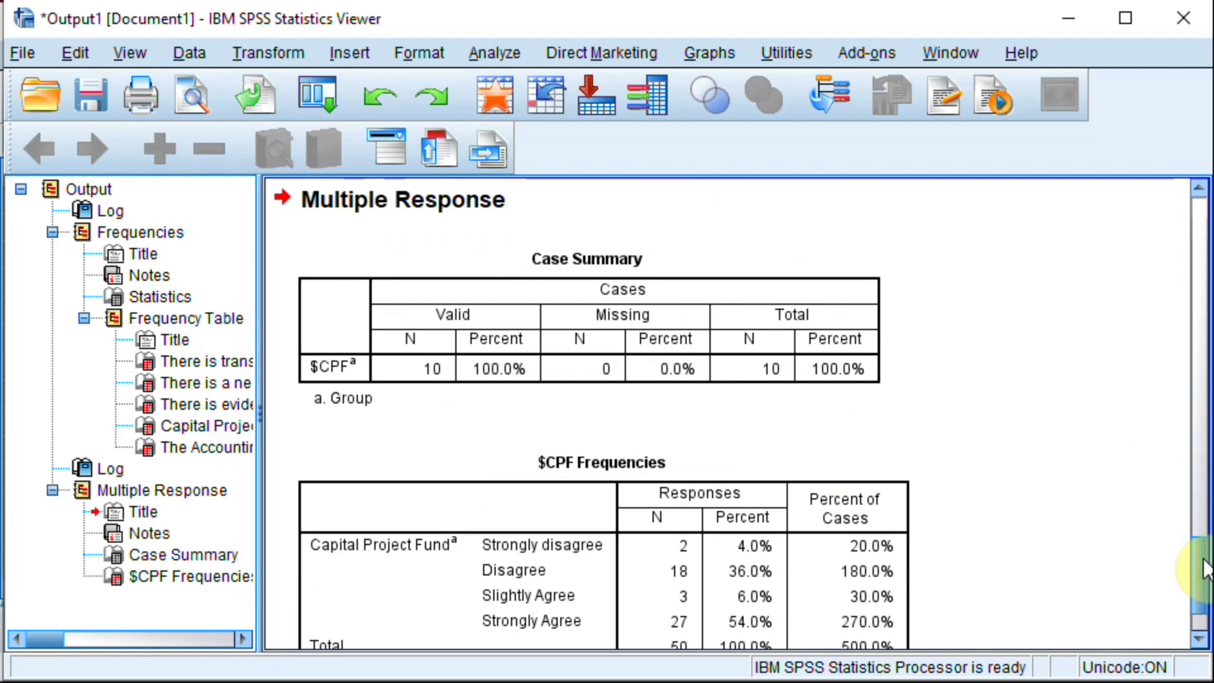
# Step: Examine the $CPF frequencies table and compare it with the frequency tables of the individual capital project fund questions
pyautogui.moveTo(1203, 567); pyautogui.dragTo(1203, 597)
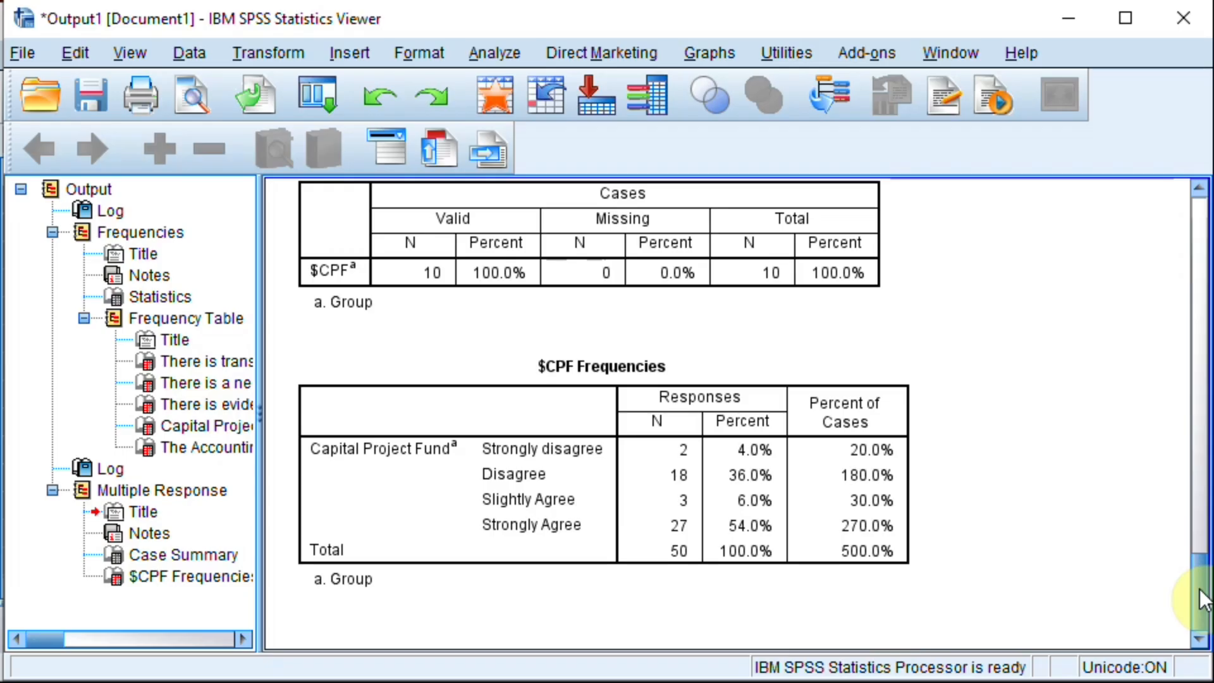
pyautogui.click(542, 487)
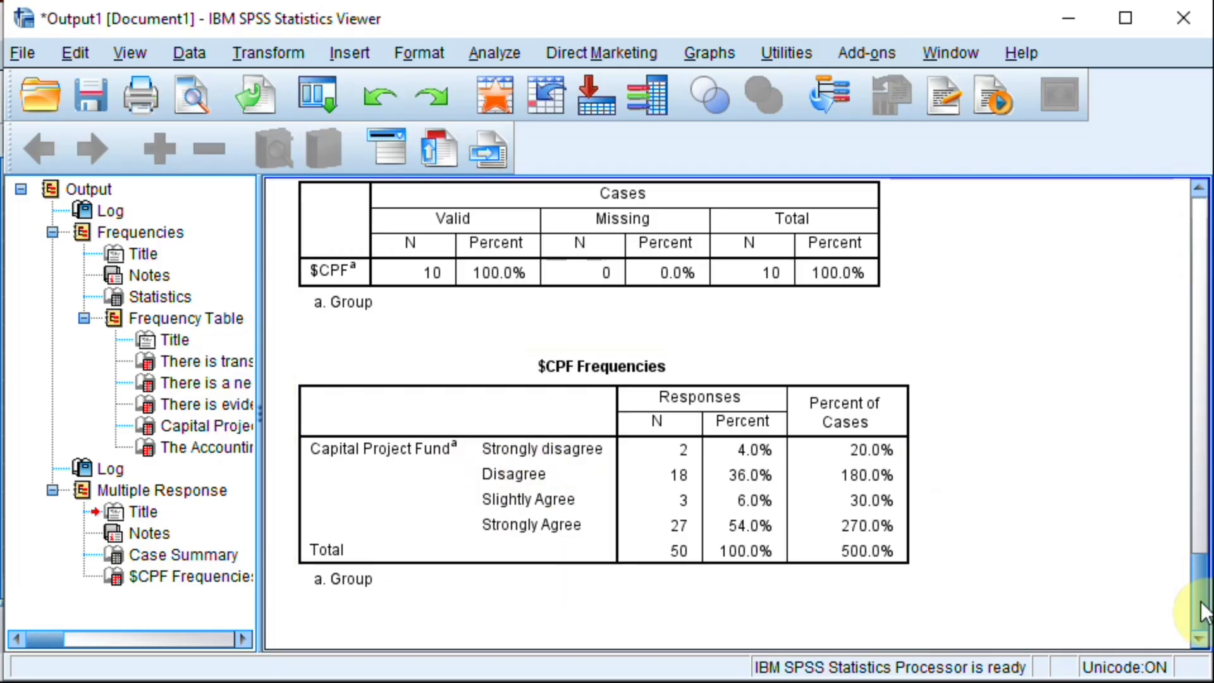
pyautogui.moveTo(1203, 611); pyautogui.dragTo(1187, 377)
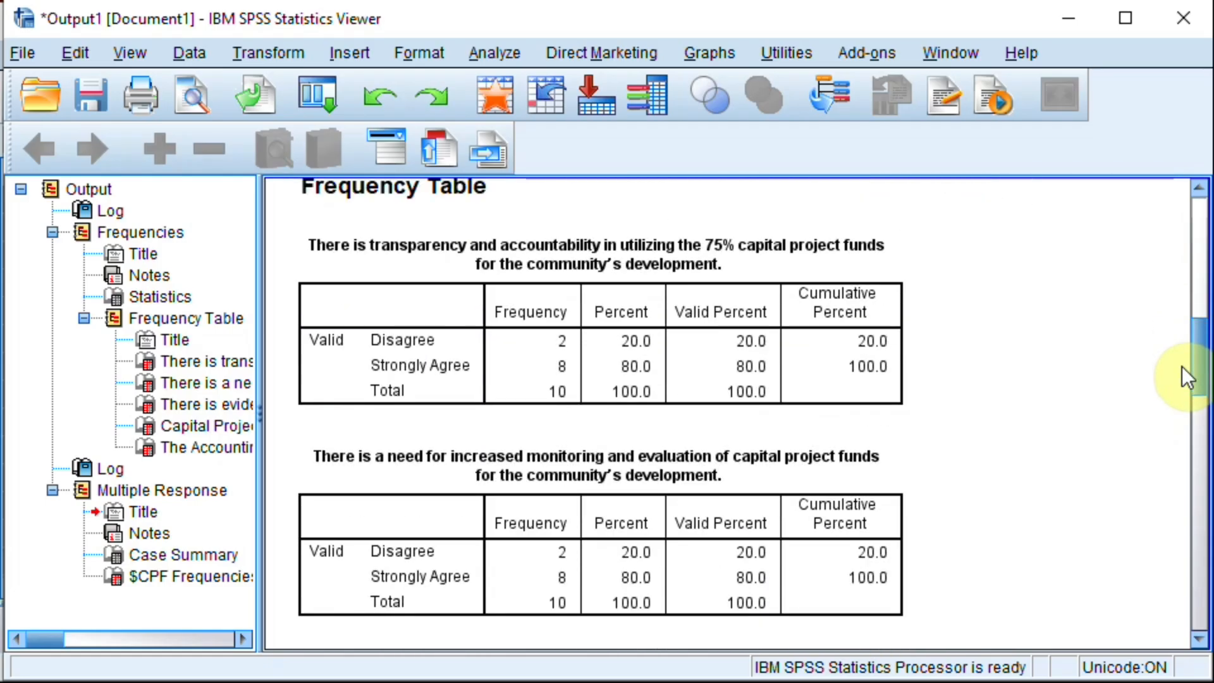
pyautogui.moveTo(1203, 382); pyautogui.dragTo(1200, 420)
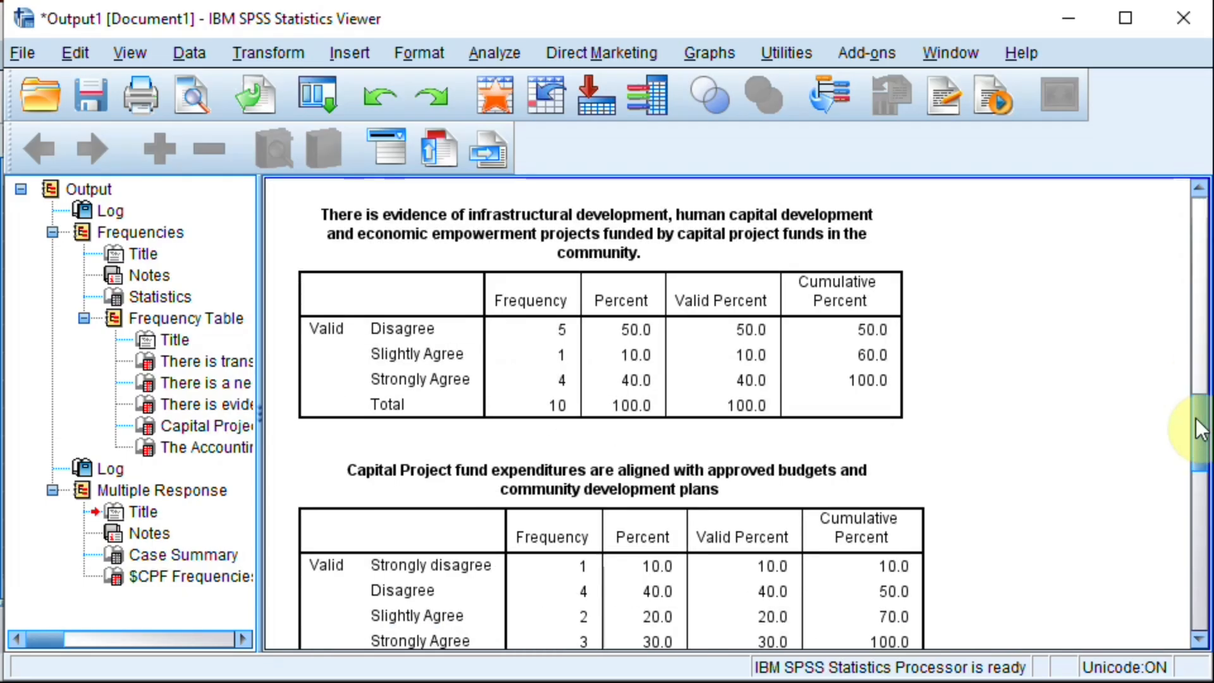
pyautogui.moveTo(1197, 422); pyautogui.dragTo(1183, 613)
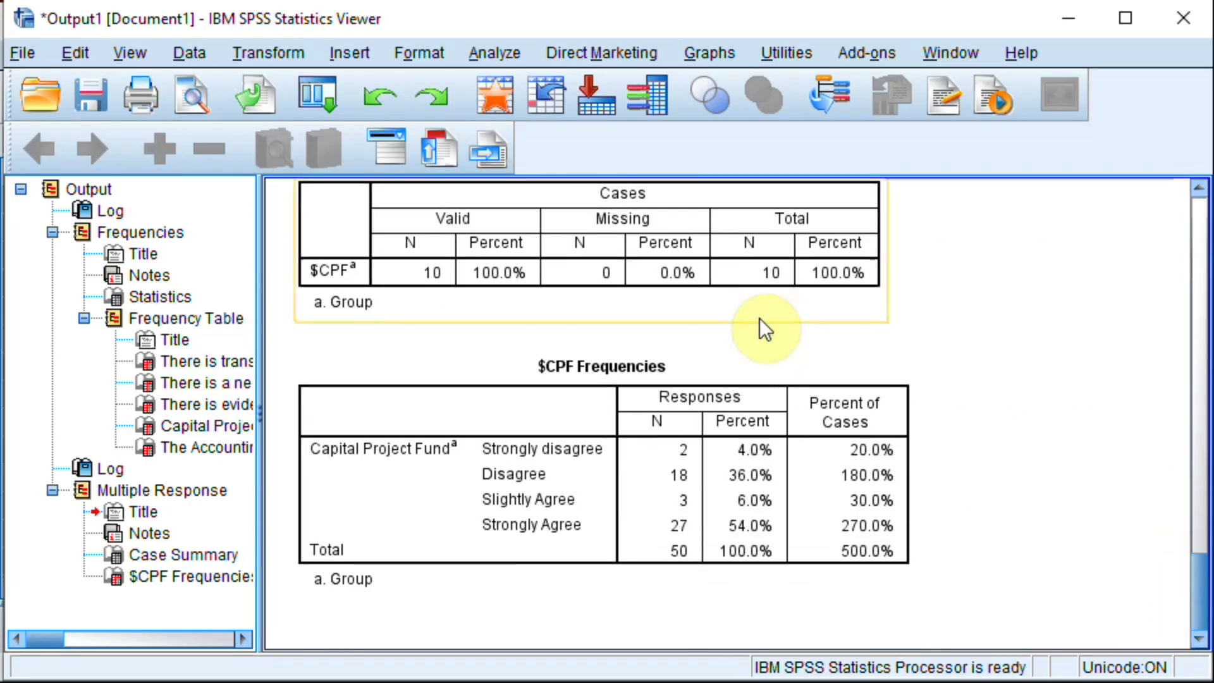
# Step: Check the value labels of variable CPF1 in the Data Editor to see which response categories are defined
pyautogui.click(491, 97)
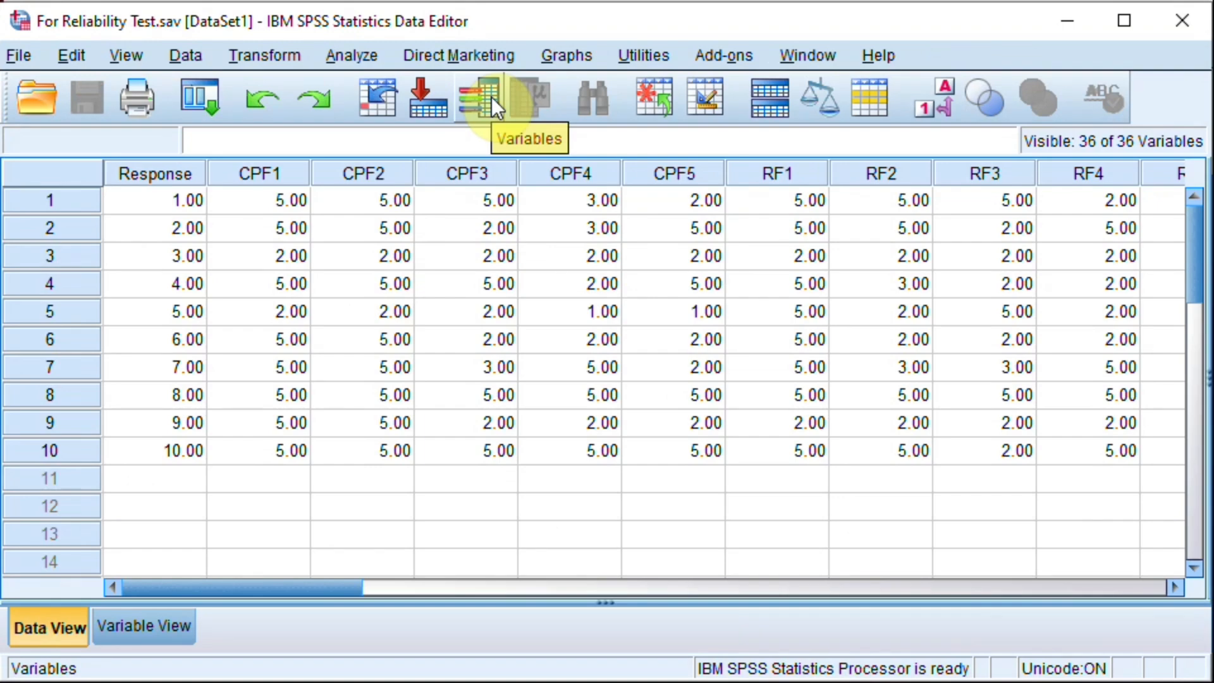
pyautogui.click(161, 620)
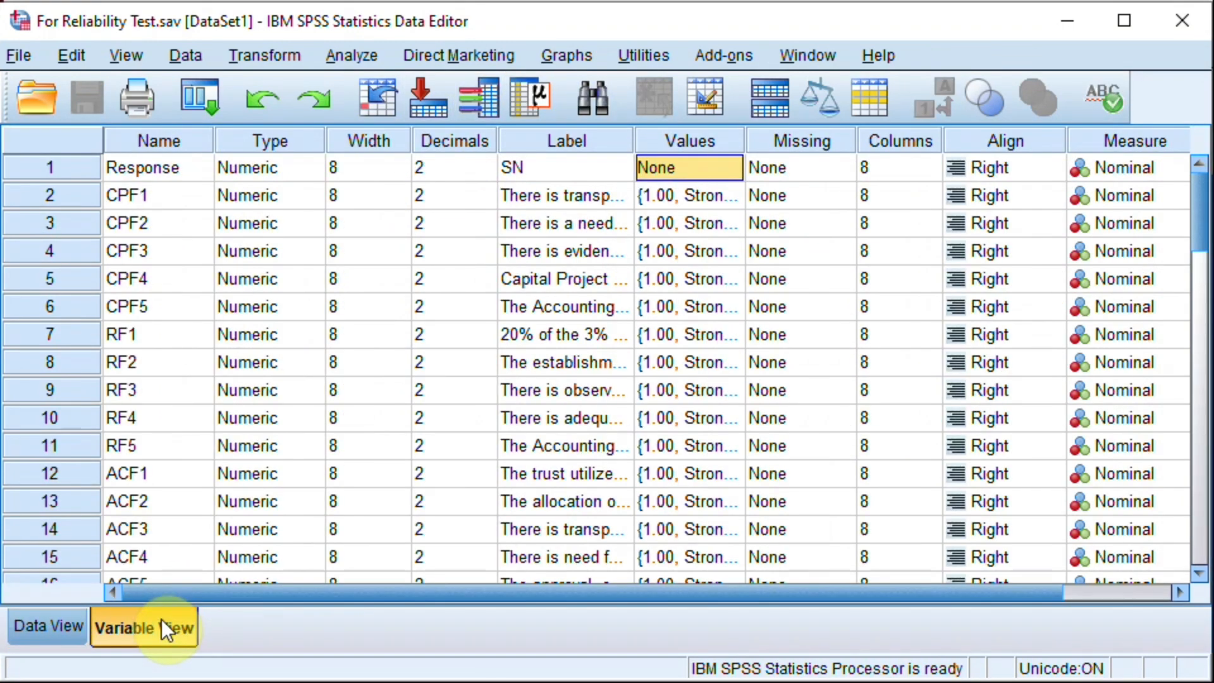
pyautogui.click(741, 199)
pyautogui.click(742, 199)
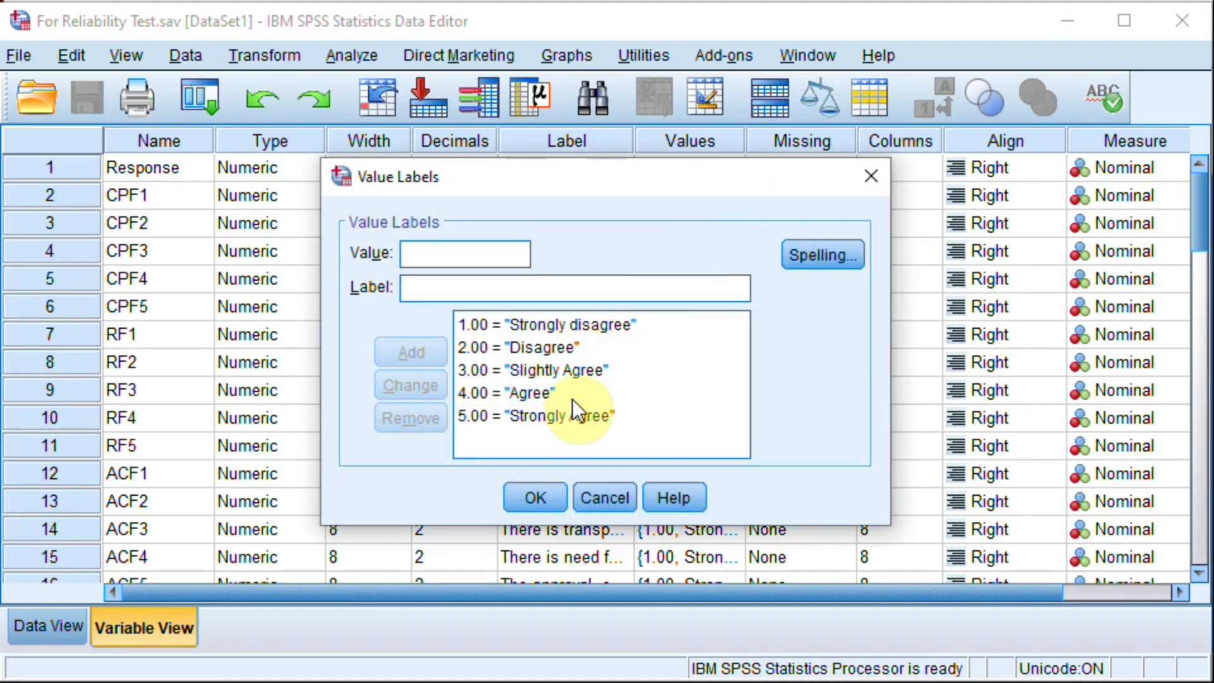
pyautogui.click(544, 347)
pyautogui.click(555, 370)
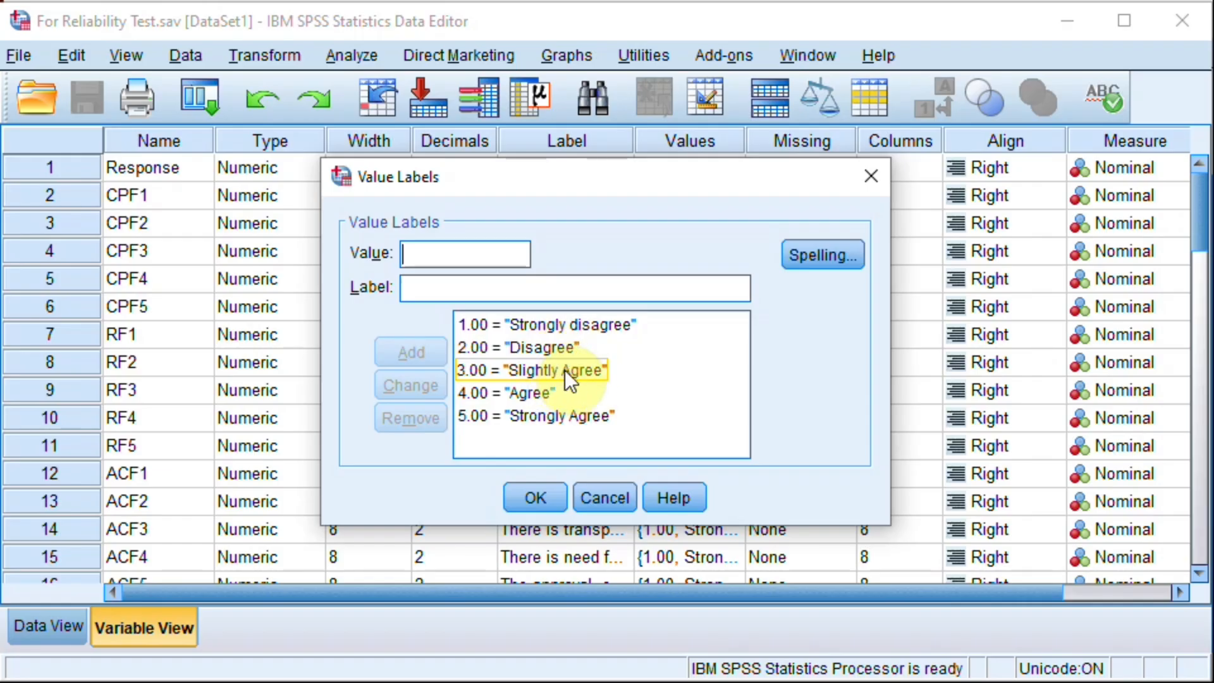
pyautogui.click(532, 393)
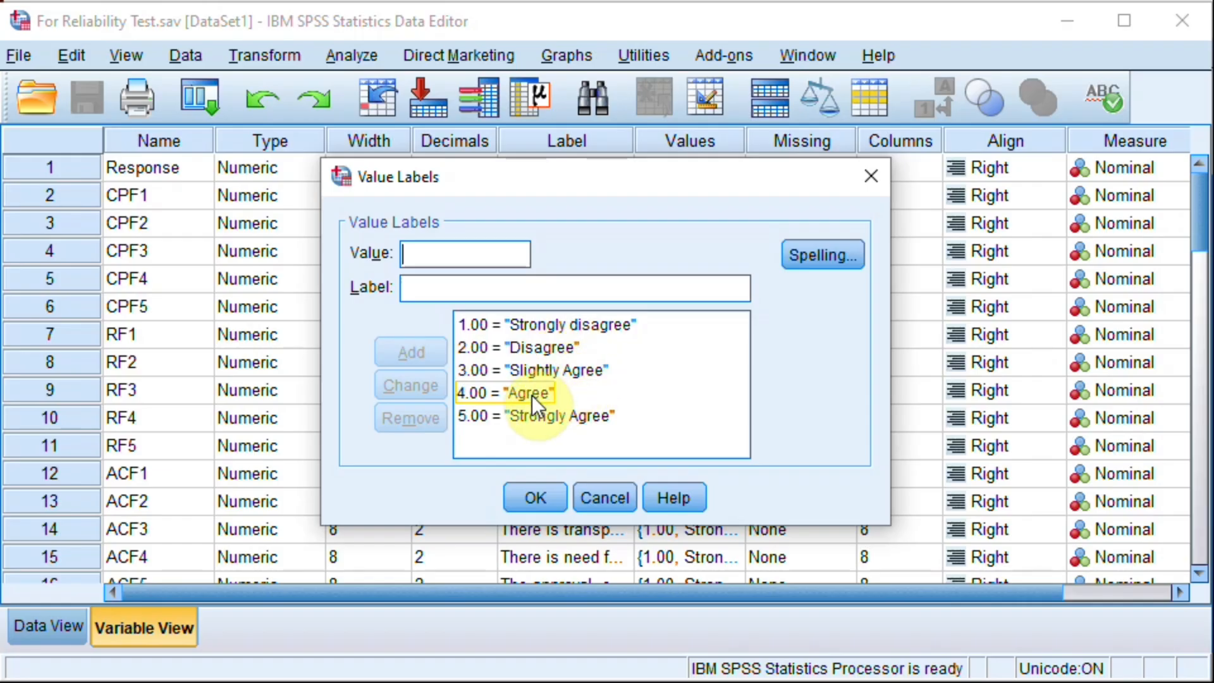
pyautogui.click(559, 415)
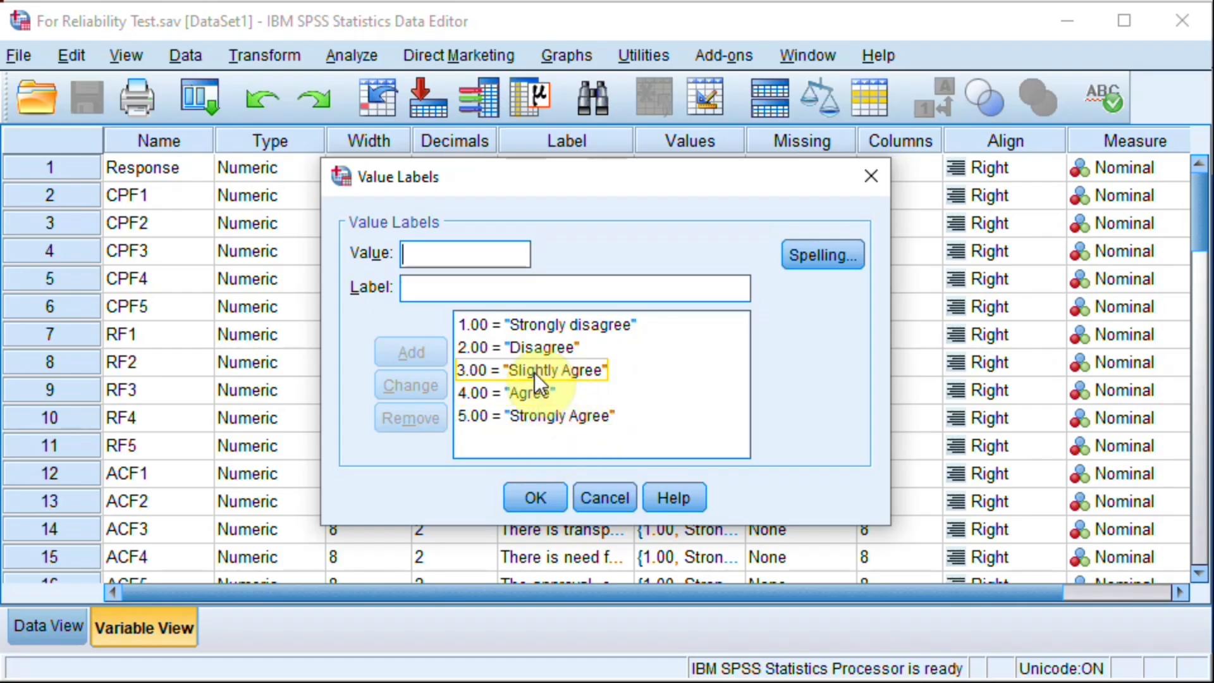
pyautogui.click(537, 494)
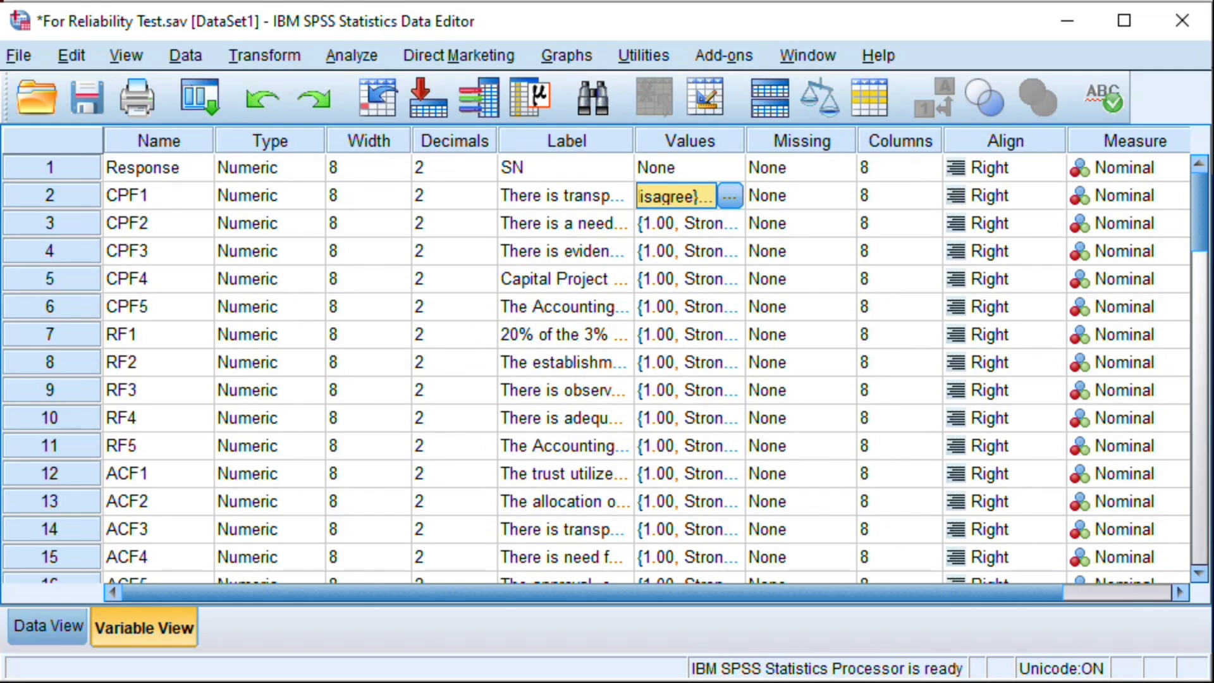
# Step: Return to the output viewer, reopen Multiple Response Frequencies and remove $CPF from the sets to tabulate
pyautogui.click(561, 669)
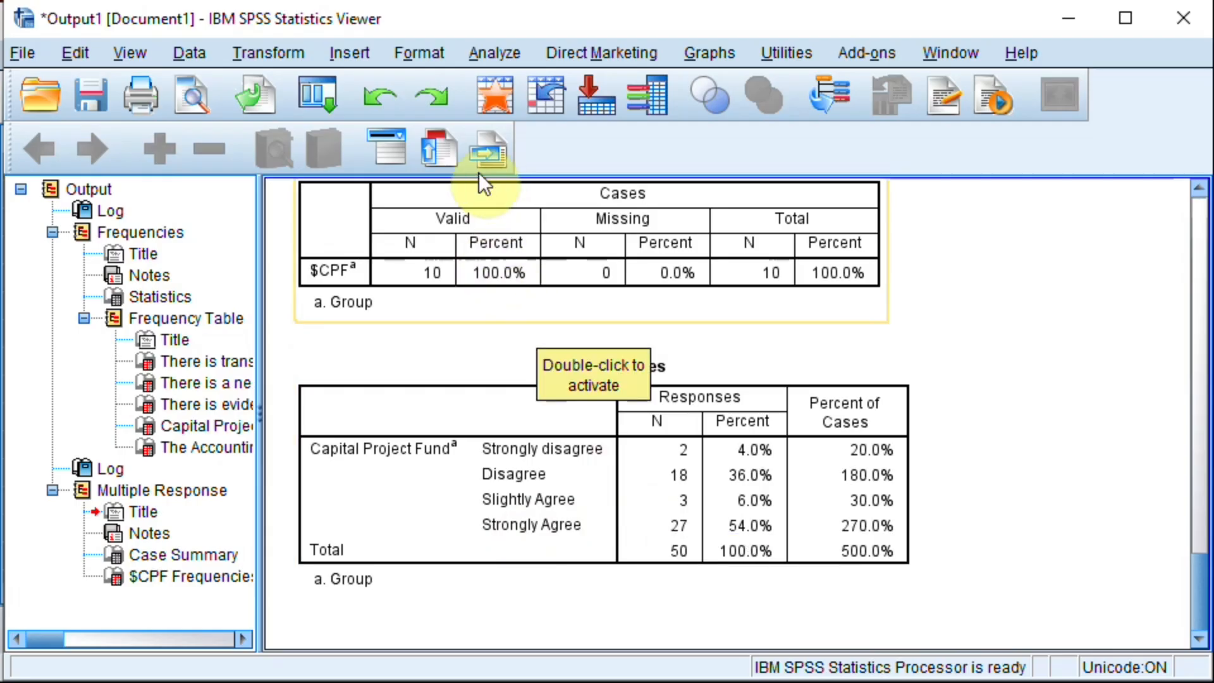
pyautogui.click(494, 52)
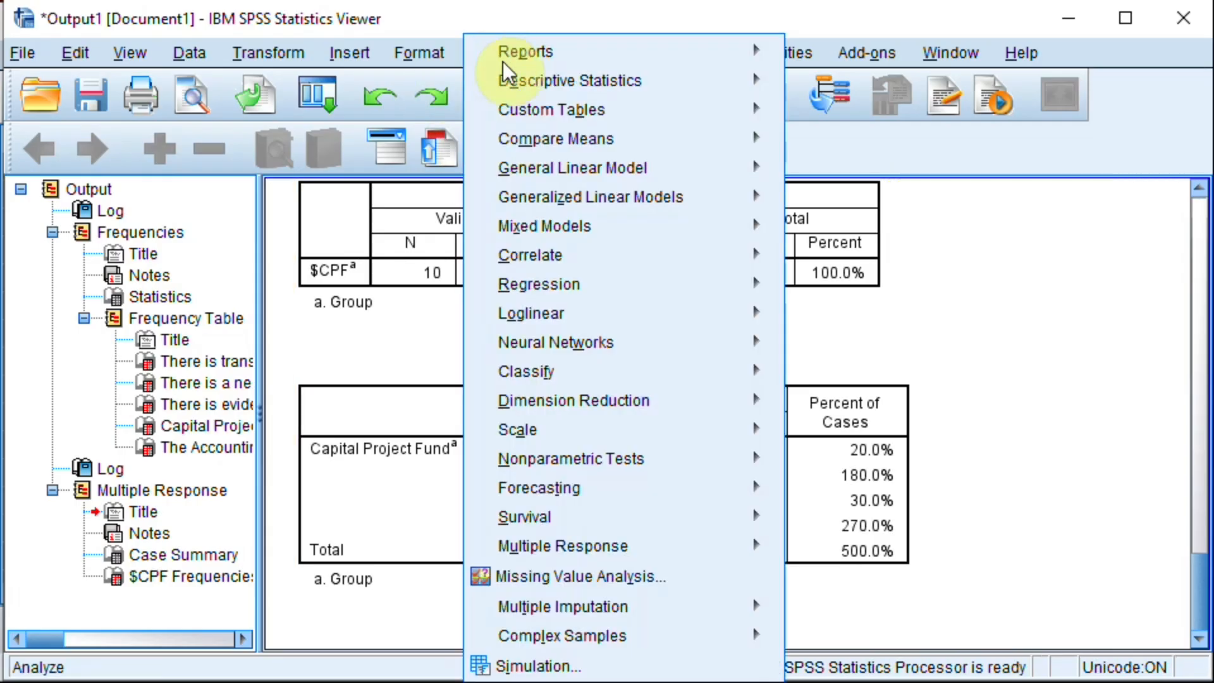
pyautogui.moveTo(525, 557)
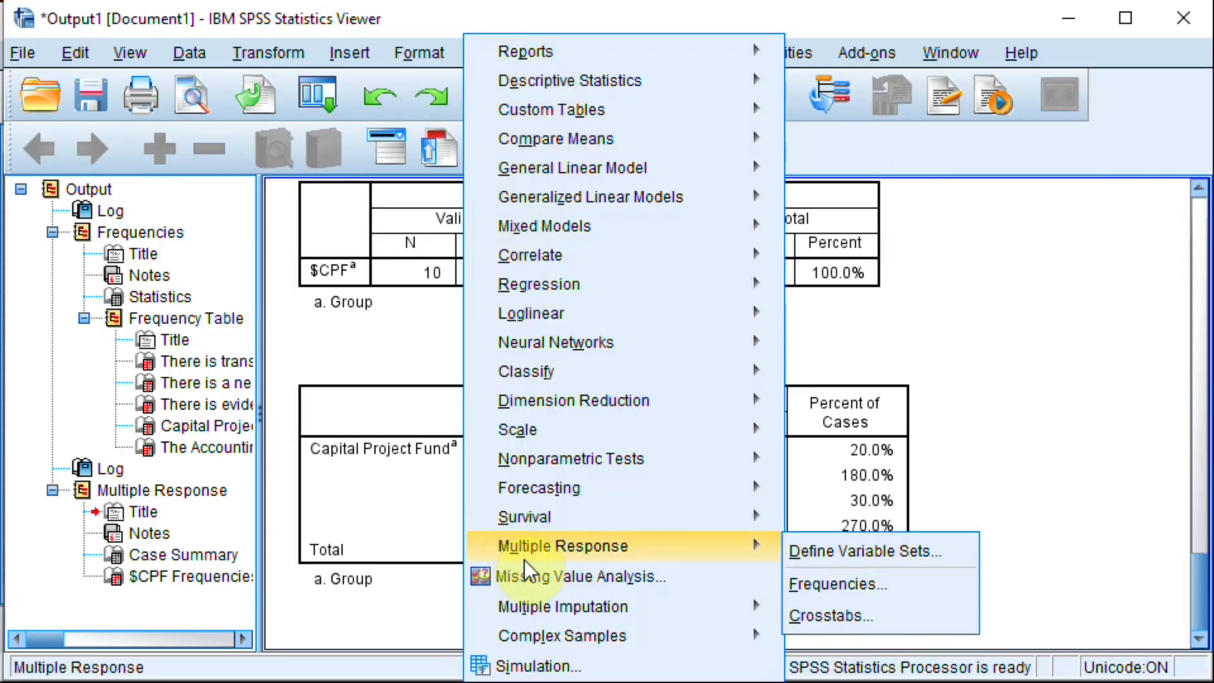
pyautogui.click(818, 591)
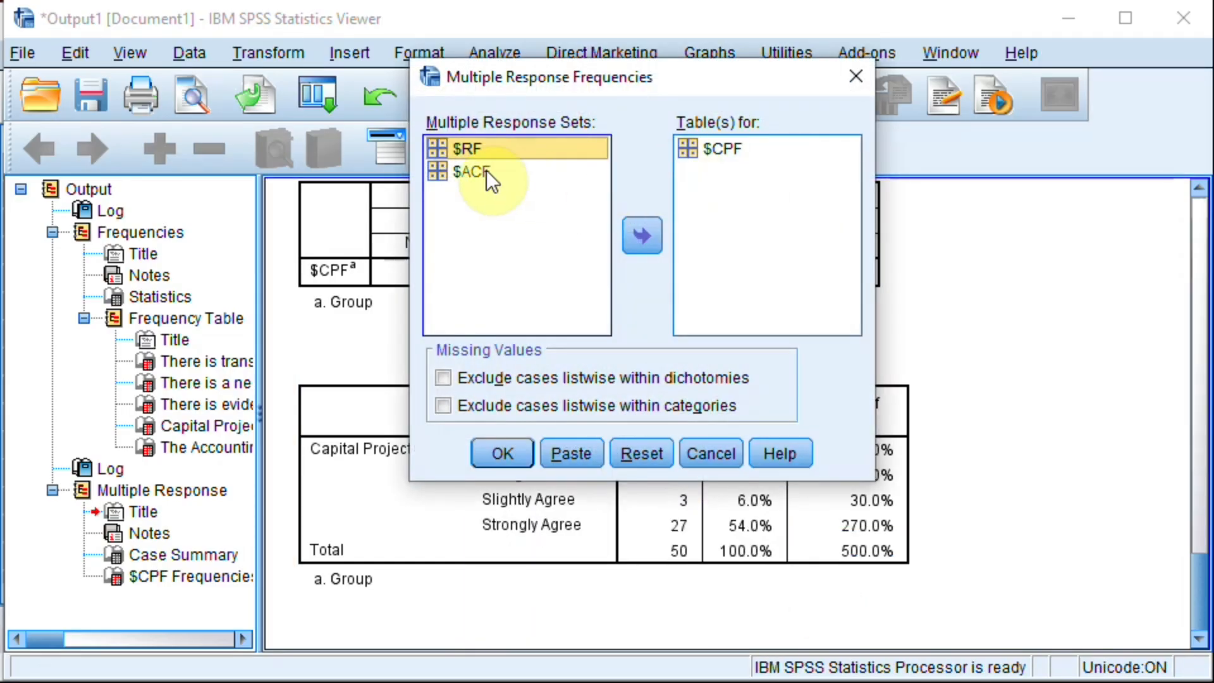
pyautogui.click(471, 169)
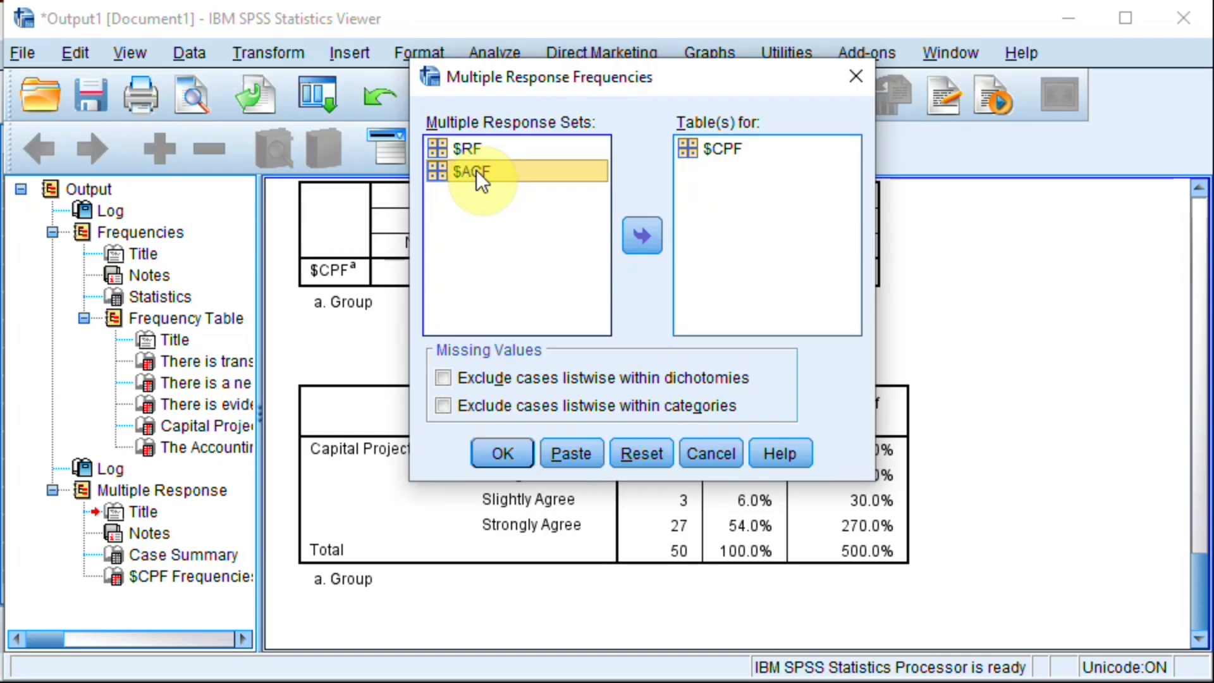
pyautogui.click(484, 144)
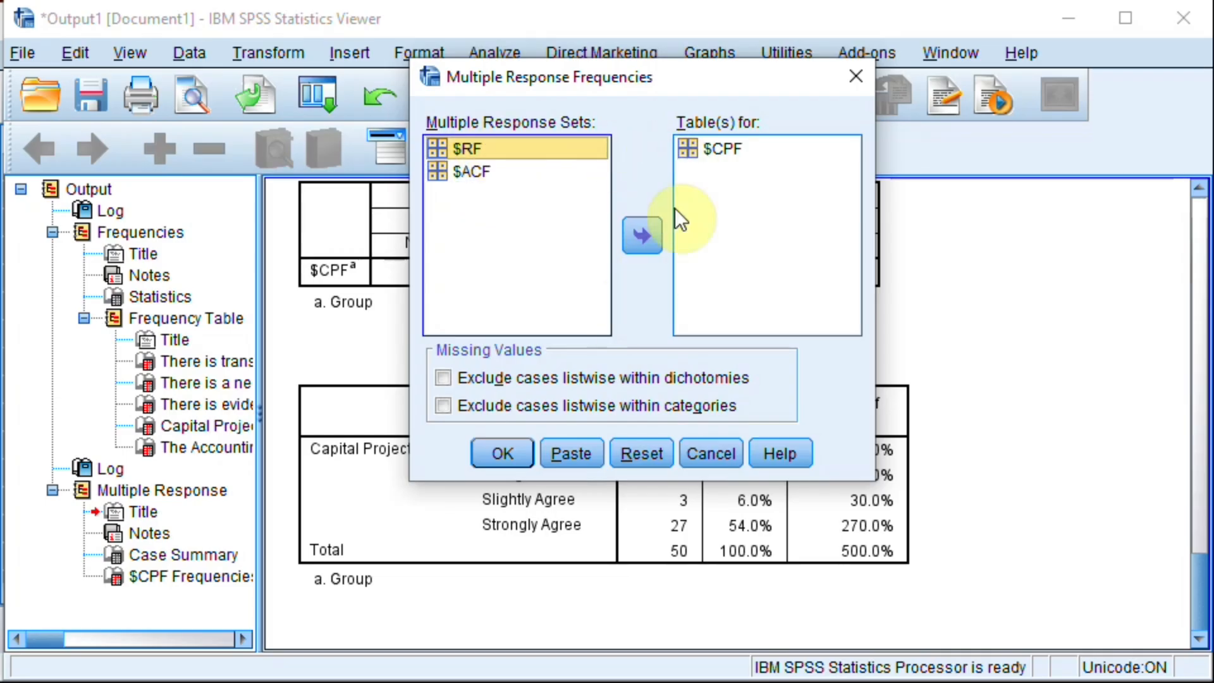
pyautogui.click(696, 150)
pyautogui.click(642, 235)
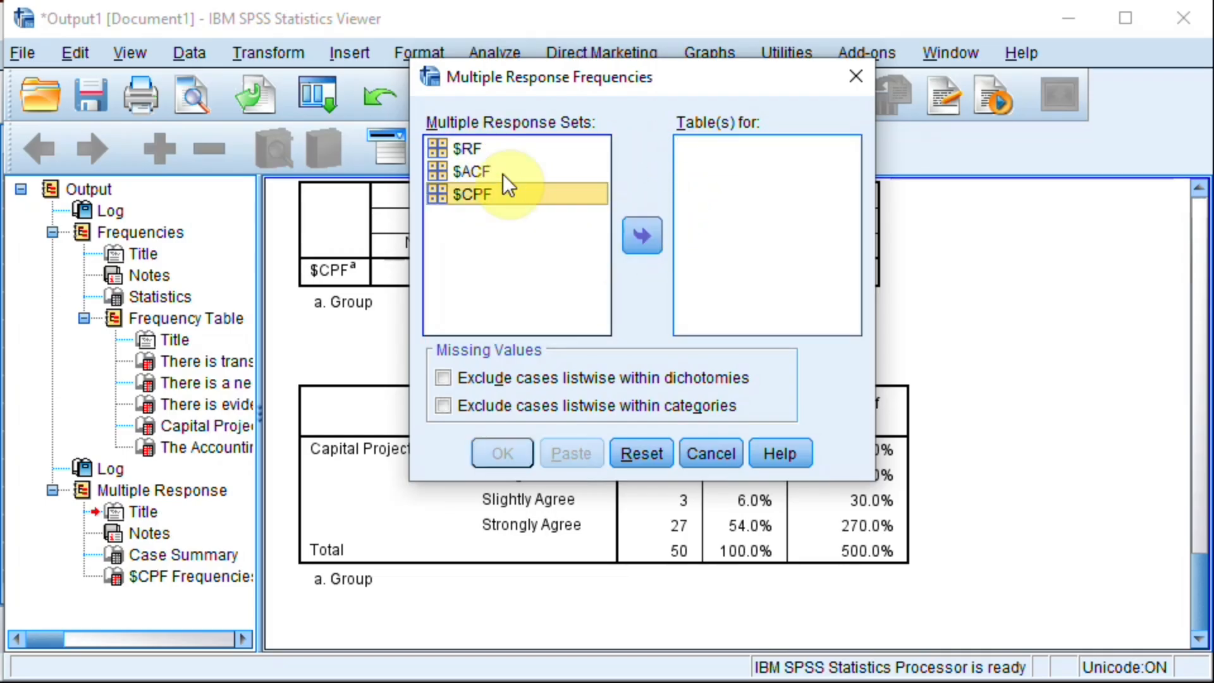
# Step: Add $RF and $ACF to the tables and run the multiple response frequencies
pyautogui.click(468, 150)
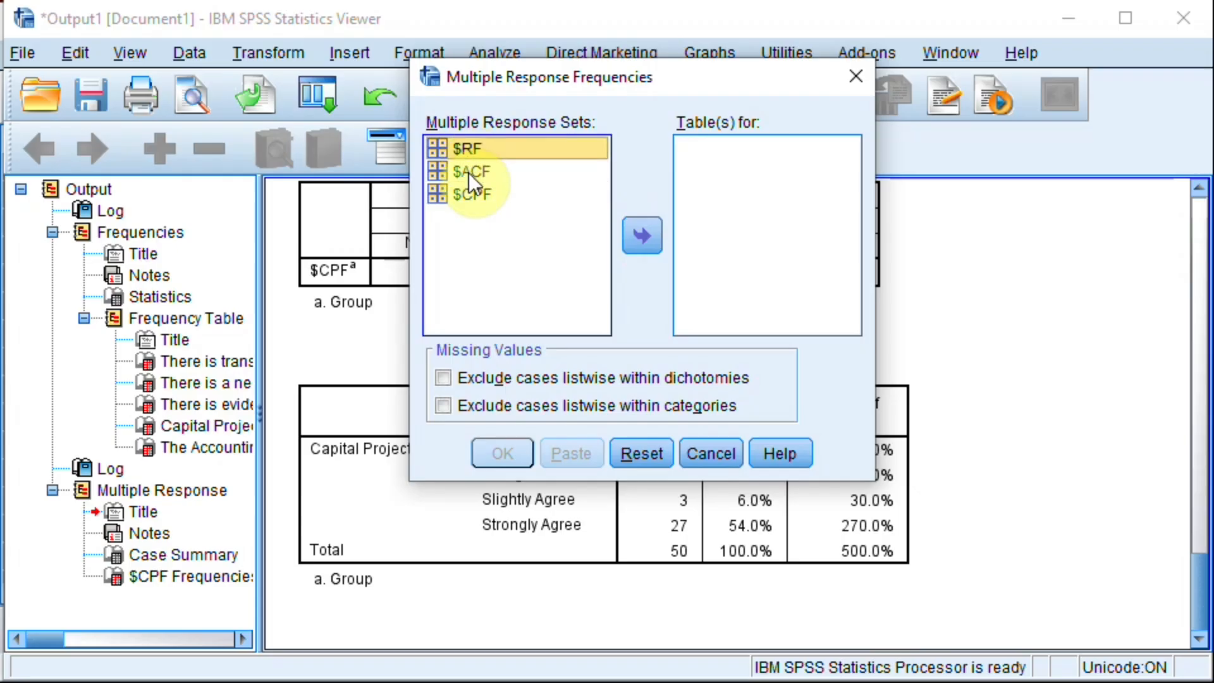
pyautogui.keyDown('shift'); pyautogui.click(468, 173); pyautogui.keyUp('shift')
pyautogui.click(642, 238)
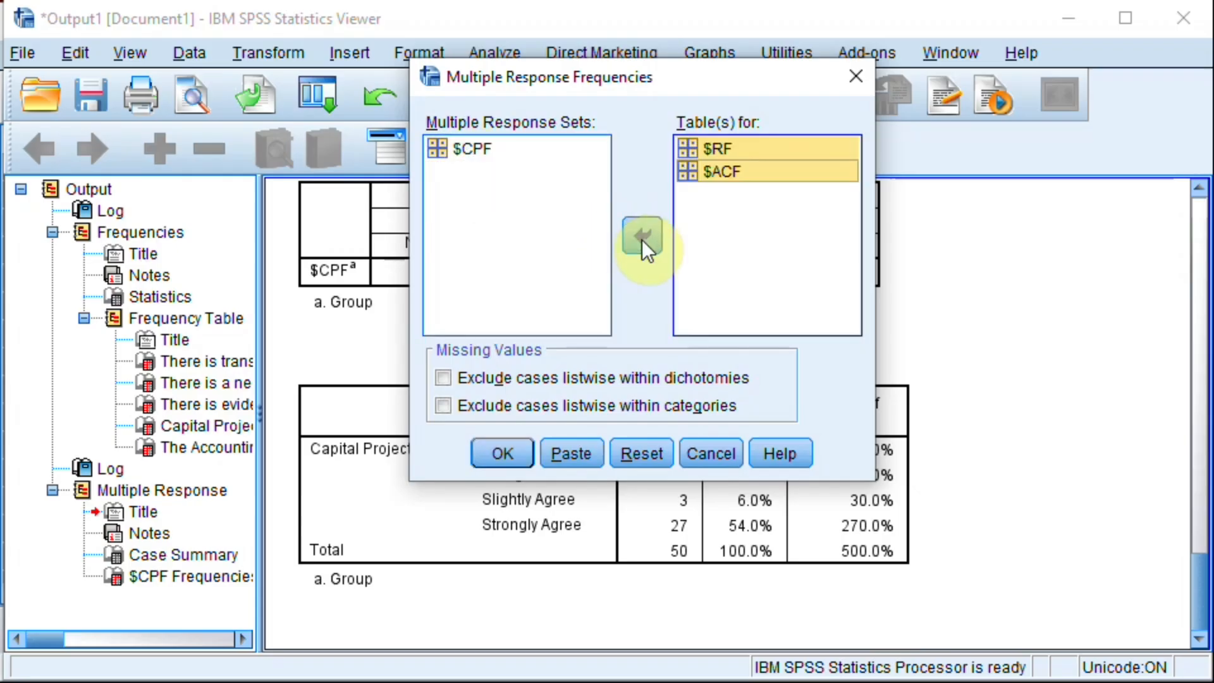
pyautogui.click(503, 452)
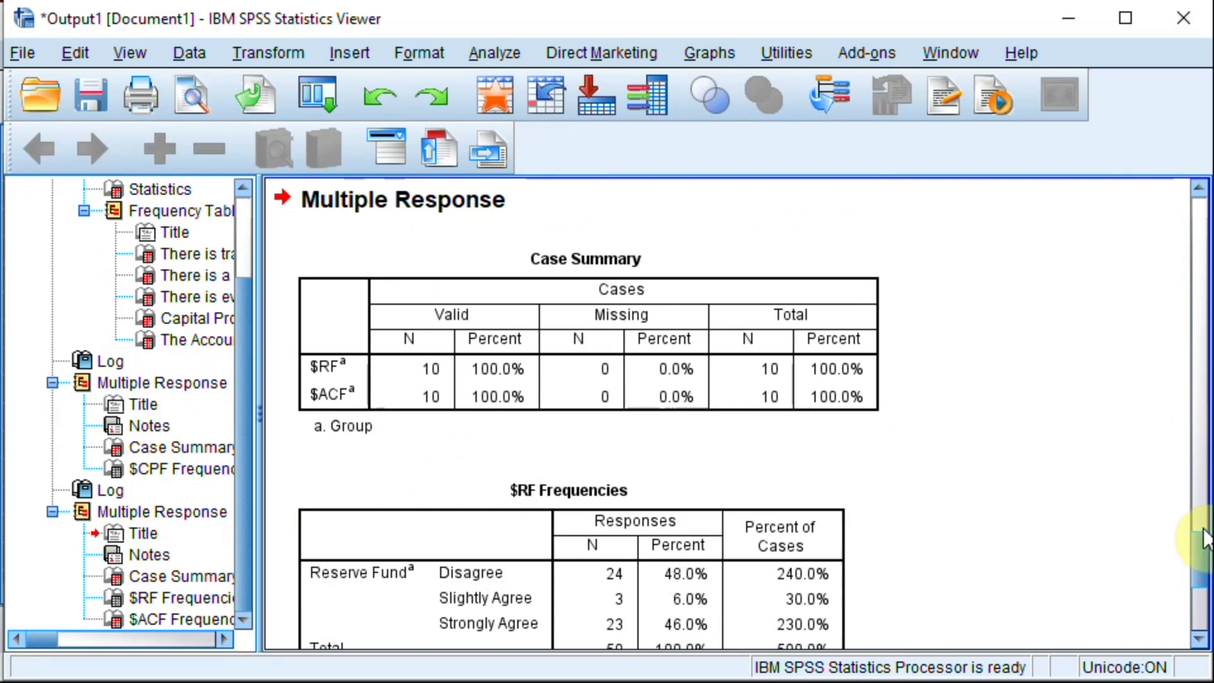
# Step: Examine the $RF and $ACF frequencies tables and compare them with the $CPF frequencies table in the output
pyautogui.moveTo(1201, 563); pyautogui.dragTo(1204, 585)
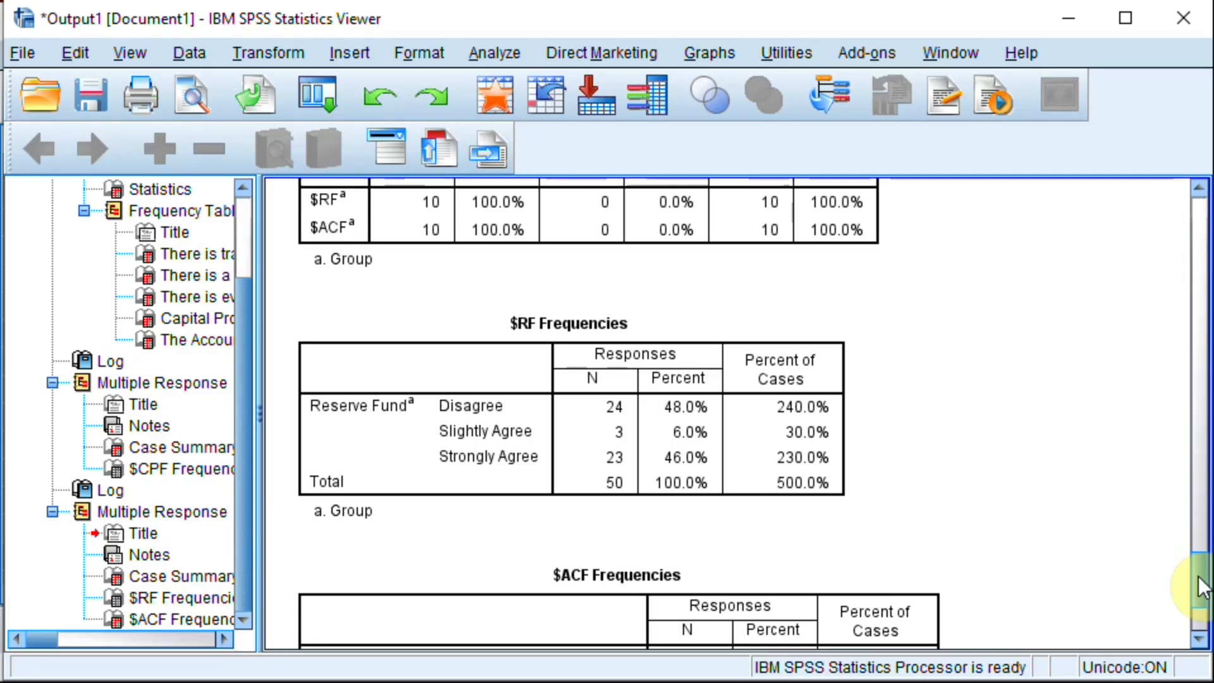
pyautogui.moveTo(1199, 587)
pyautogui.mouseDown()
pyautogui.moveTo(1196, 608)
pyautogui.moveTo(1199, 588)
pyautogui.mouseUp()
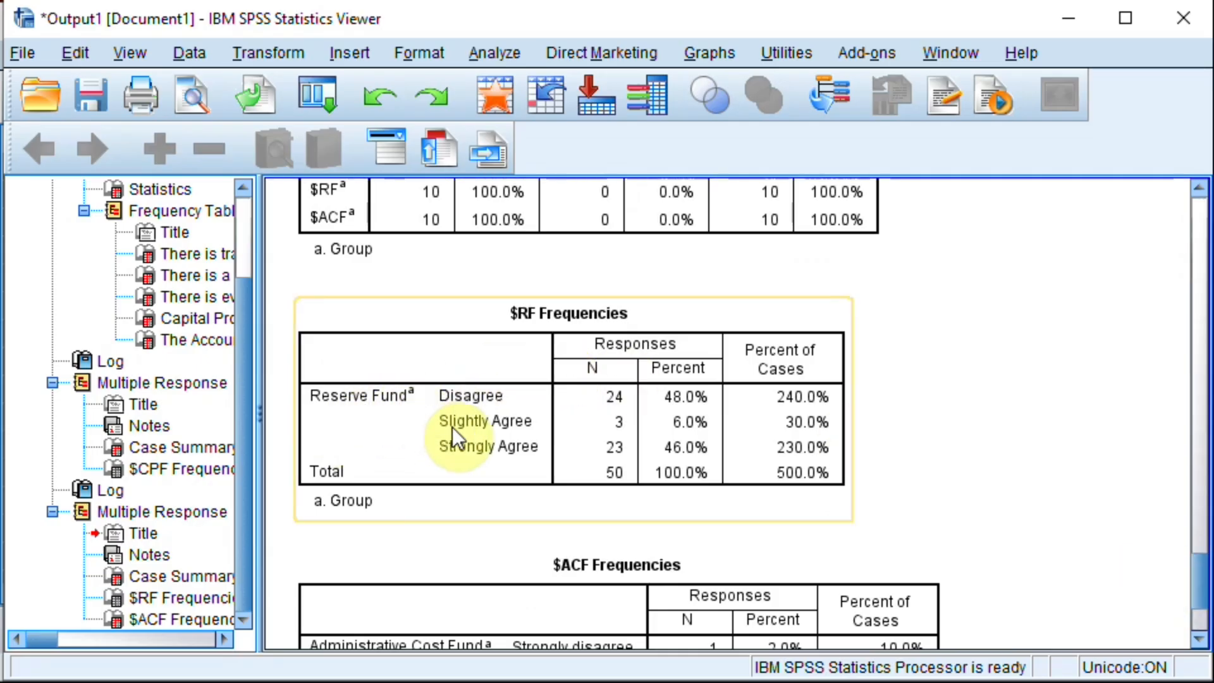
pyautogui.moveTo(1205, 572); pyautogui.dragTo(1197, 598)
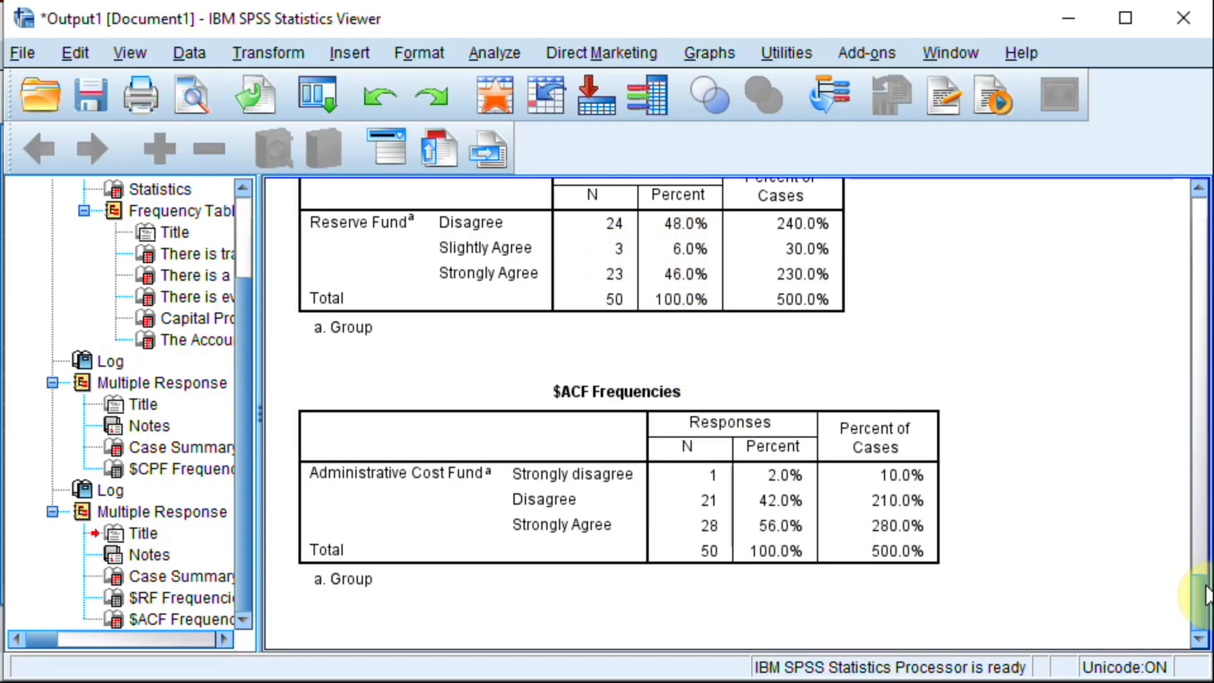
pyautogui.moveTo(1205, 594); pyautogui.dragTo(1201, 499)
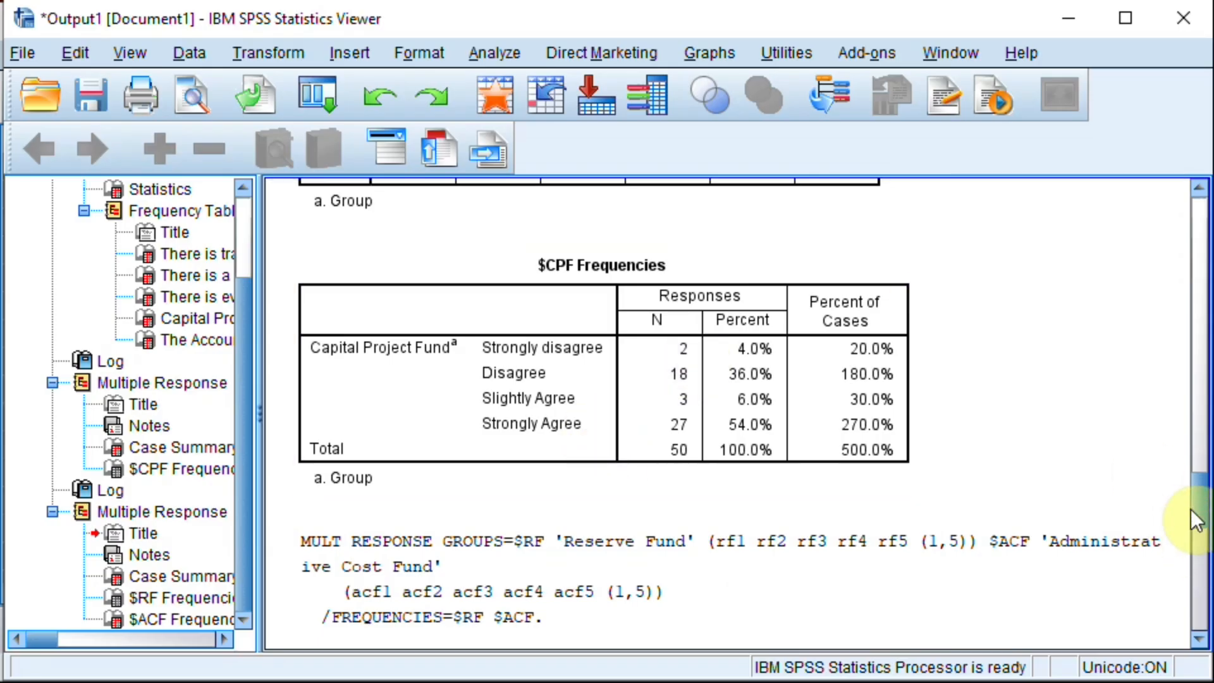
pyautogui.scroll(-2, 1198, 518)
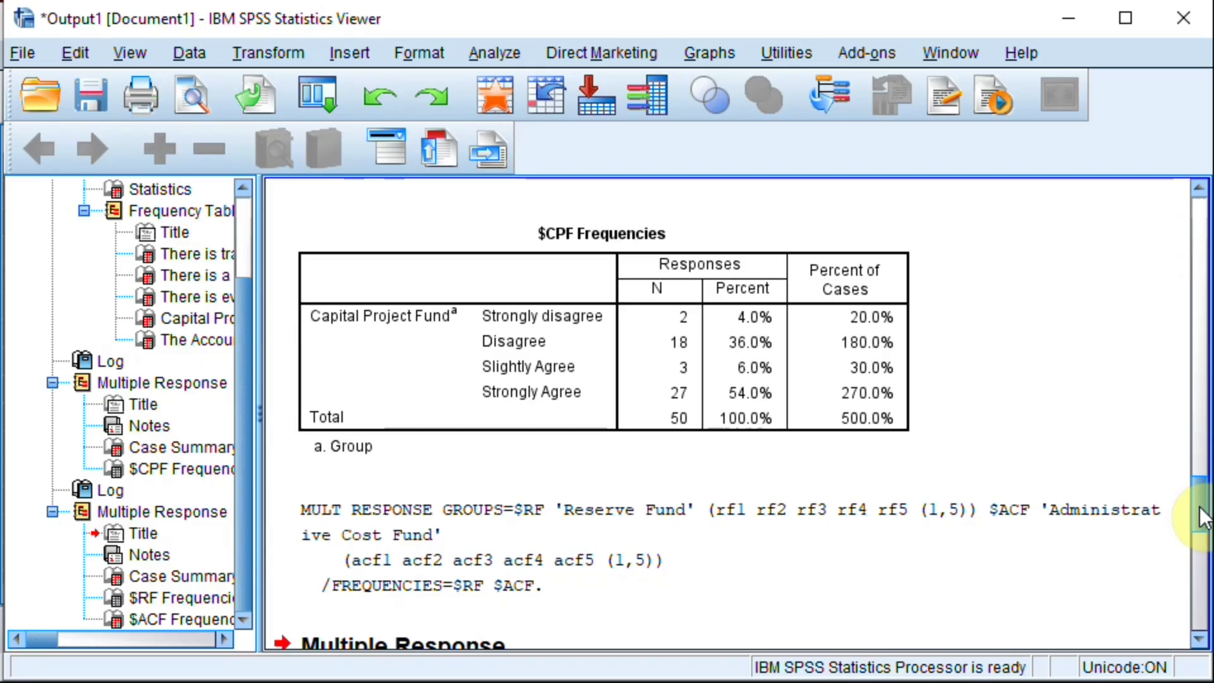
pyautogui.moveTo(1201, 519); pyautogui.dragTo(1202, 572)
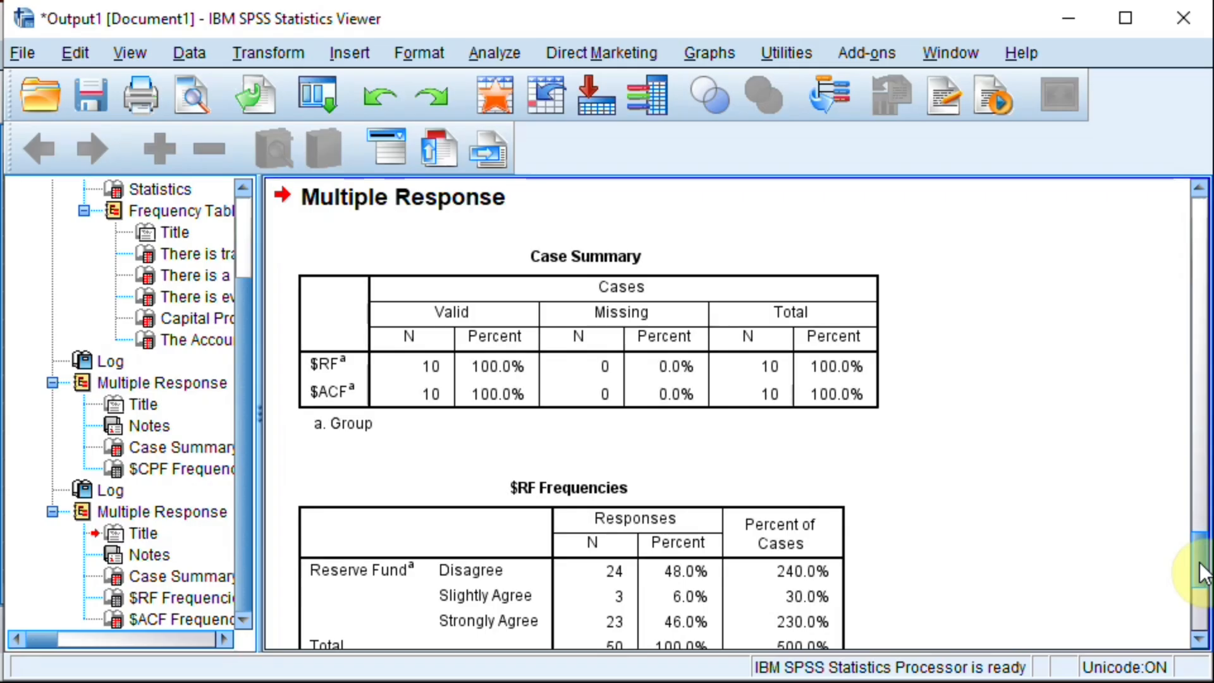
# Step: Start a Multiple Response Crosstabs analysis and assign the $CPF set to the rows
pyautogui.click(487, 52)
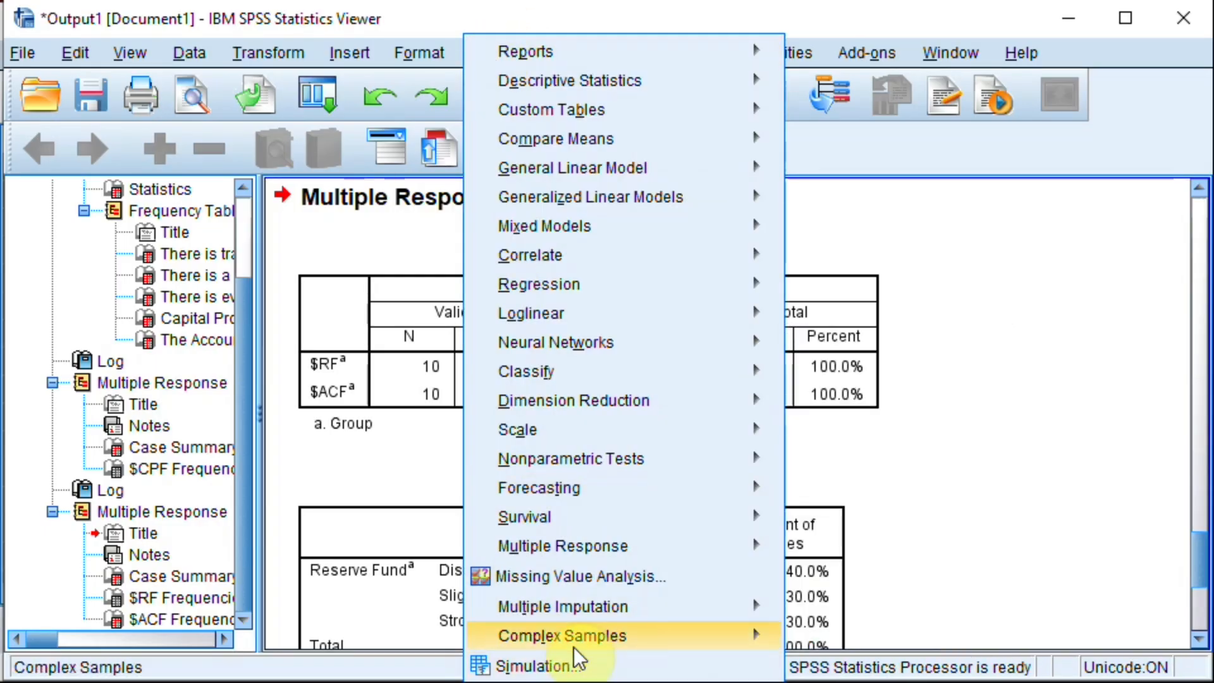
pyautogui.moveTo(643, 551)
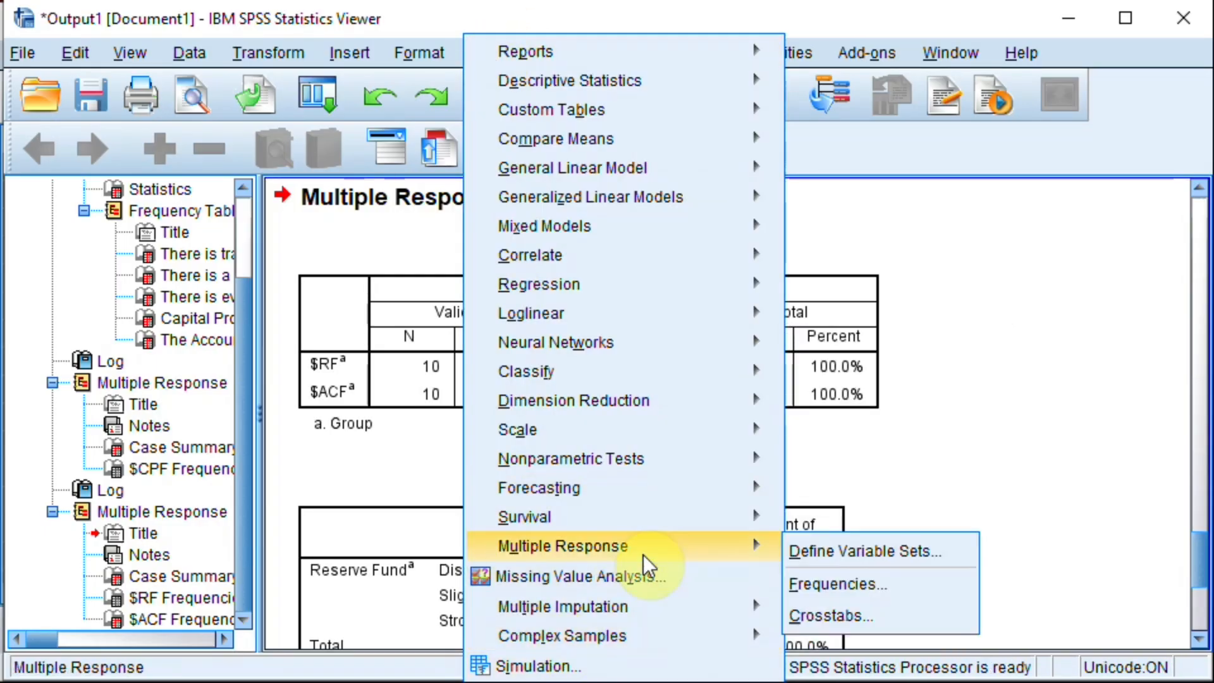
pyautogui.click(821, 608)
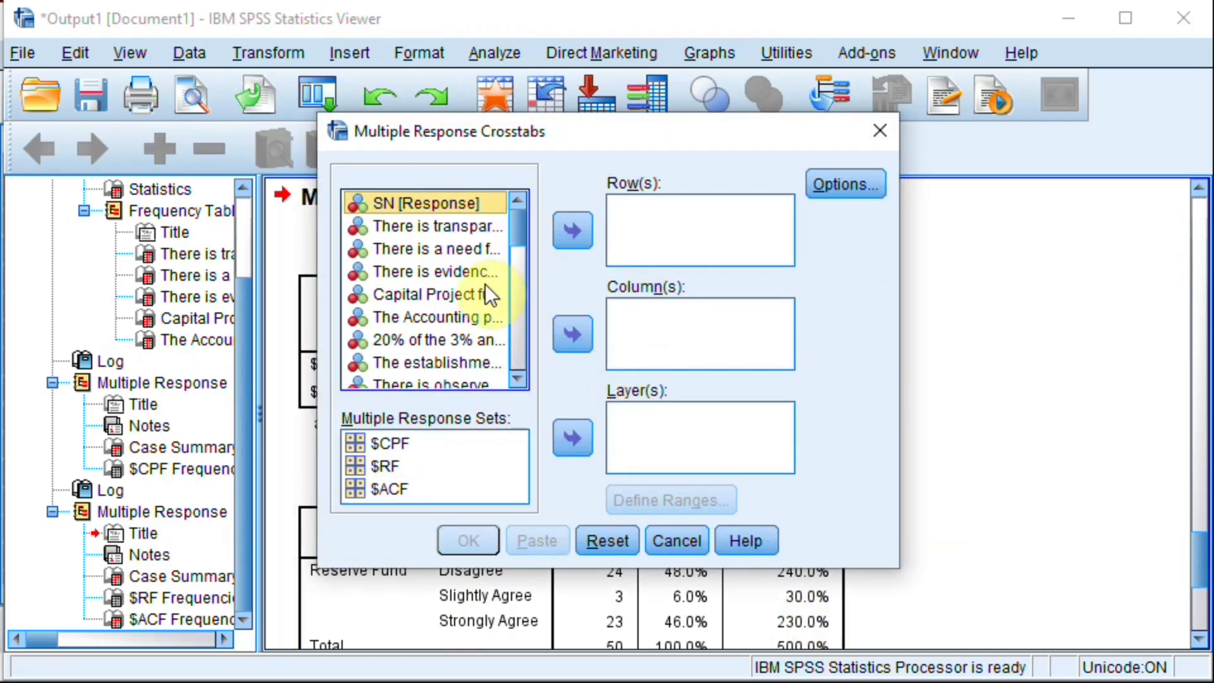
pyautogui.click(389, 441)
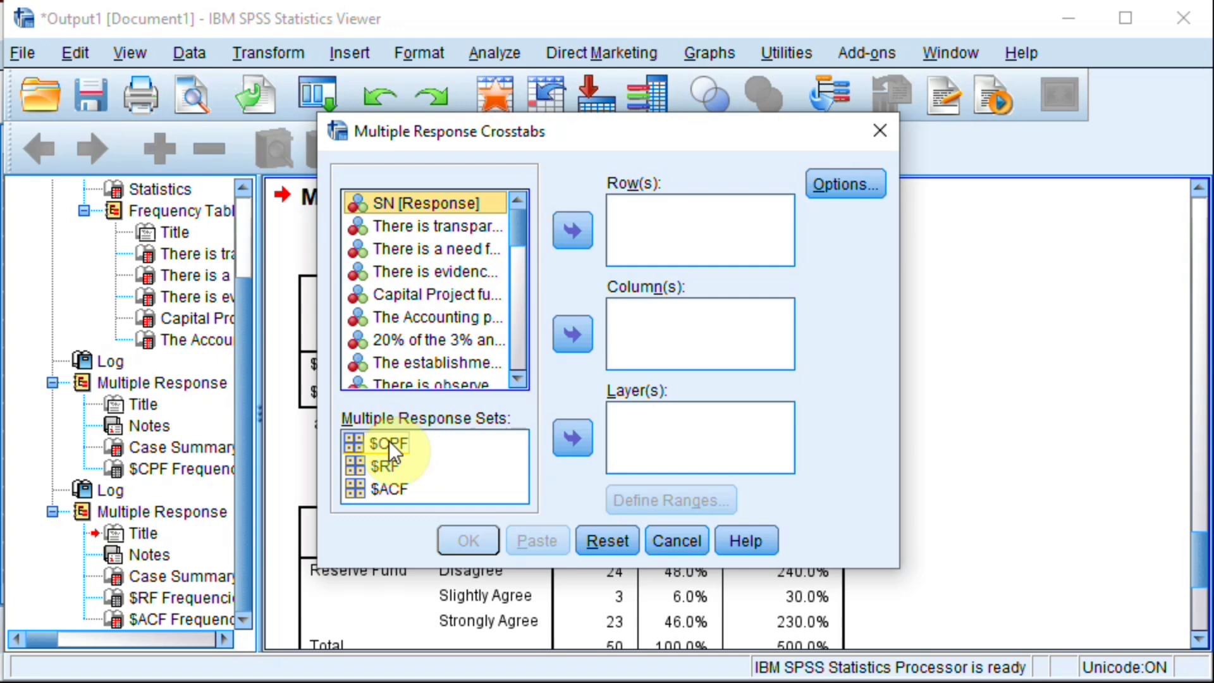
pyautogui.click(389, 441)
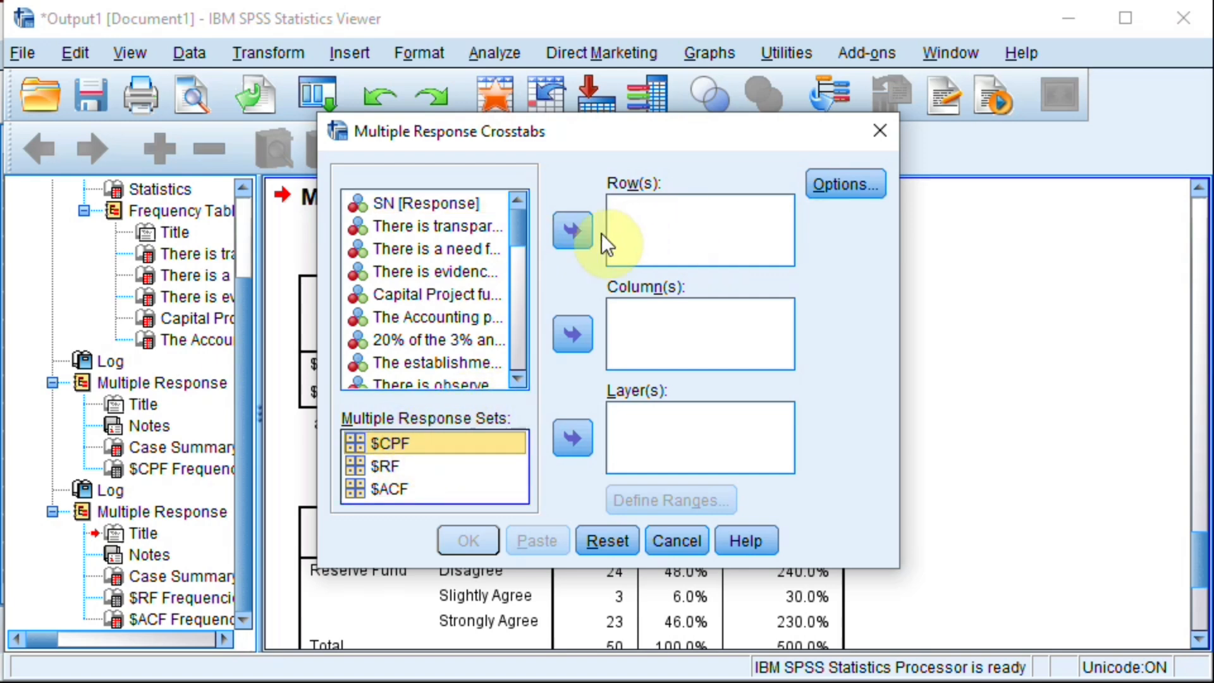
pyautogui.click(574, 237)
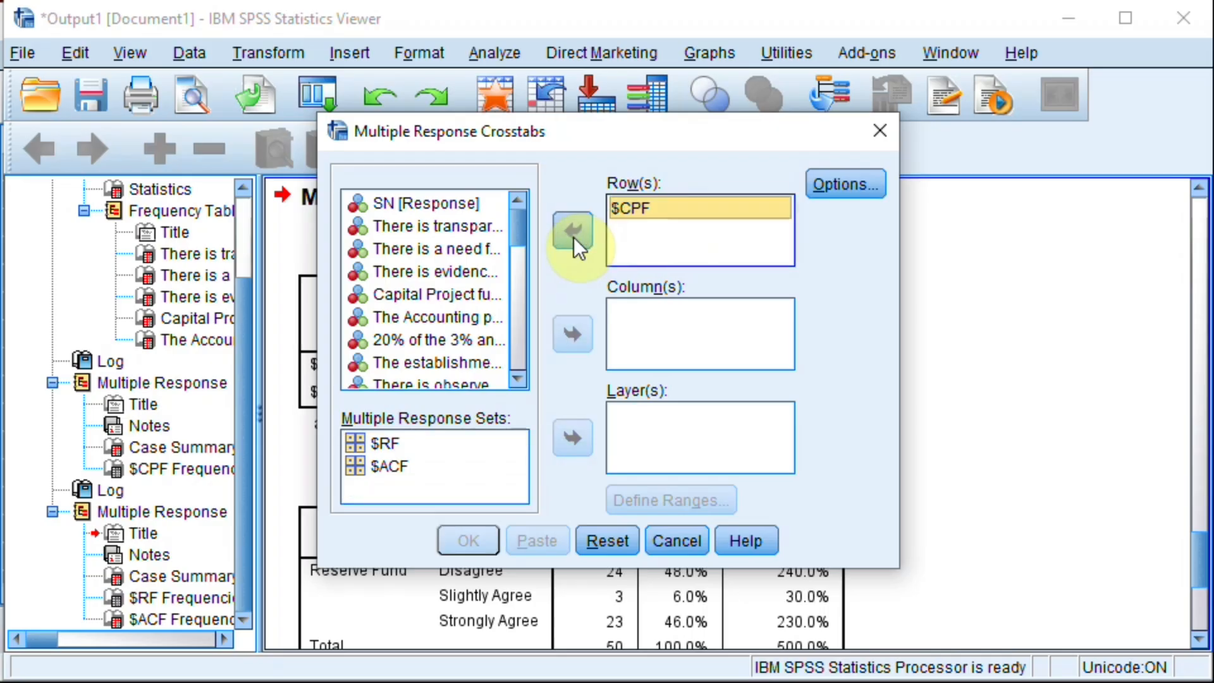
# Step: Assign the $ACF set to the columns, run the crosstabulation and bring its full table into view
pyautogui.click(388, 442)
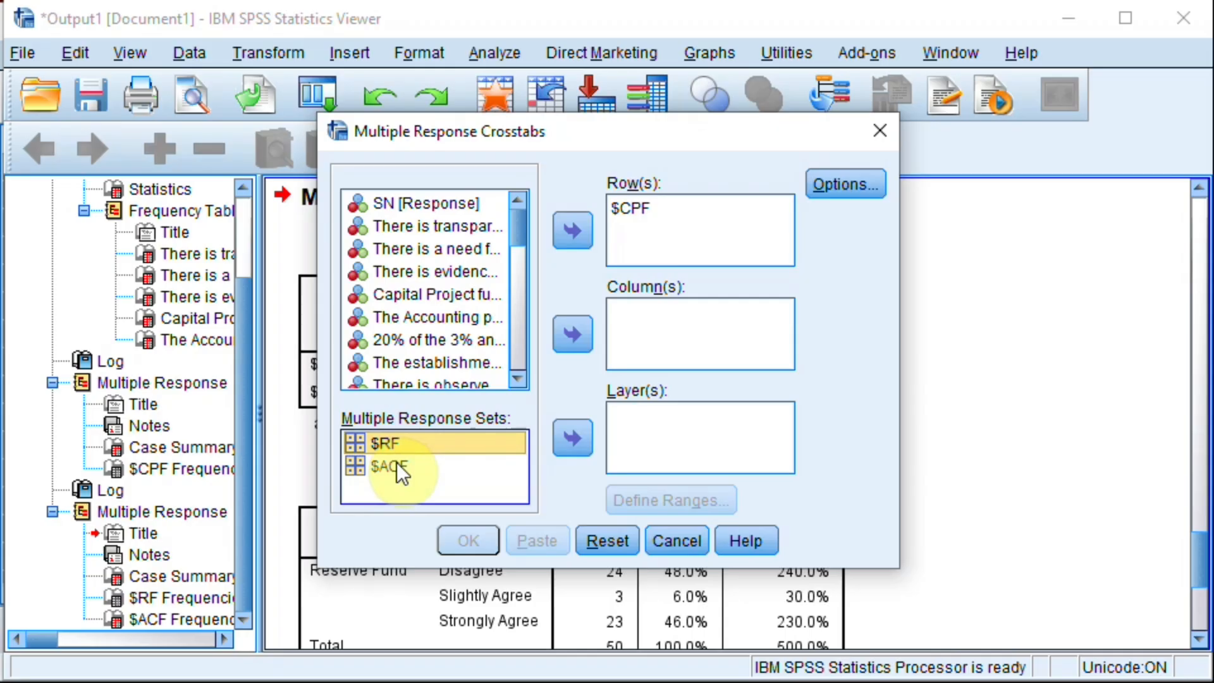
pyautogui.click(396, 462)
pyautogui.click(568, 337)
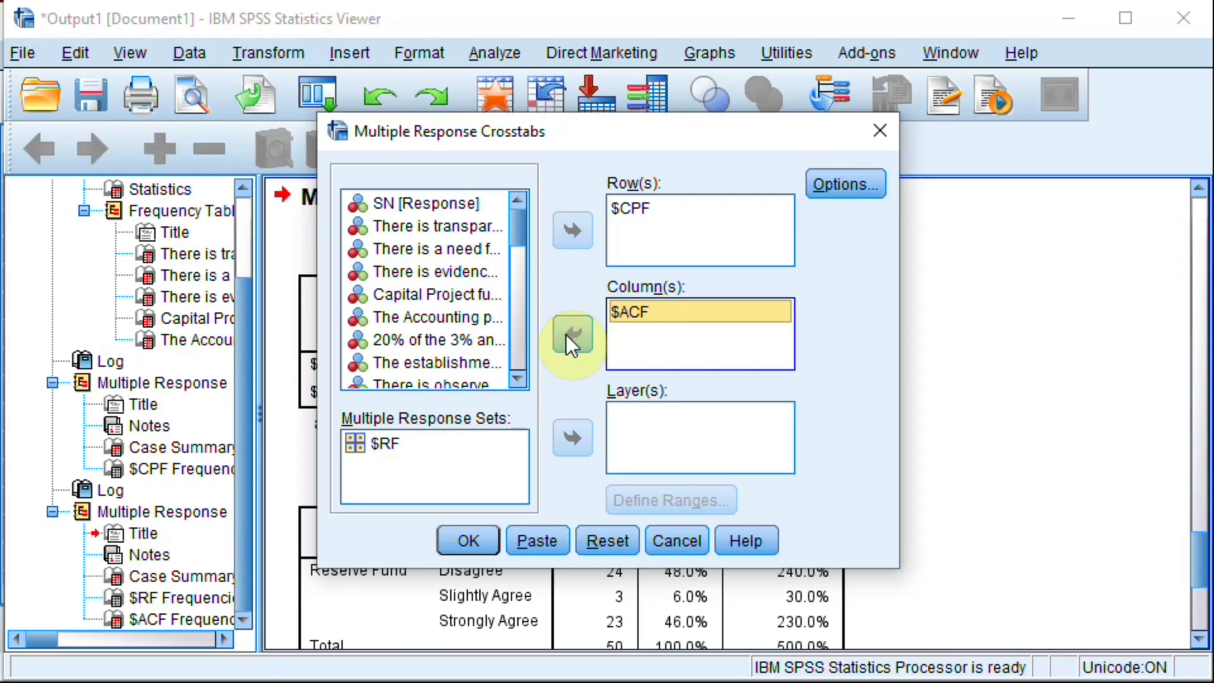
pyautogui.click(475, 541)
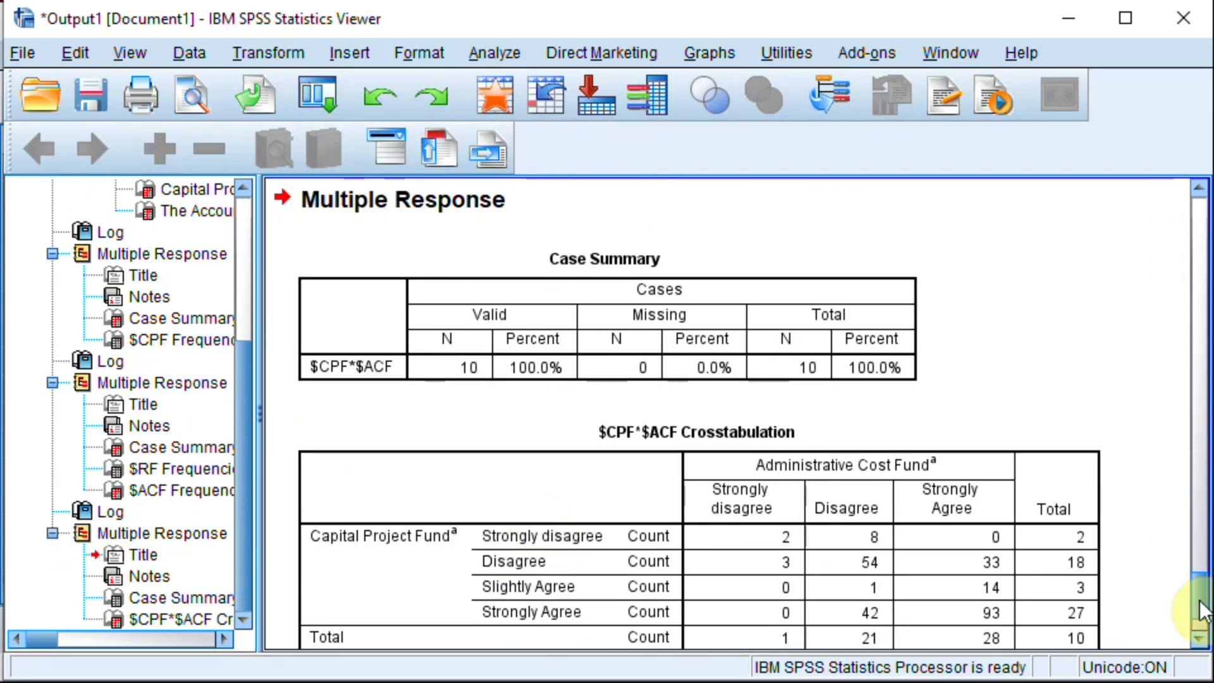
pyautogui.click(1199, 639)
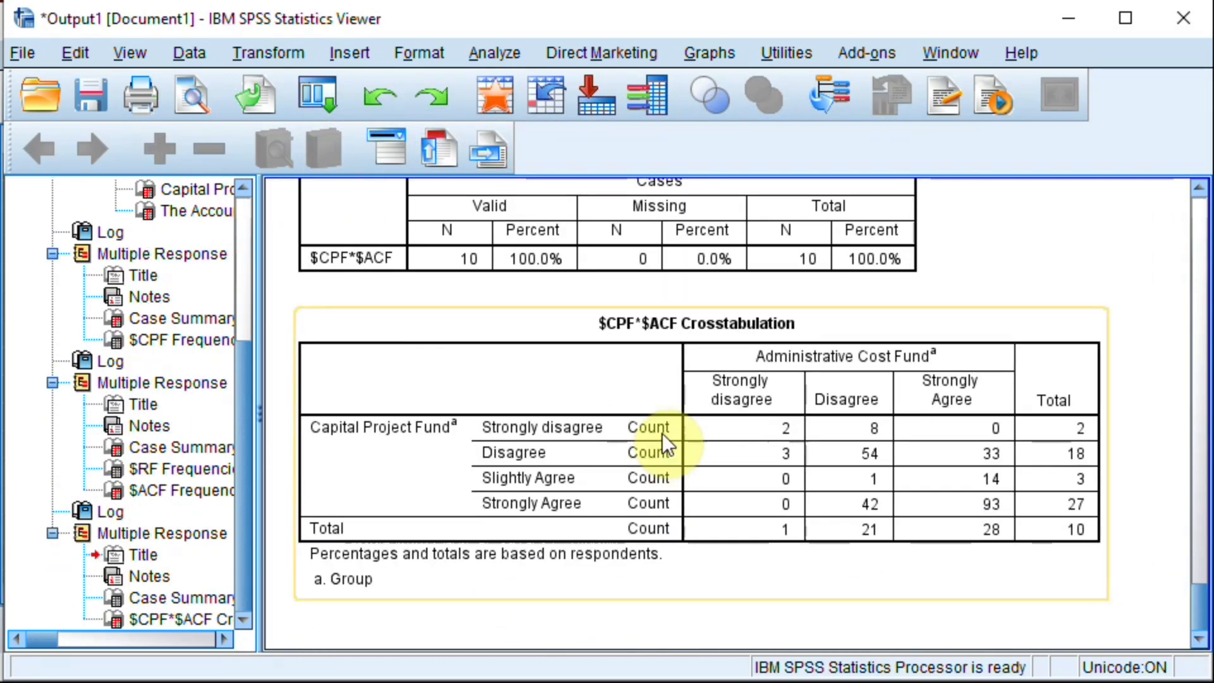